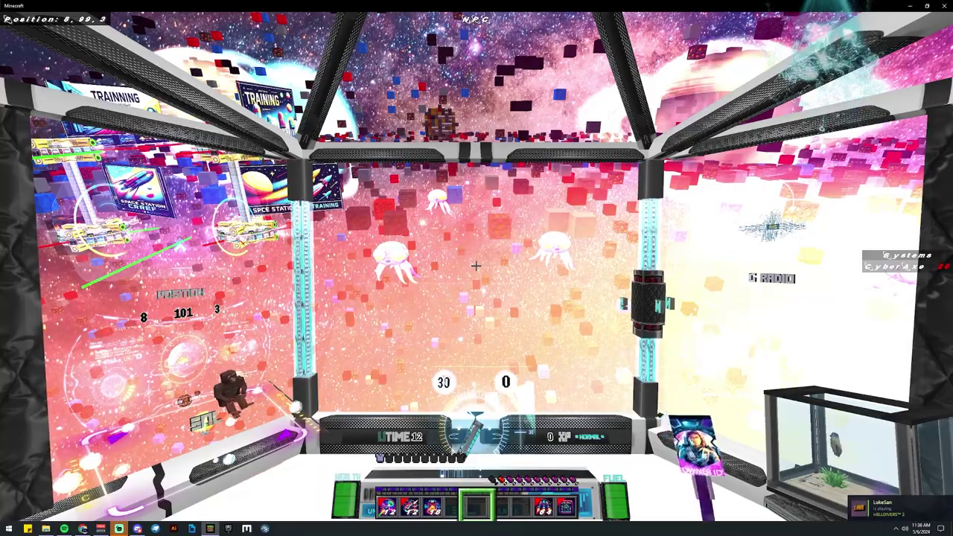
Fly forward through the space world and hide the cockpit HUD.
key("w")
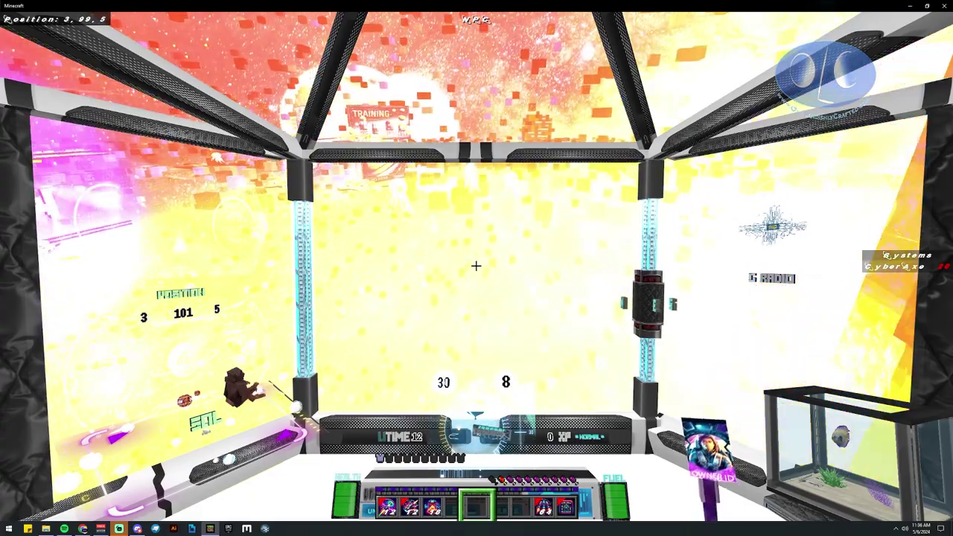
key("F1")
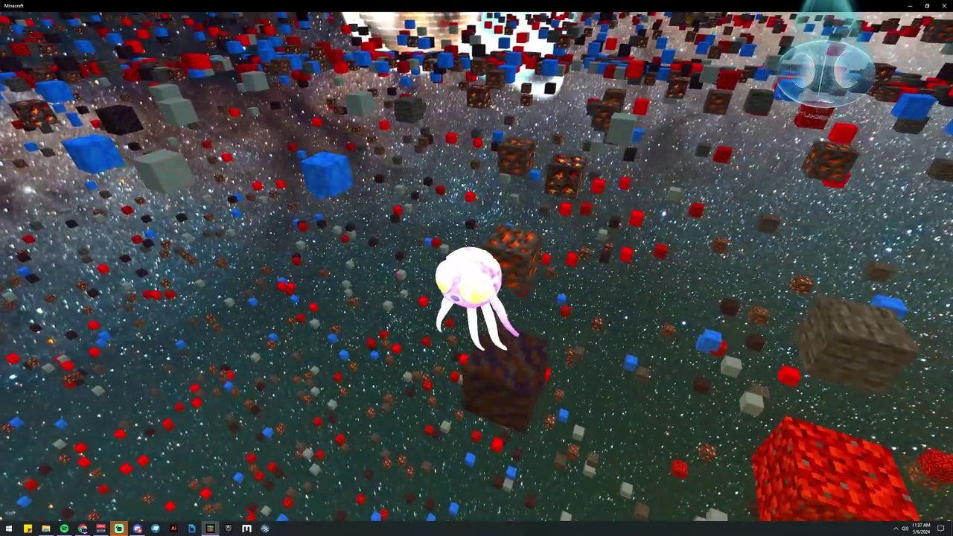
Switch to the CSM 3D Viewer site in Chrome and browse the library of generated 3D assets.
key("super")
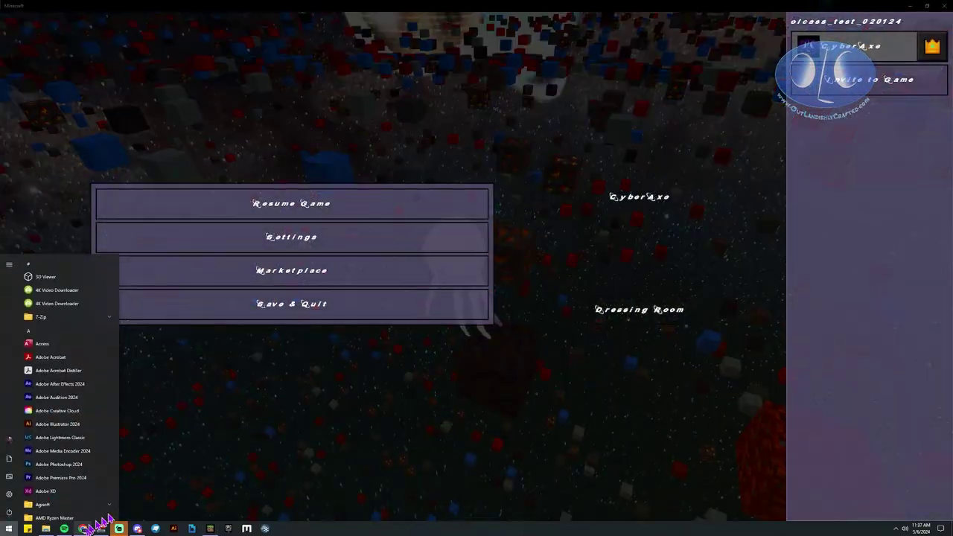
left_click(83, 527)
scroll(417, 320, "up", 2)
scroll(411, 305, "down", 2)
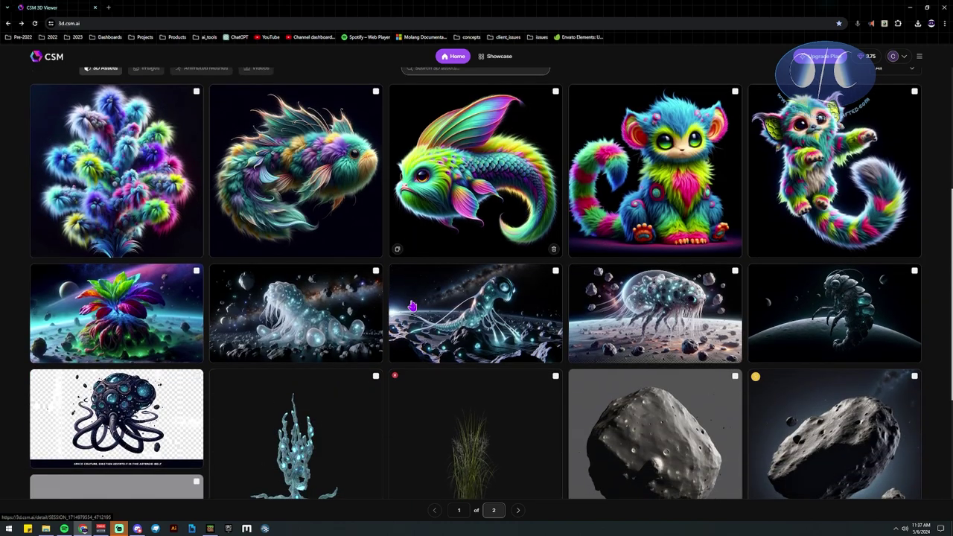
scroll(411, 305, "down", 2)
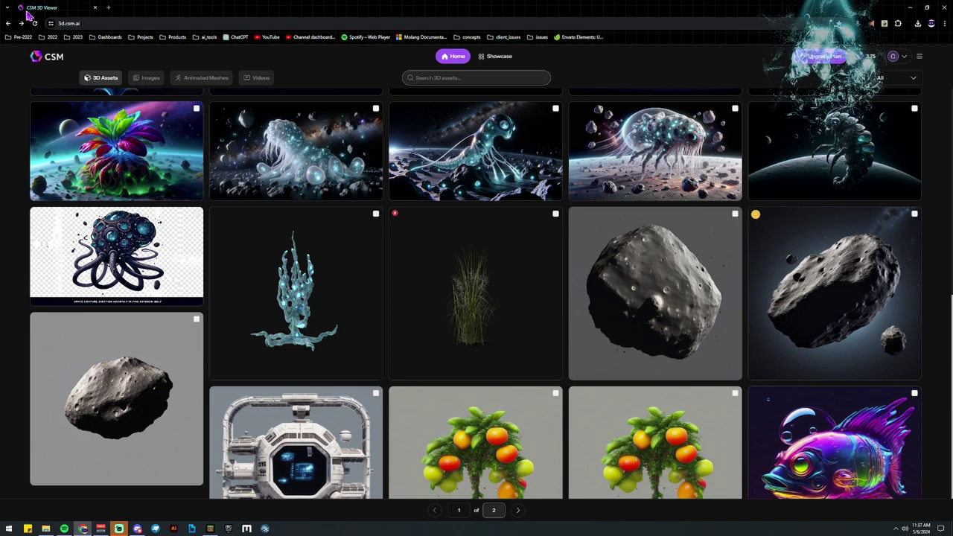
scroll(97, 104, "up", 4)
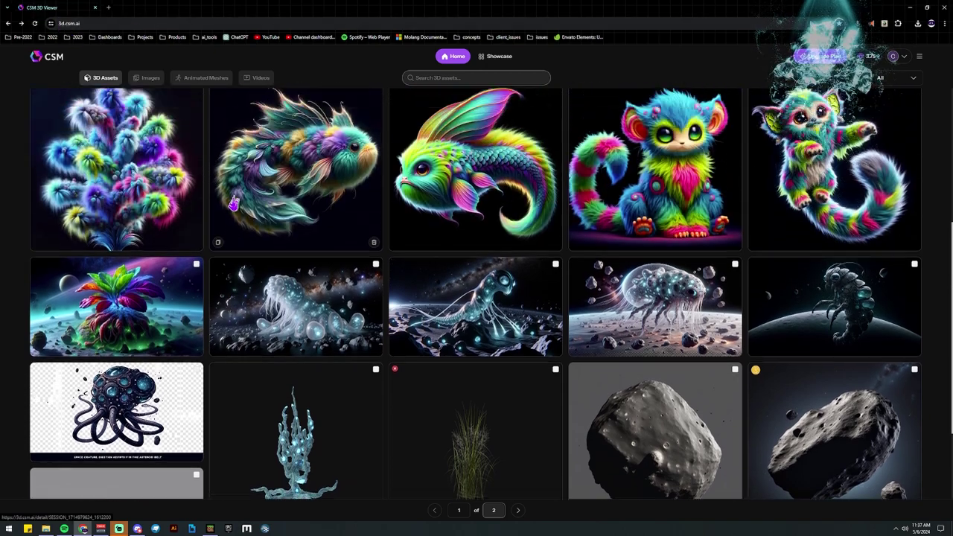
scroll(364, 253, "down", 6)
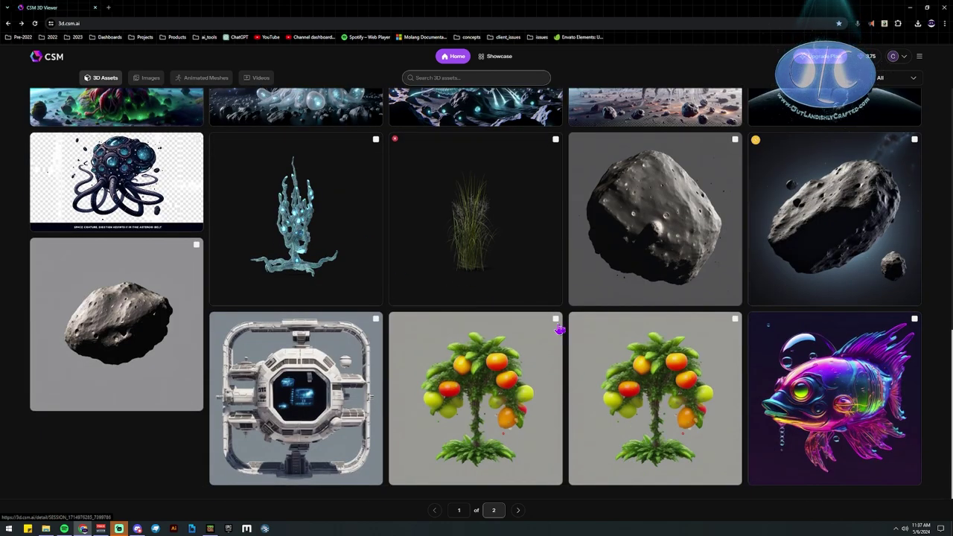
Open the neon purple fish asset, rotate its final mesh to inspect the other side, and return to the library.
mouse_move(843, 398)
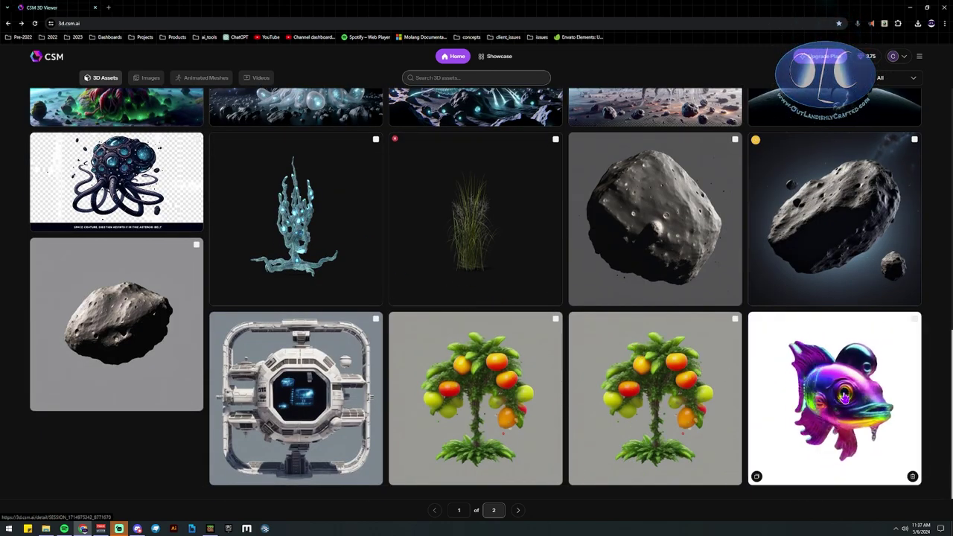
left_click(843, 398)
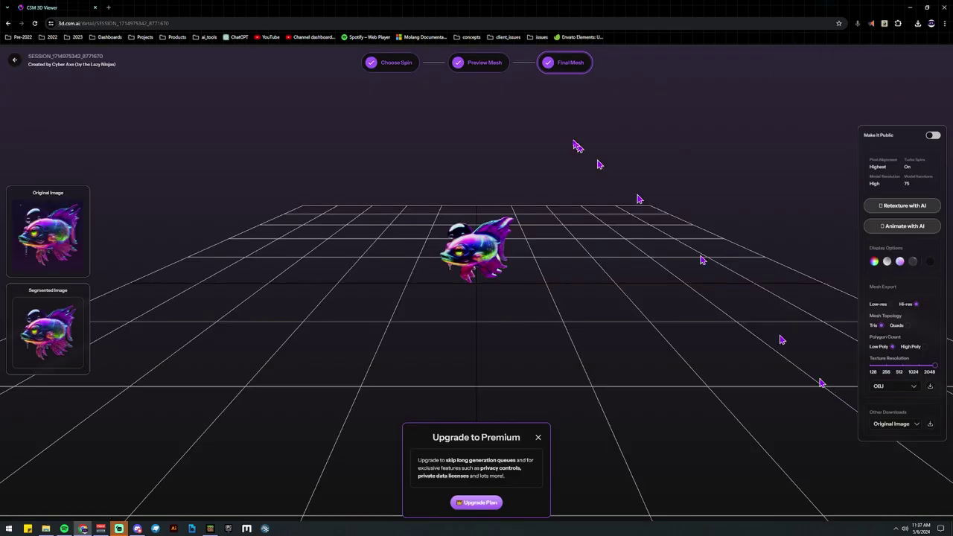
left_click_drag(462, 284, 707, 287)
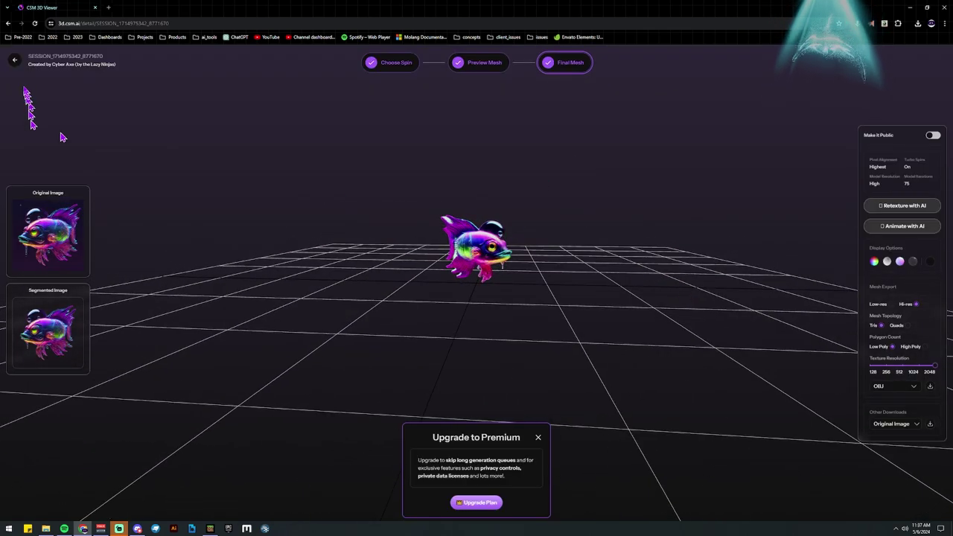
left_click(13, 63)
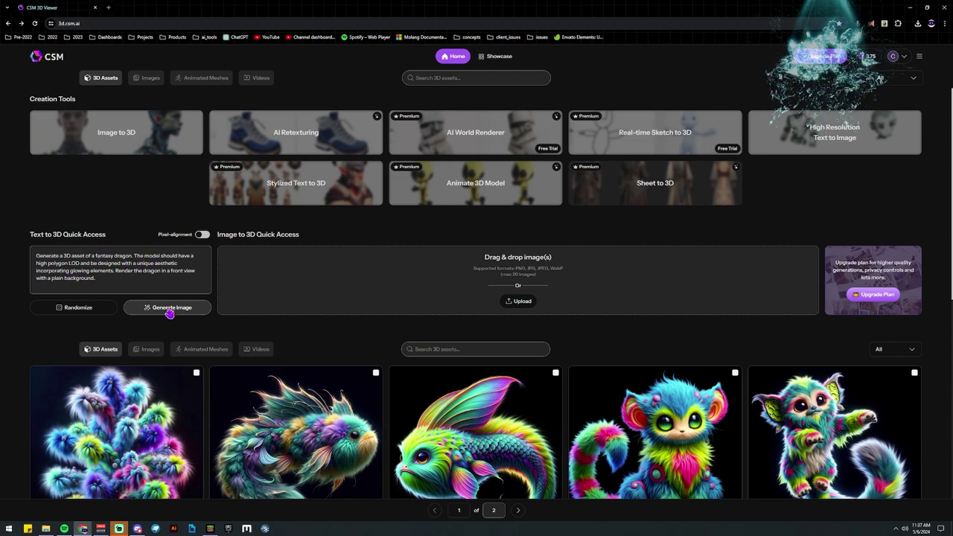
Filter the 3D assets by Spins, view the furry multicoloured tree's spin choices, and return to the library.
scroll(169, 312, "down", 8)
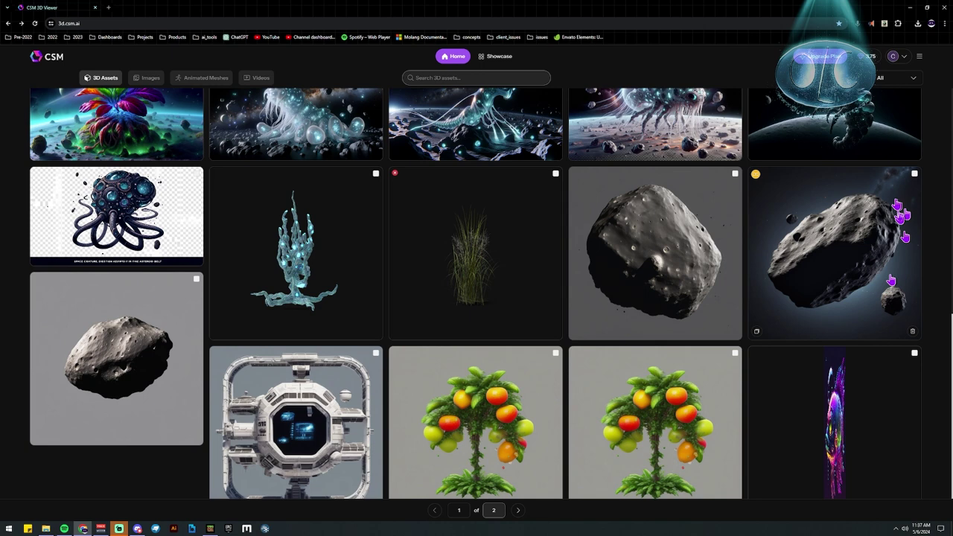
scroll(897, 216, "up", 2)
left_click(897, 77)
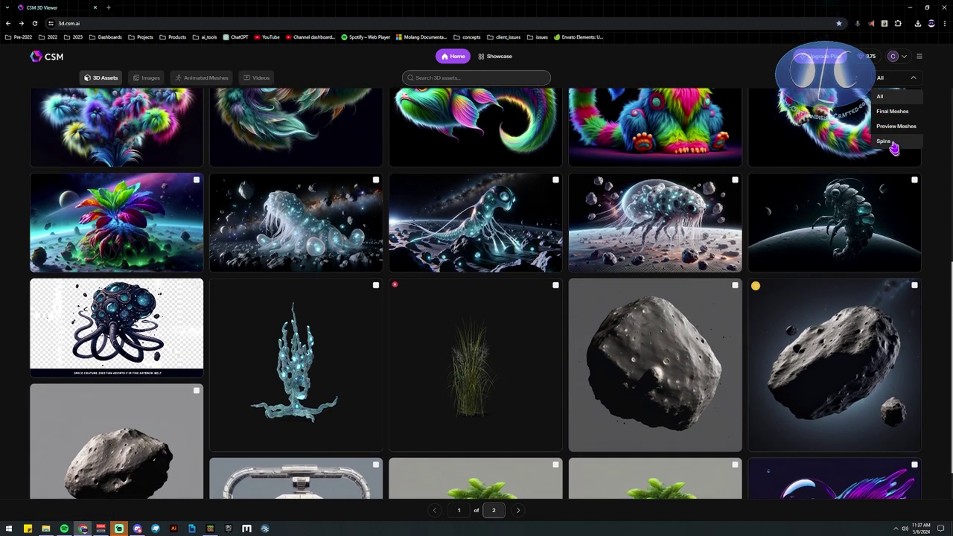
left_click(890, 143)
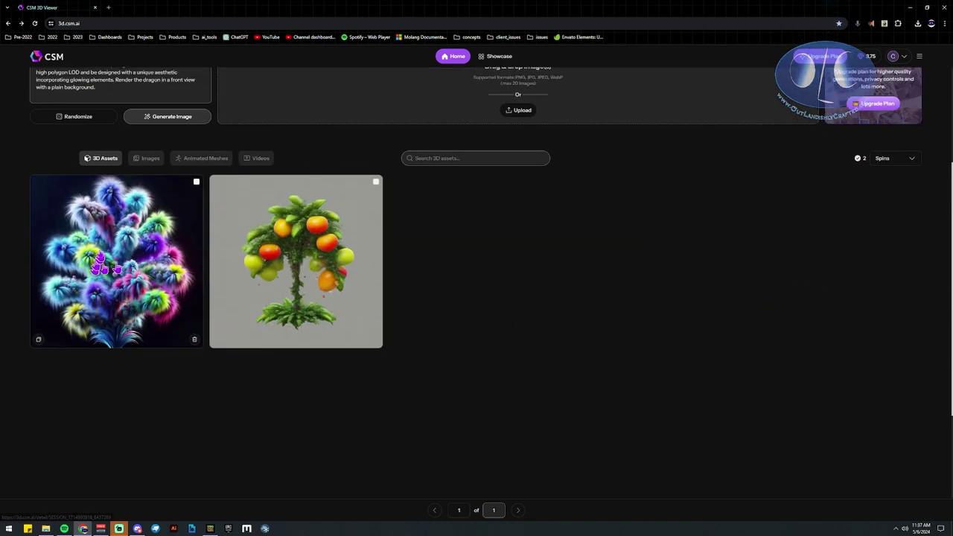
left_click(101, 265)
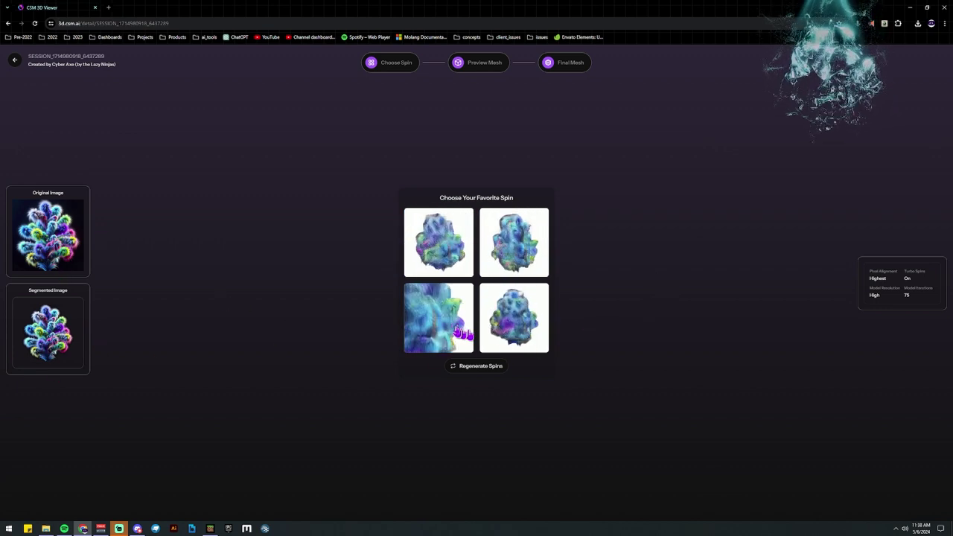
left_click(14, 60)
Open the feathery teal fish asset, orbit its preview mesh from several angles, and return to the library.
scroll(322, 383, "down", 4)
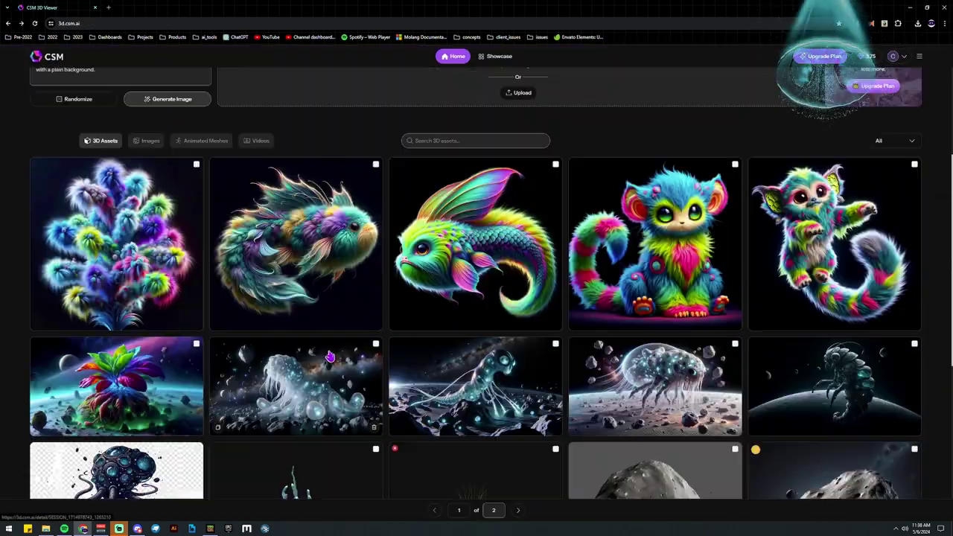
left_click(305, 253)
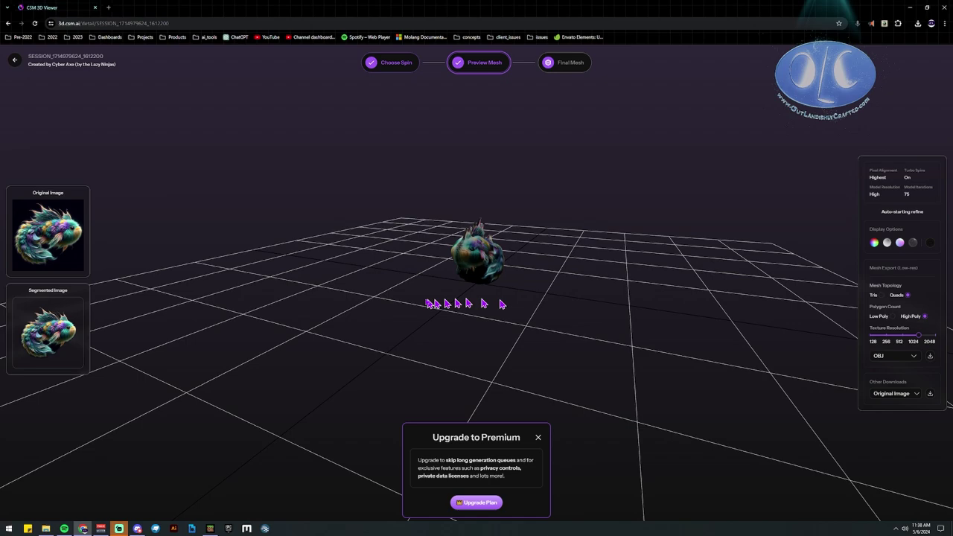
left_click_drag(425, 362, 485, 313)
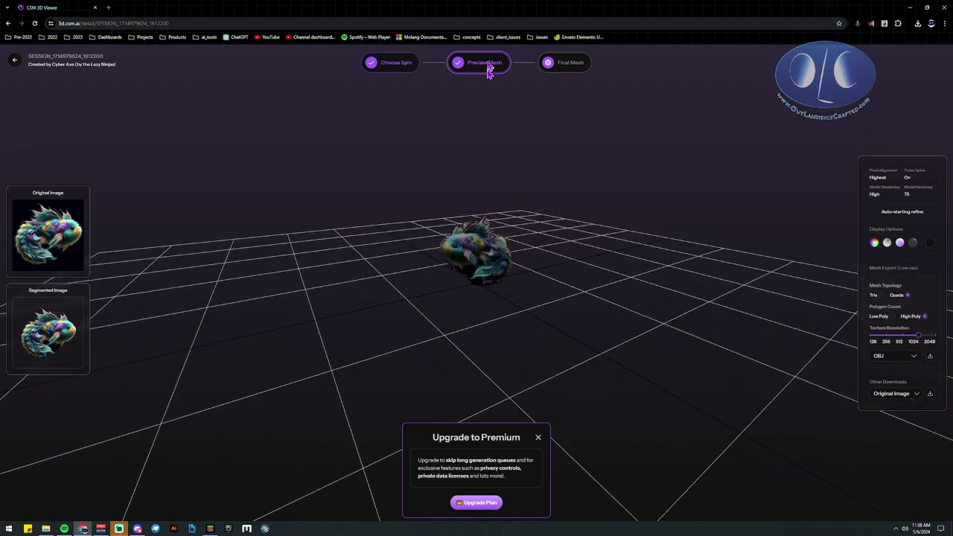
left_click_drag(477, 256, 519, 311)
left_click(14, 64)
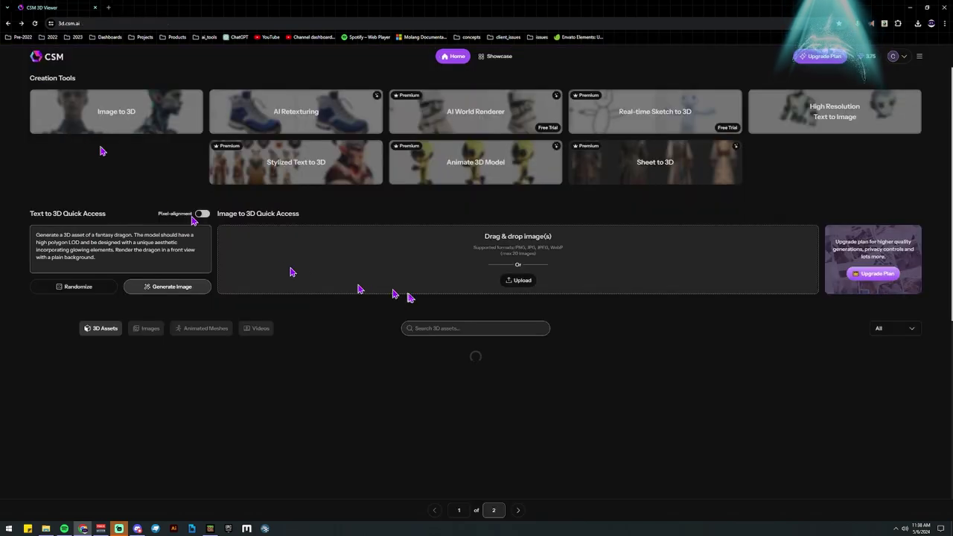
Open the rainbow alien plant asset, inspect its preview mesh from all around, dismissing the premium offer, and return to the library.
scroll(400, 303, "down", 3)
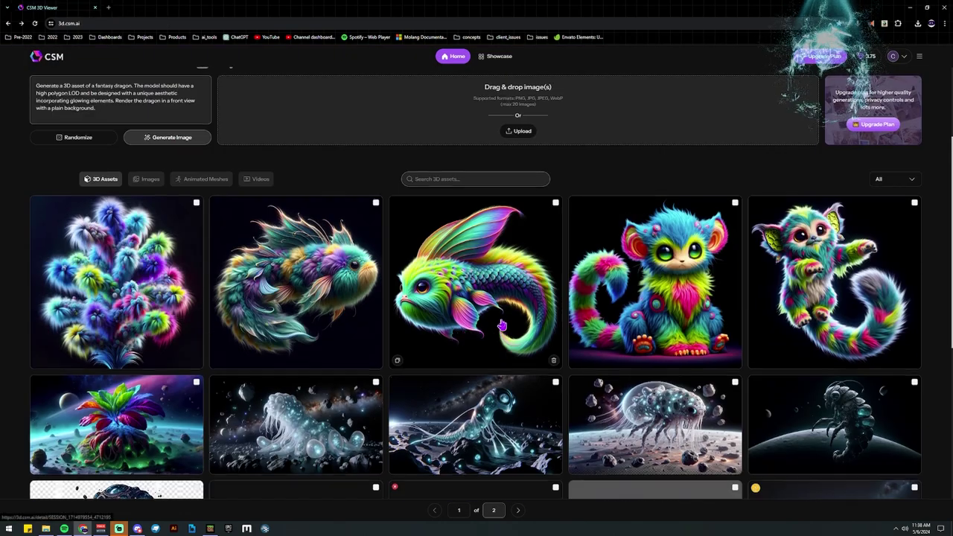
scroll(627, 308, "down", 1)
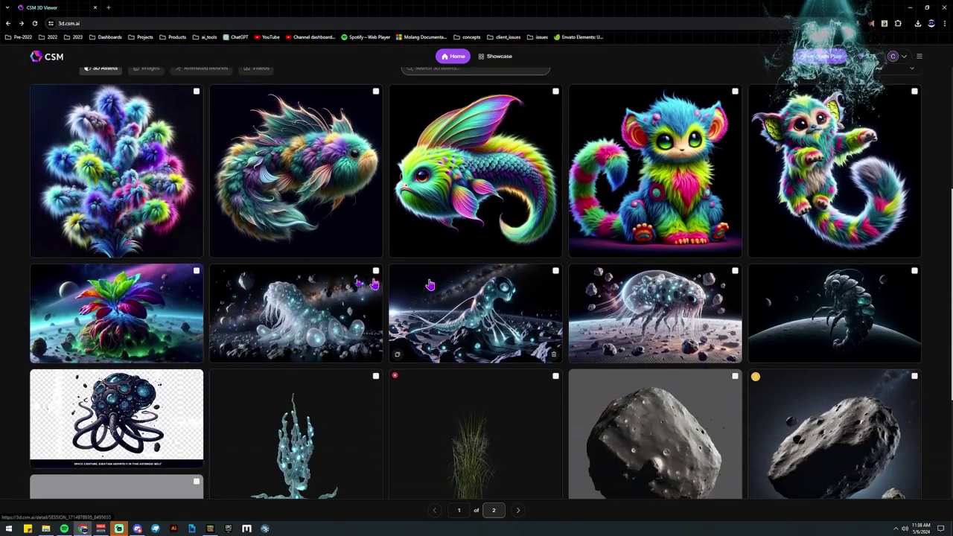
left_click(183, 302)
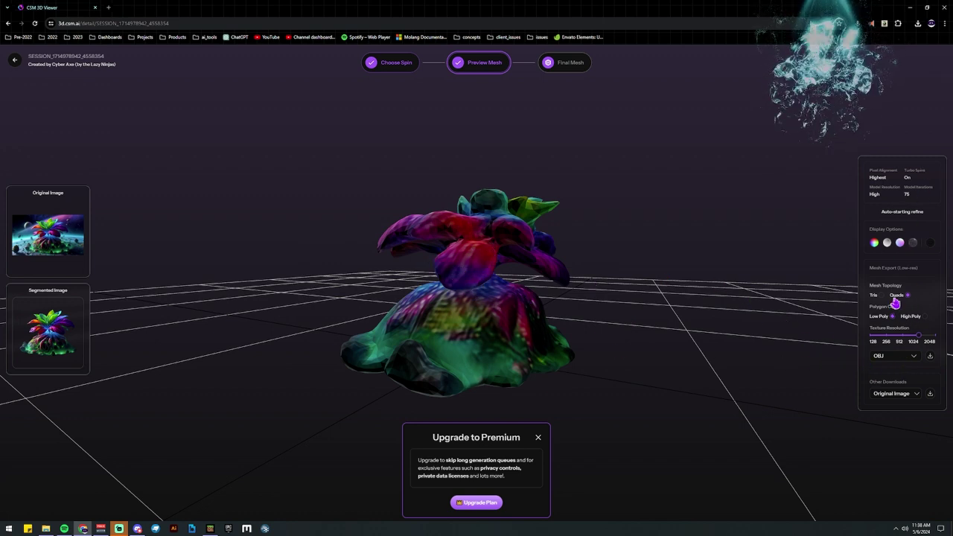
left_click_drag(633, 338, 685, 345)
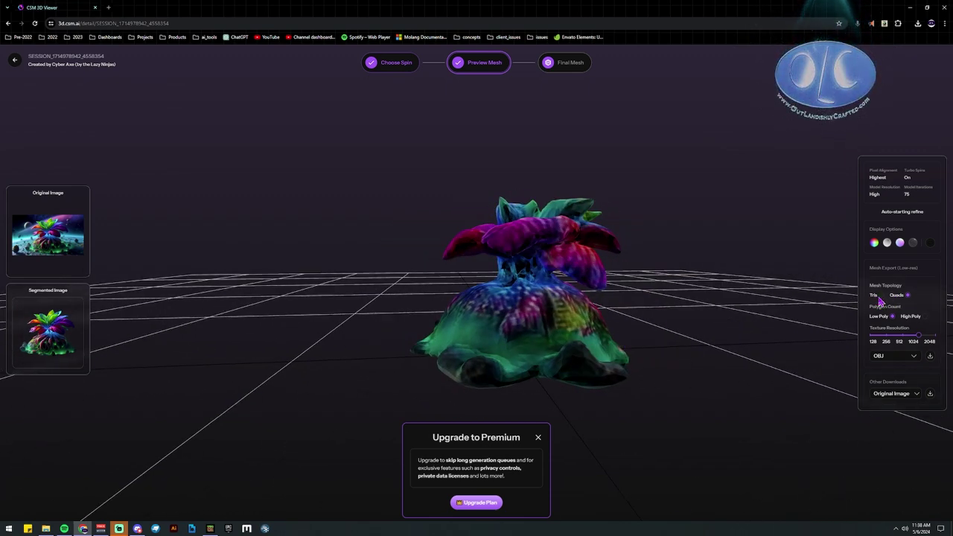
left_click_drag(844, 296, 537, 379)
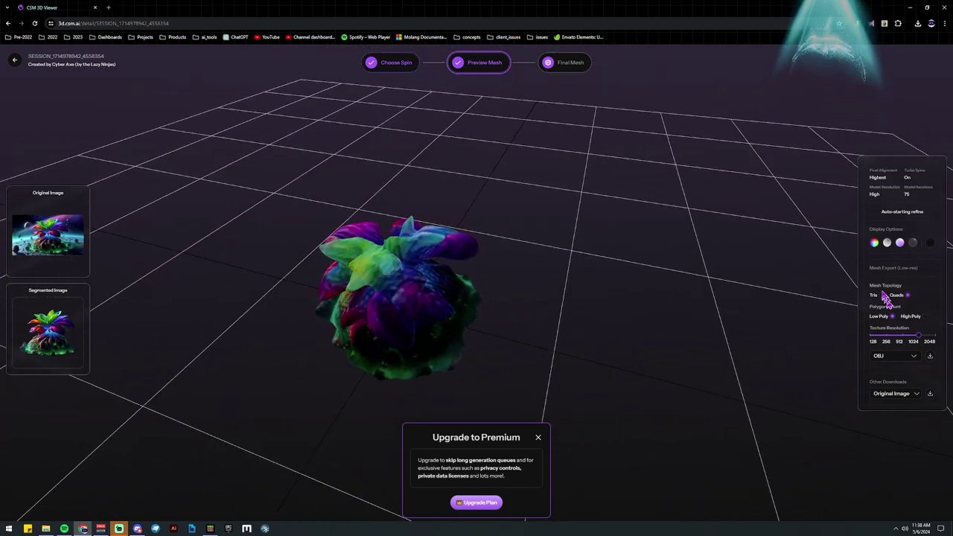
left_click_drag(670, 312, 531, 436)
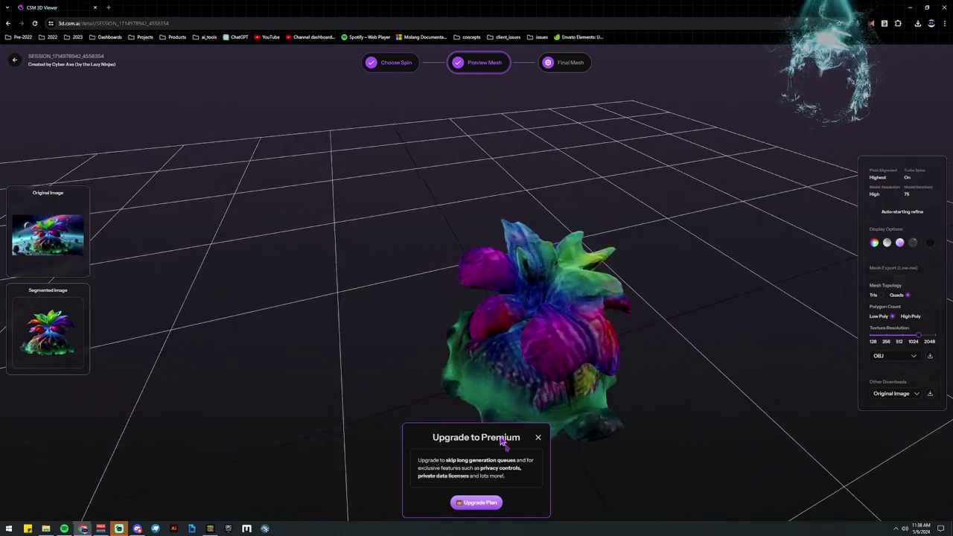
left_click(538, 437)
left_click_drag(692, 365, 637, 305)
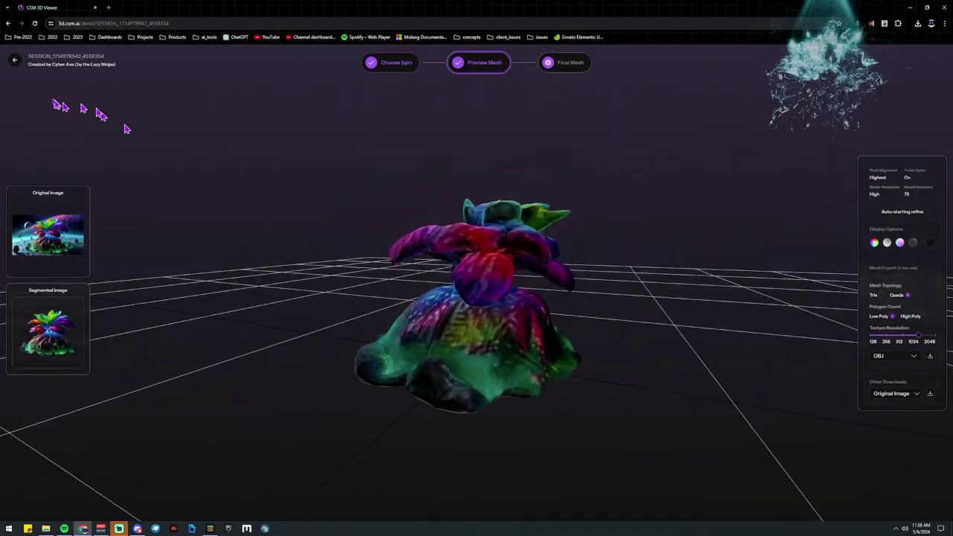
left_click(17, 64)
Open the translucent glowing slug-like creature asset, inspect its preview mesh up close, and return to the library.
scroll(328, 365, "down", 4)
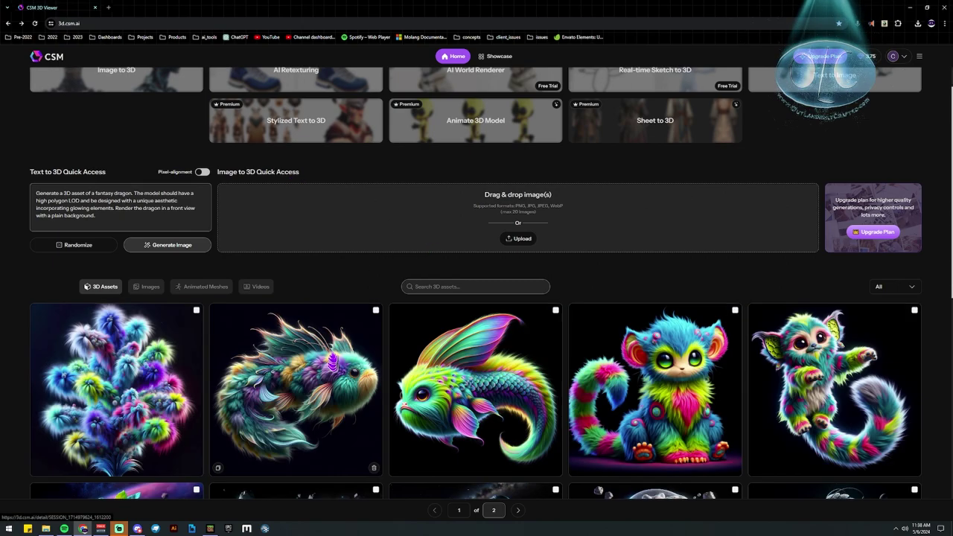
scroll(333, 357, "down", 2)
scroll(107, 245, "up", 2)
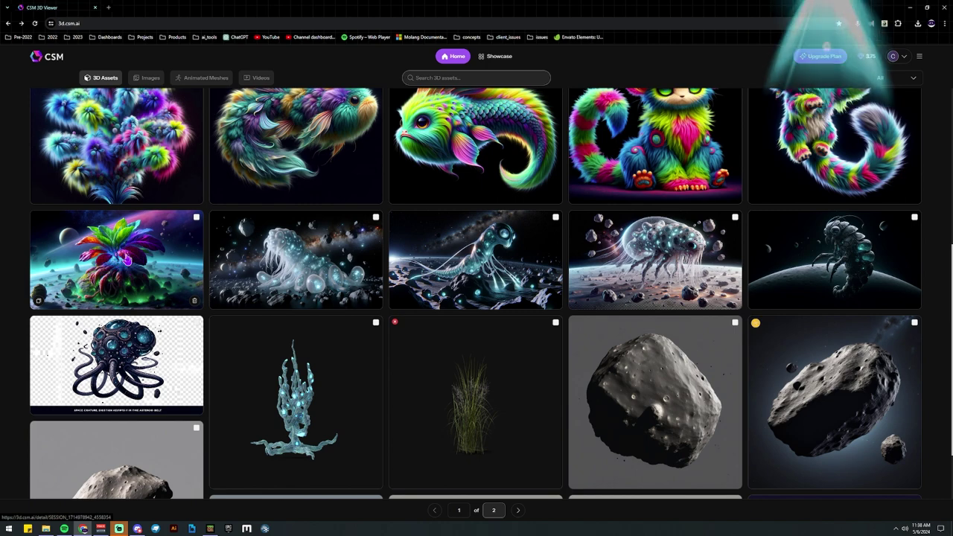
left_click(285, 256)
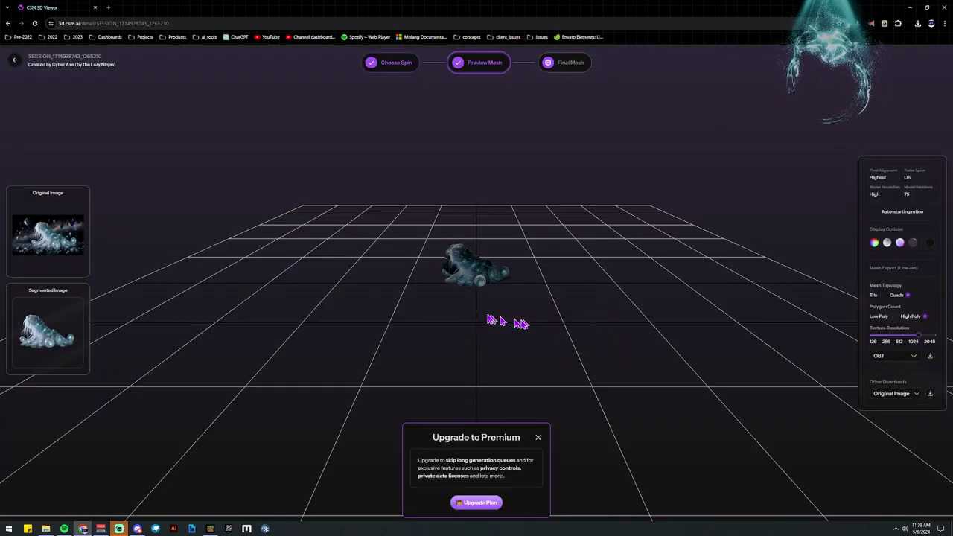
left_click_drag(483, 317, 457, 340)
scroll(488, 337, "up", 8)
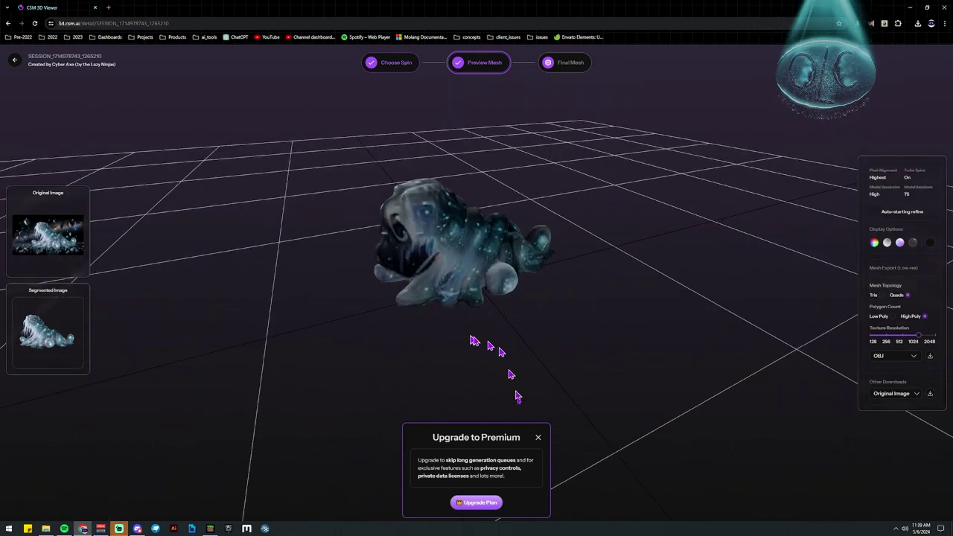
left_click(538, 439)
left_click(14, 60)
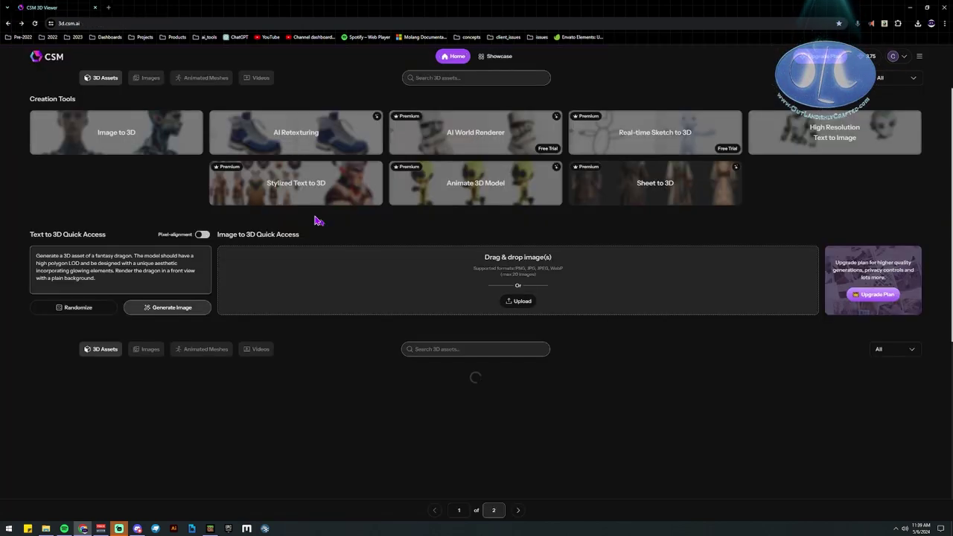
Filter the 3D assets by Final Meshes.
scroll(408, 309, "down", 3)
scroll(864, 156, "up", 1)
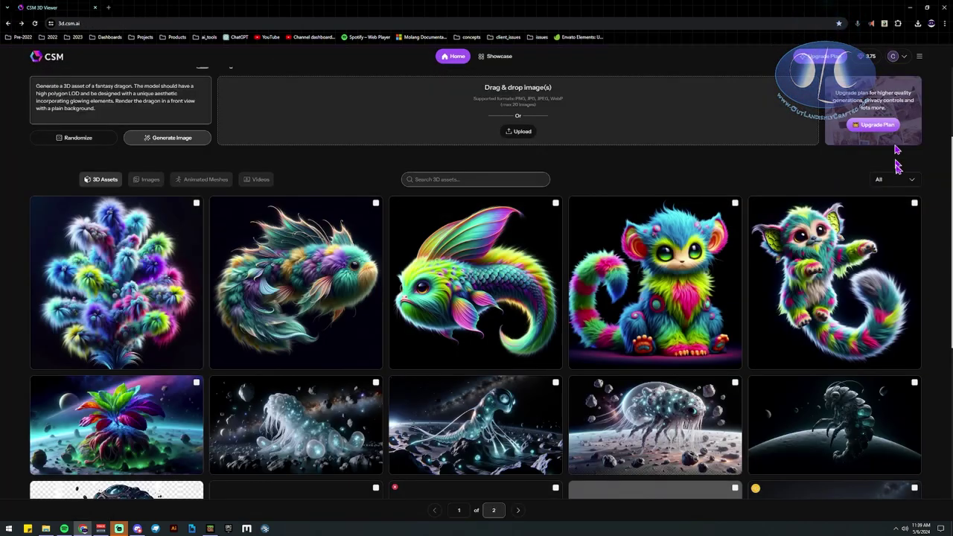
left_click(896, 179)
left_click(898, 221)
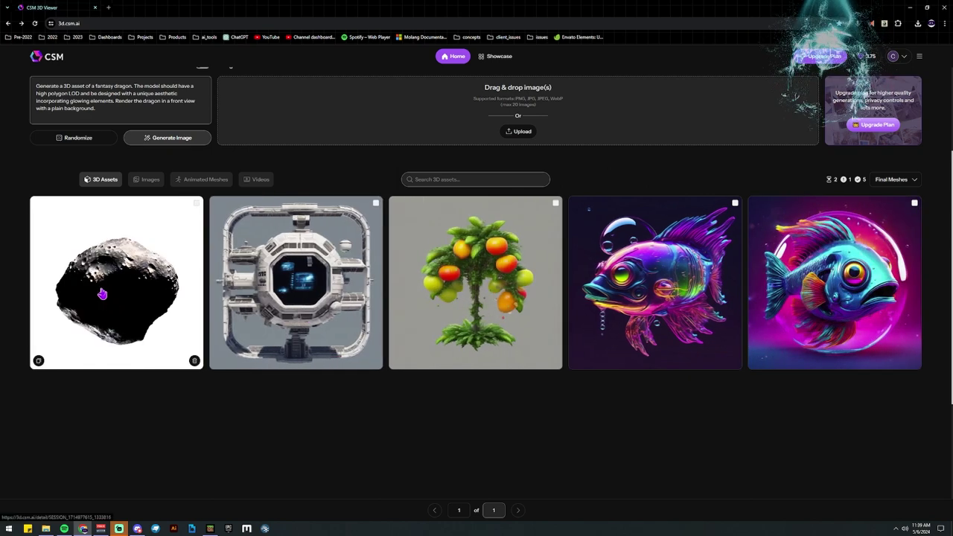
Switch to 3D Viewer and rotate the asteroid model mesh.obj to inspect it.
key("alt+Tab")
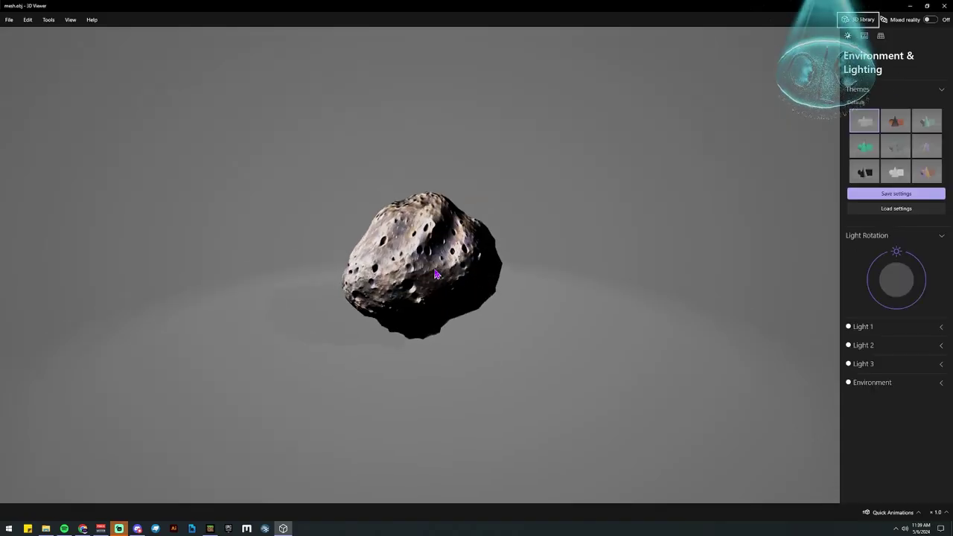
left_click_drag(436, 275, 445, 319)
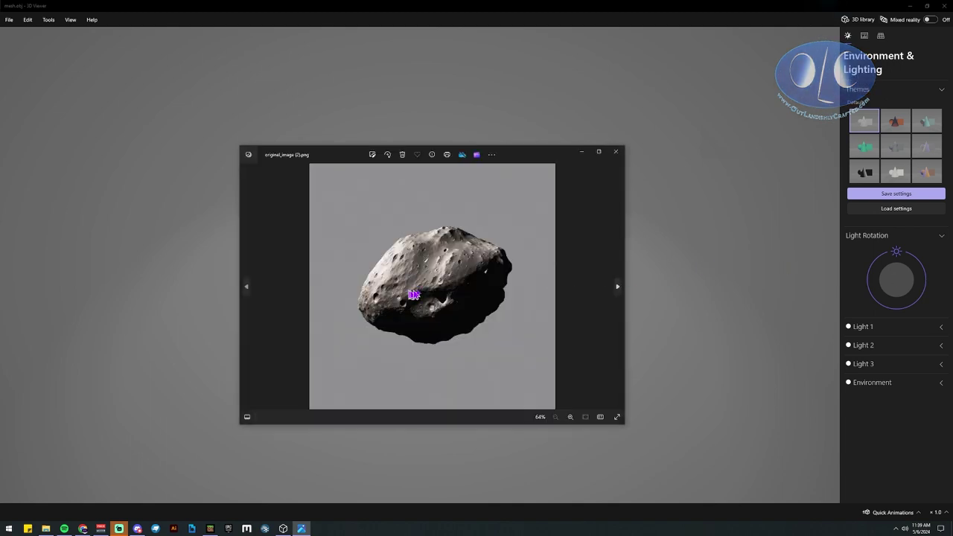
Close the asteroid's source image original_image (2).png and rotate the asteroid mesh for comparison.
left_click(616, 153)
left_click_drag(455, 298, 521, 271)
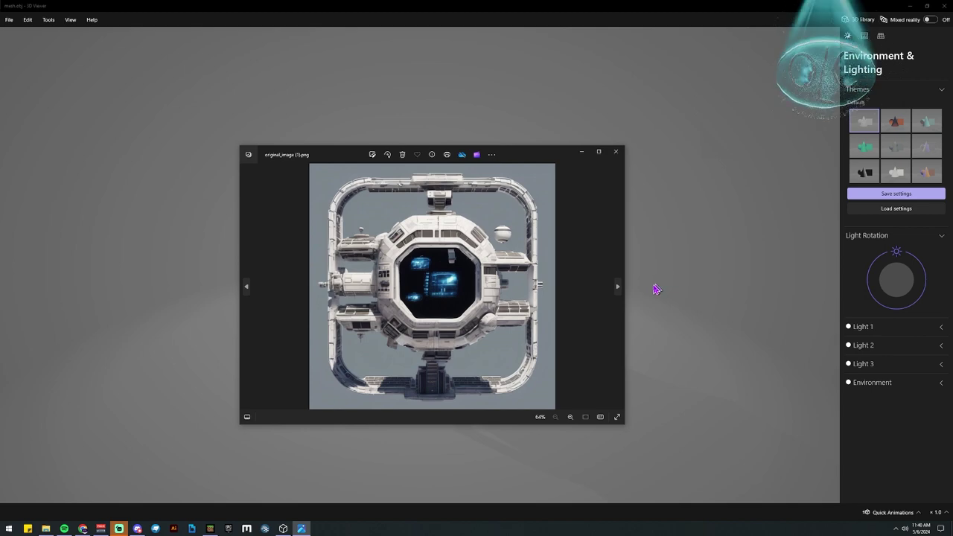
Close the space station's source image, rotate the station mesh to inspect it from several sides, and close that model's viewer.
left_click(615, 151)
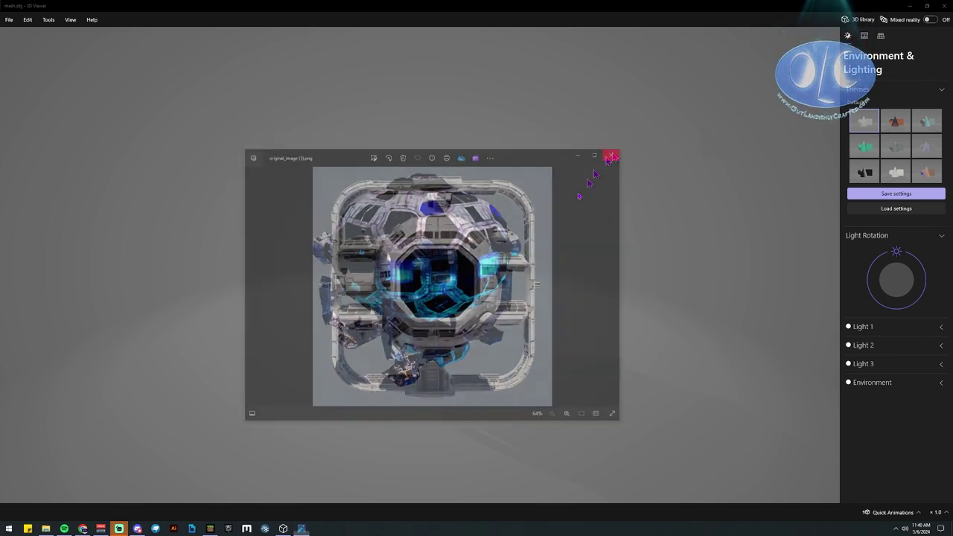
left_click_drag(511, 215, 506, 225)
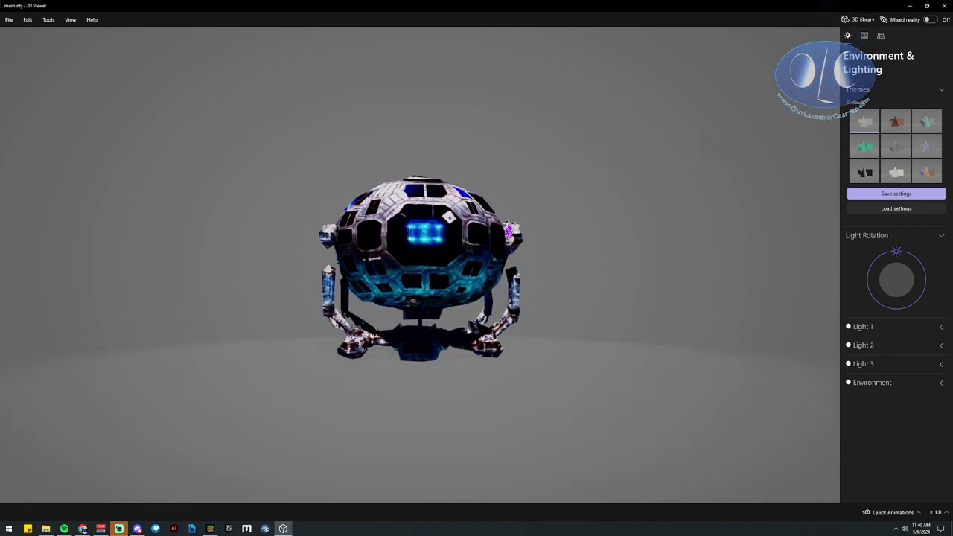
left_click_drag(370, 232, 435, 257)
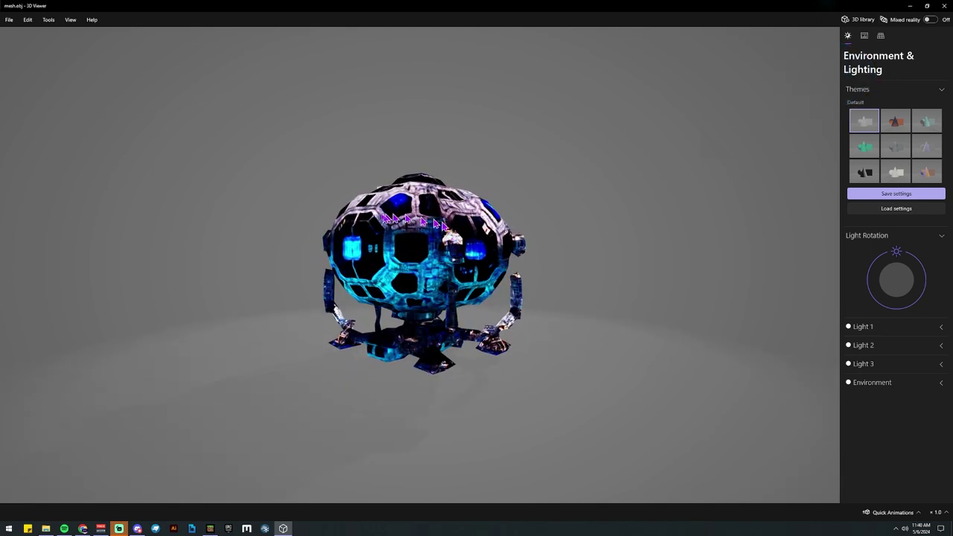
left_click_drag(444, 225, 420, 262)
left_click_drag(513, 251, 339, 267)
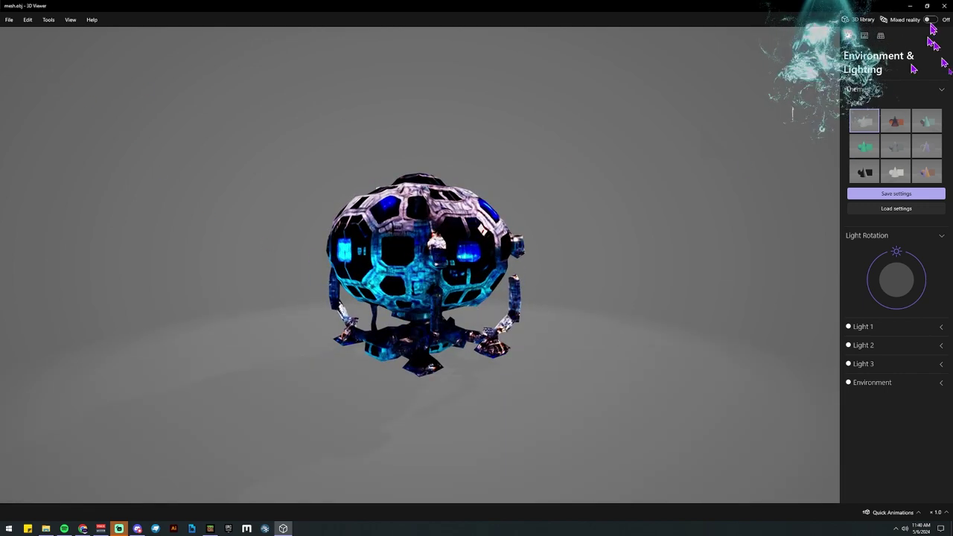
left_click(947, 7)
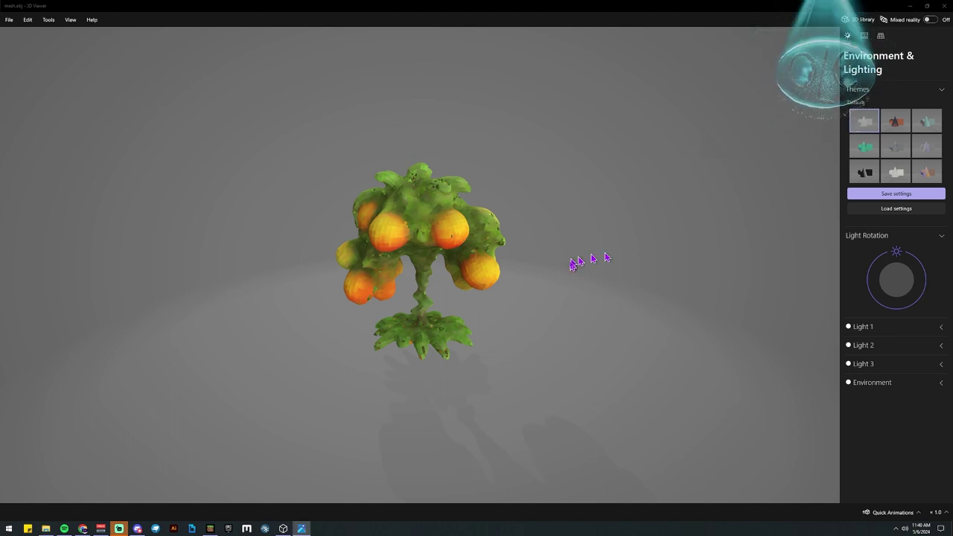
Place the fruit tree's source image beside its mesh, rotate the tree to compare them, and close both the model viewer and the image.
left_click_drag(536, 160, 210, 120)
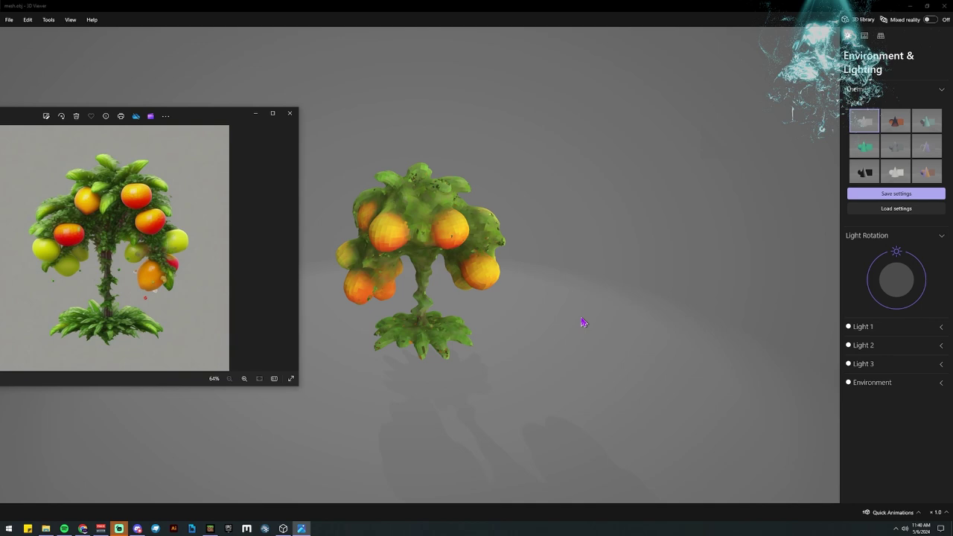
left_click_drag(548, 334, 171, 139)
left_click_drag(586, 212, 398, 212)
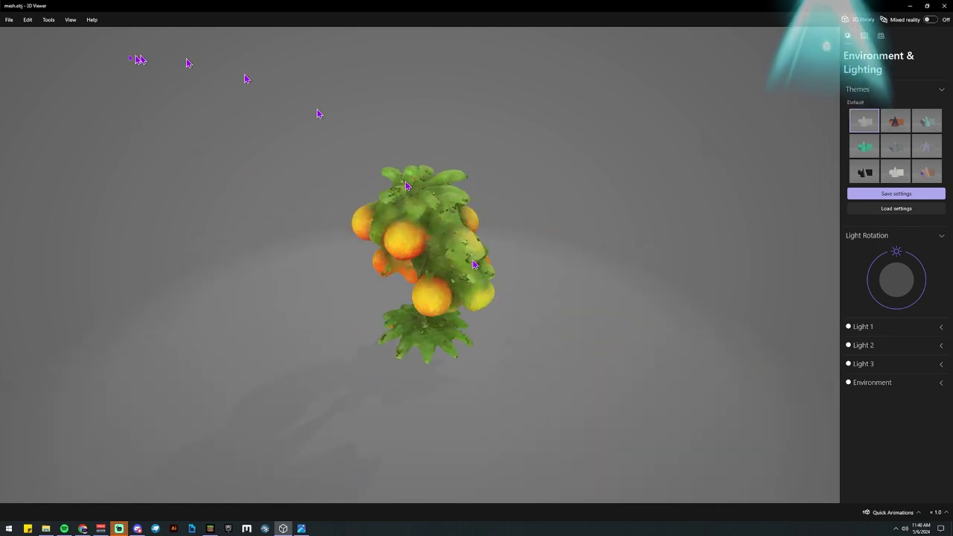
left_click(946, 6)
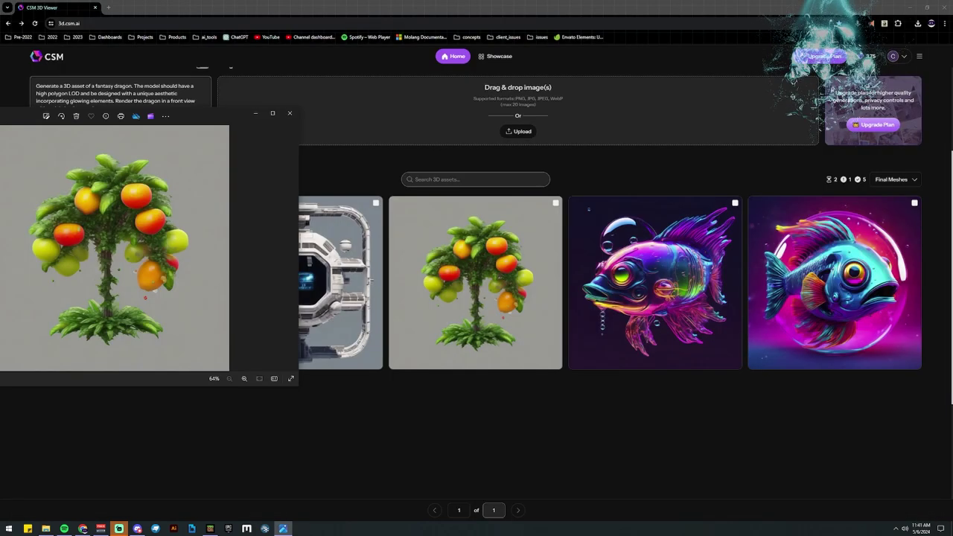
left_click(291, 114)
Open the blue fish in a pink bubble asset in CSM, inspect its final mesh from several sides, and return to the library.
left_click(856, 291)
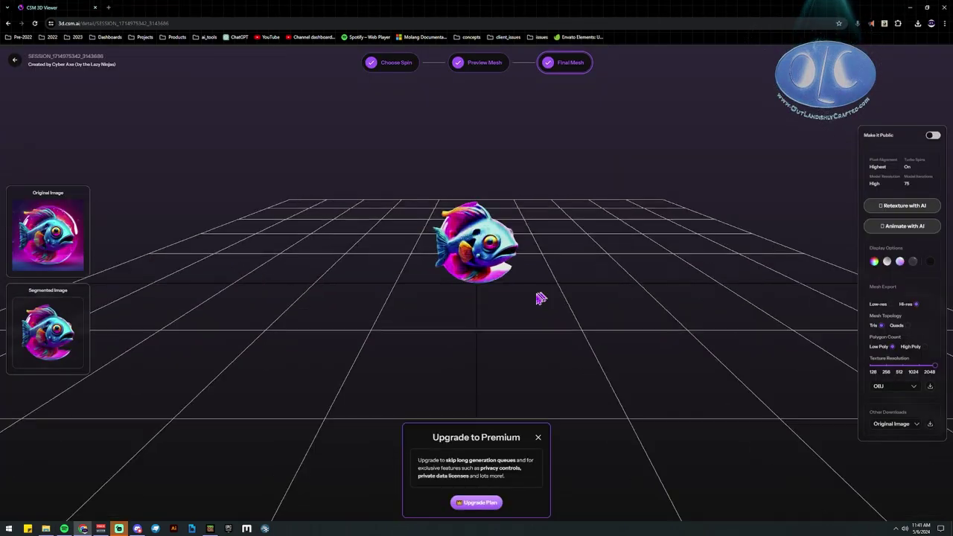
scroll(542, 293, "up", 8)
left_click_drag(651, 237, 447, 321)
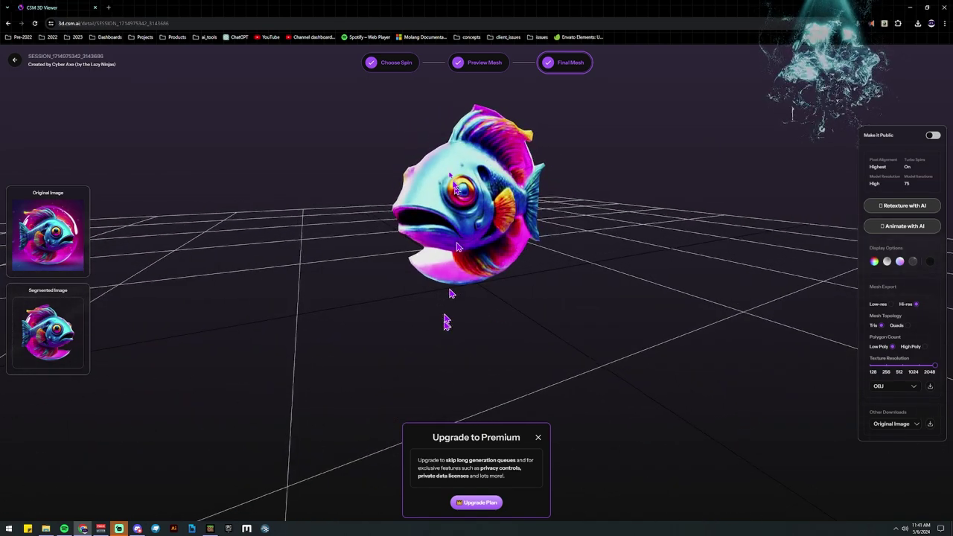
left_click_drag(538, 208, 308, 330)
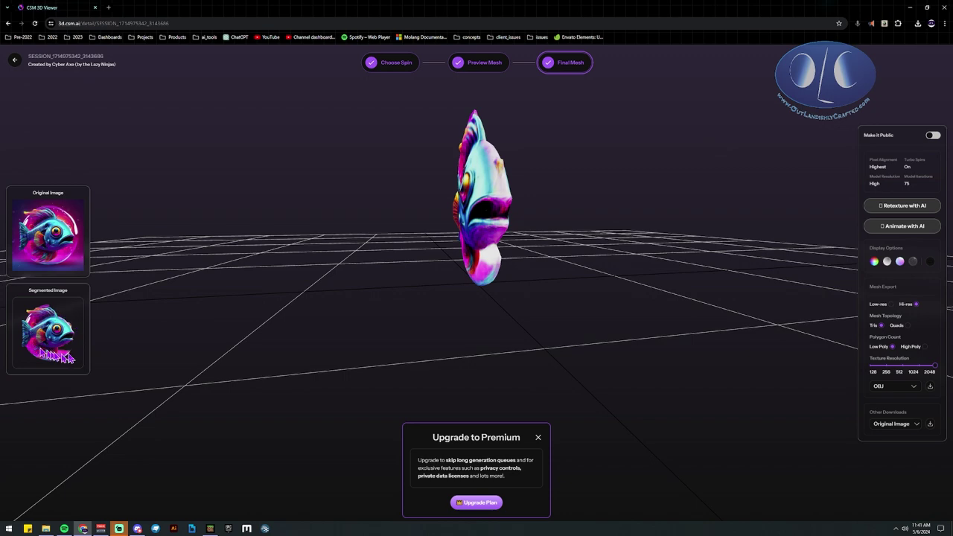
left_click_drag(417, 295, 84, 105)
left_click(14, 65)
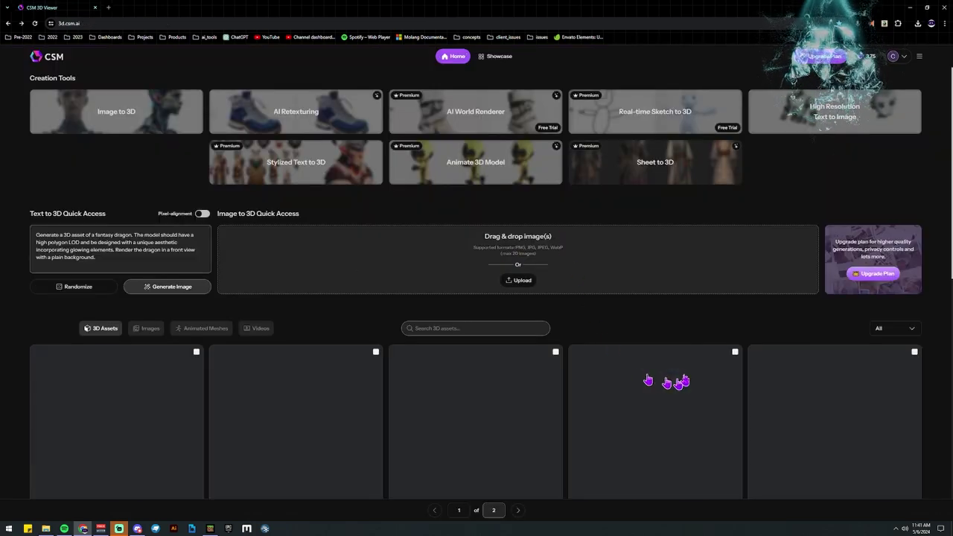
Open the green curled-tail fish asset with the large rainbow fin, inspect its preview mesh from both sides, and return to the library.
scroll(683, 372, "down", 3)
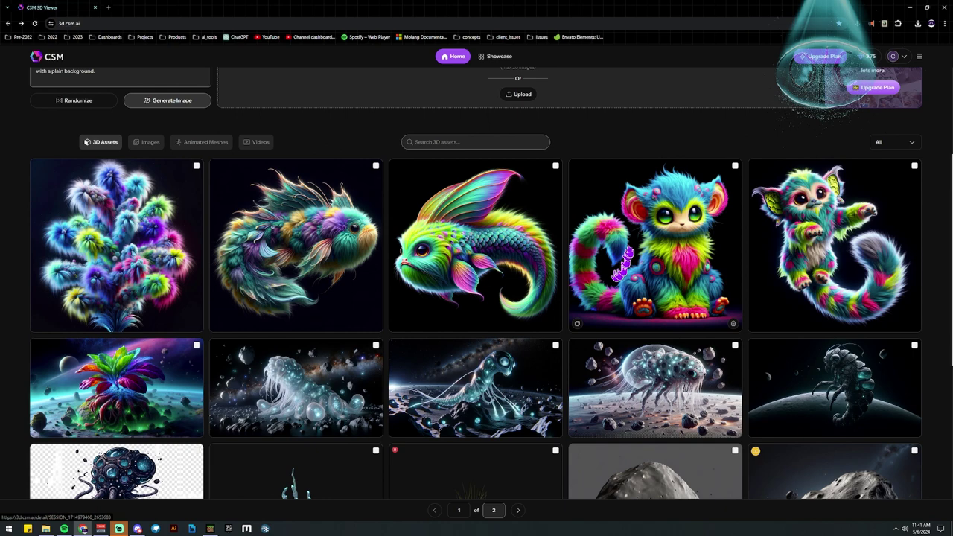
left_click(532, 281)
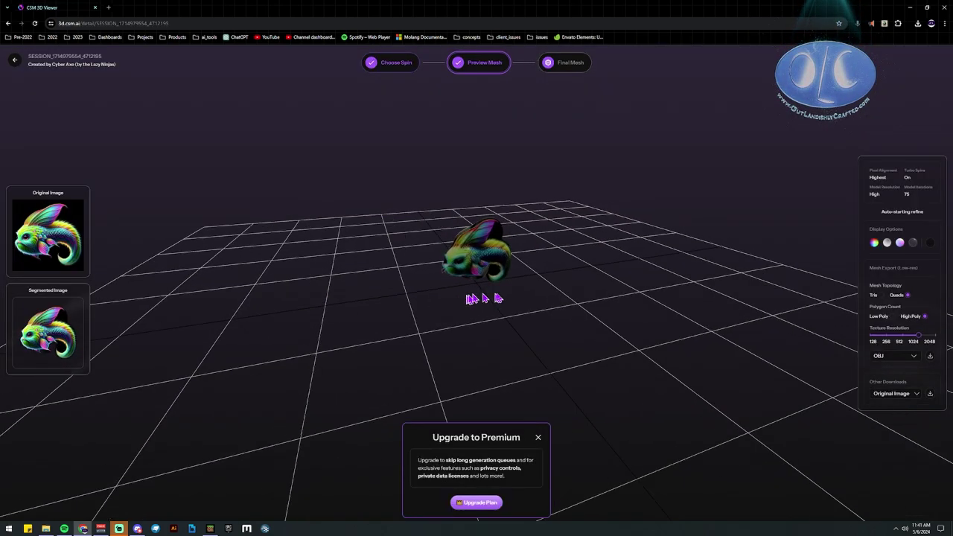
mouse_move(484, 298)
left_mouse_down()
mouse_move(504, 270)
mouse_move(563, 283)
mouse_move(487, 308)
mouse_move(573, 337)
mouse_move(665, 336)
mouse_move(501, 294)
left_mouse_up()
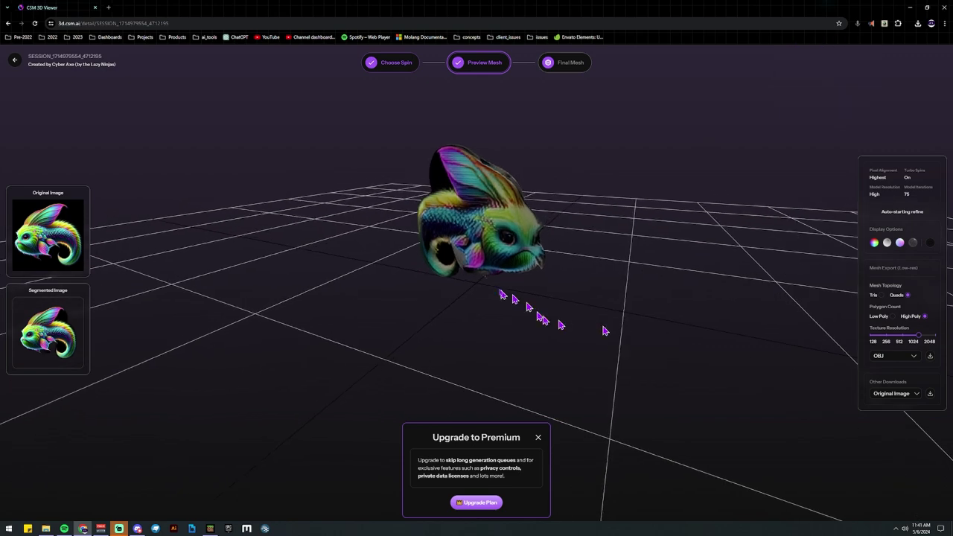
left_click_drag(442, 257, 518, 254)
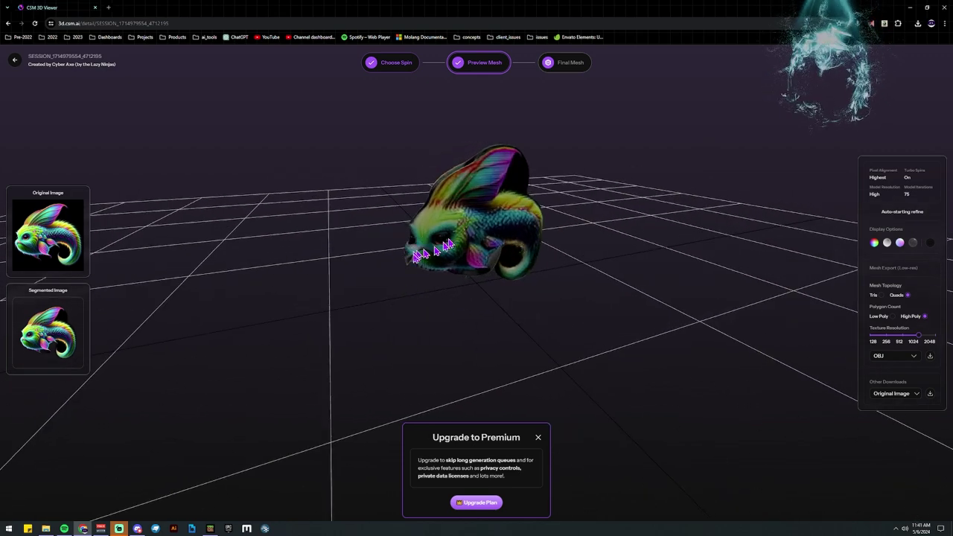
left_click_drag(449, 245, 77, 95)
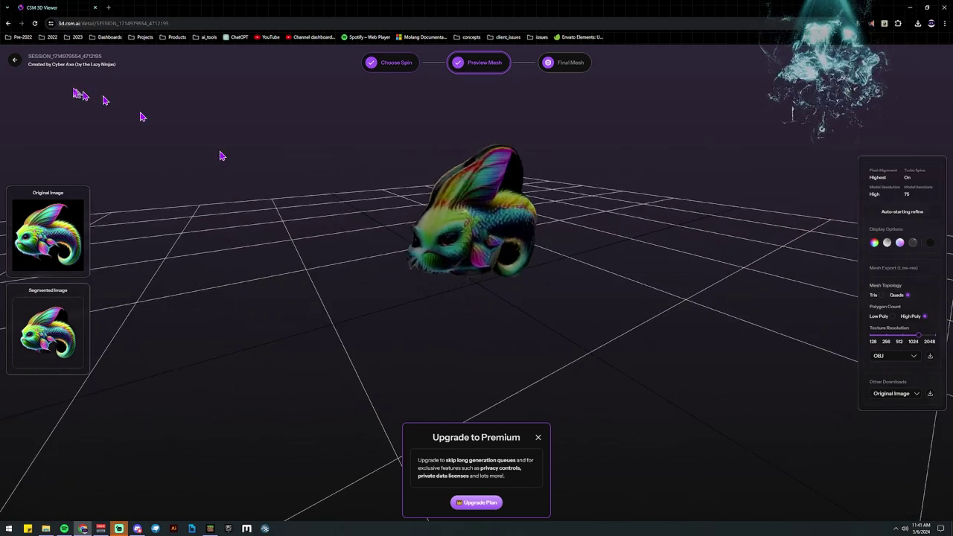
left_click(11, 61)
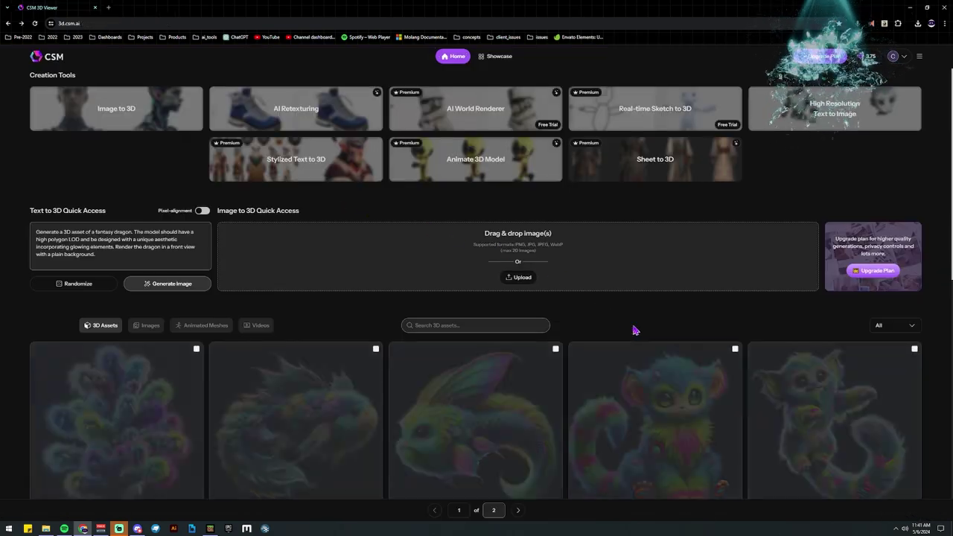
Open the translucent many-legged bug creature asset, compare its preview mesh with the segmented image, and return to the library.
scroll(634, 330, "down", 4)
scroll(669, 223, "up", 1)
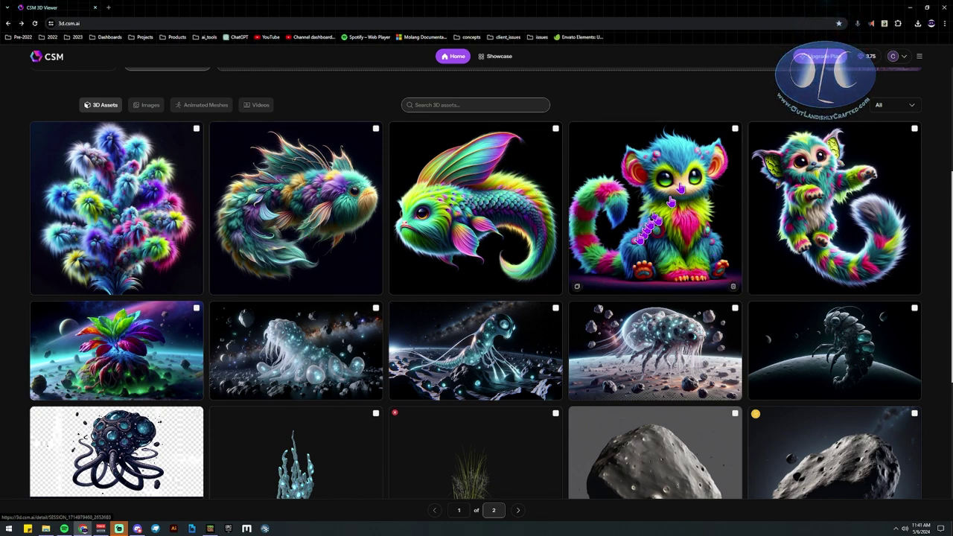
left_click(695, 341)
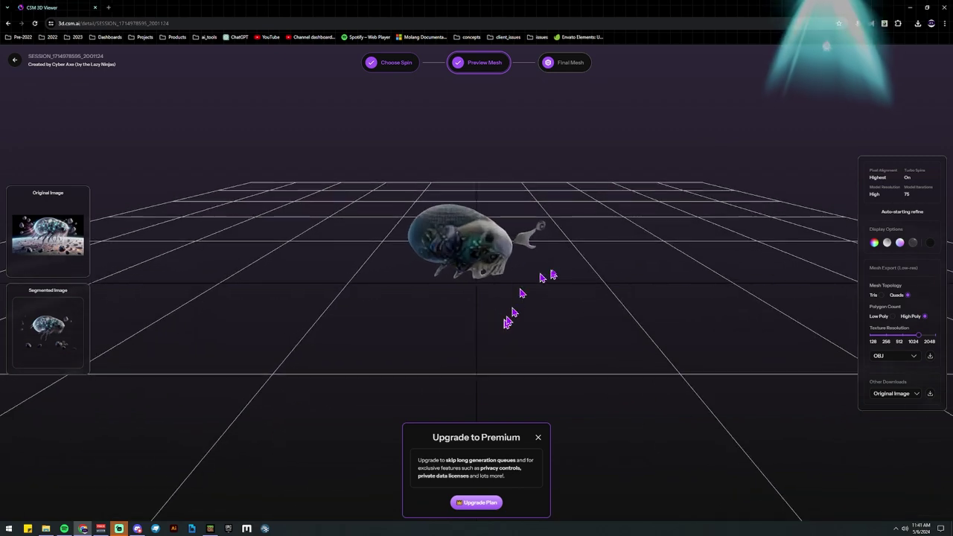
left_click_drag(583, 331, 422, 293)
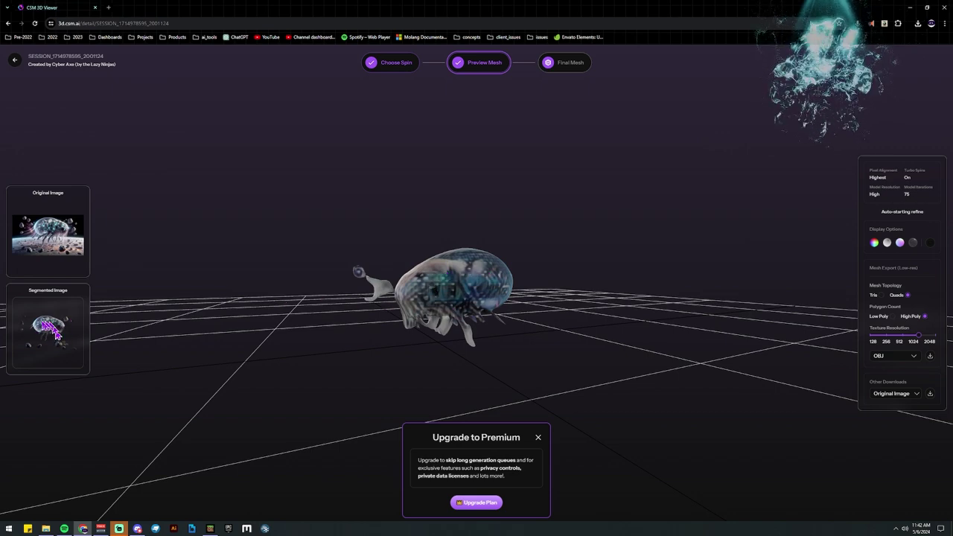
left_click_drag(438, 345, 14, 321)
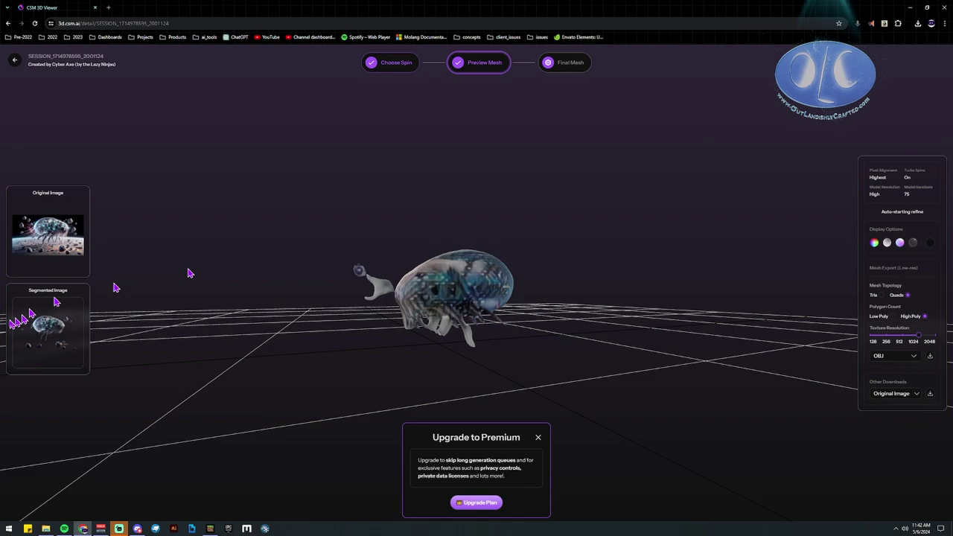
left_click(14, 59)
Open the dark shrimp-like creature asset, inspect its preview mesh up close from several angles, and return to the library.
scroll(577, 370, "down", 4)
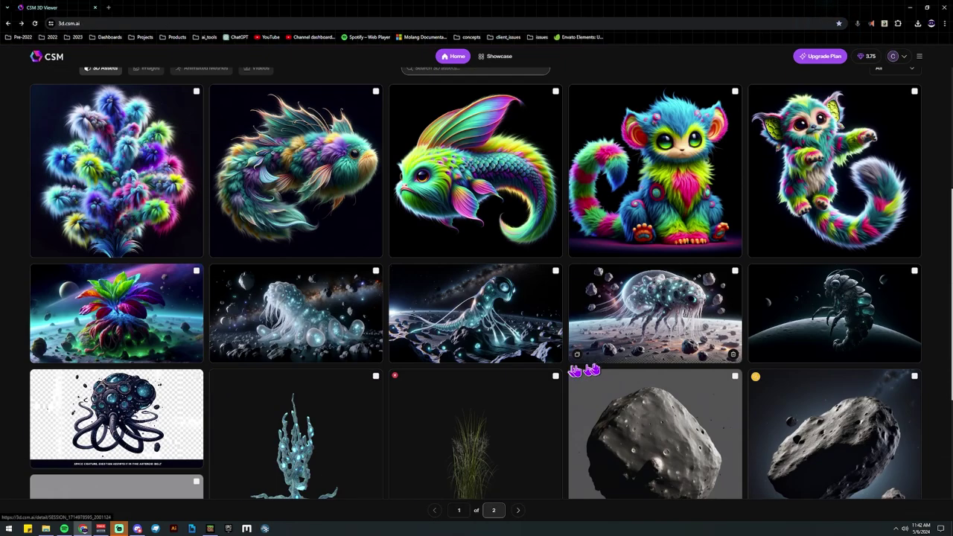
scroll(793, 300, "down", 2)
left_click(868, 173)
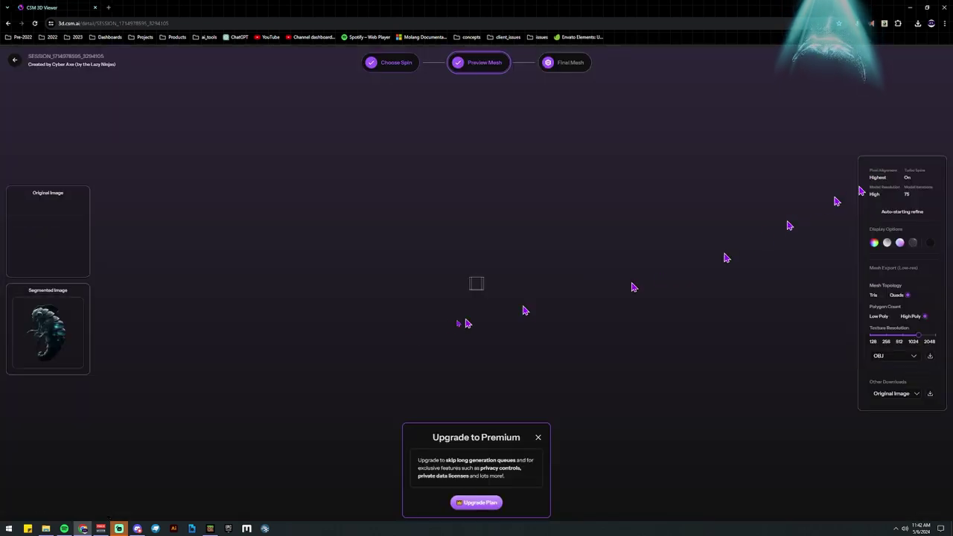
left_click_drag(439, 303, 577, 291)
scroll(567, 290, "up", 3)
right_click_drag(567, 287, 571, 383)
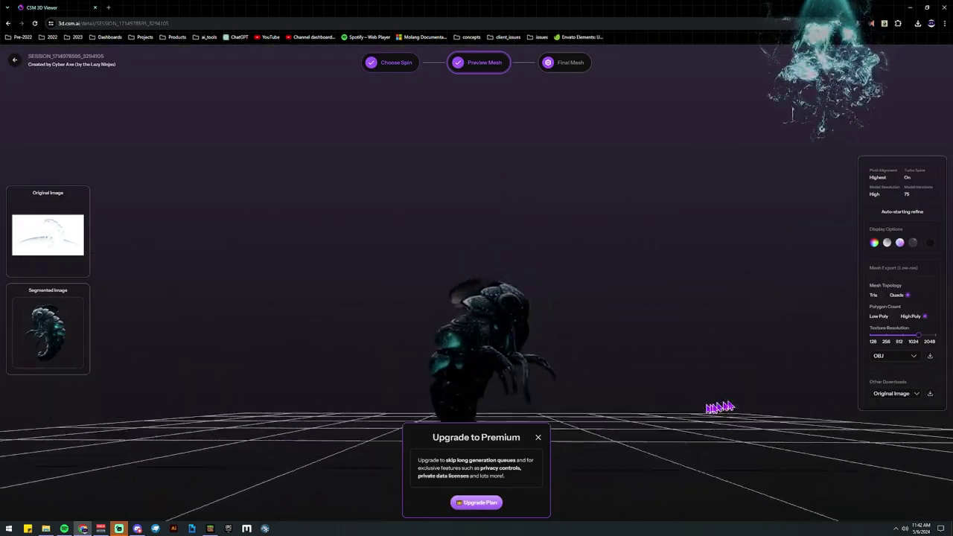
left_click_drag(674, 375, 665, 395)
left_click_drag(593, 402, 652, 394)
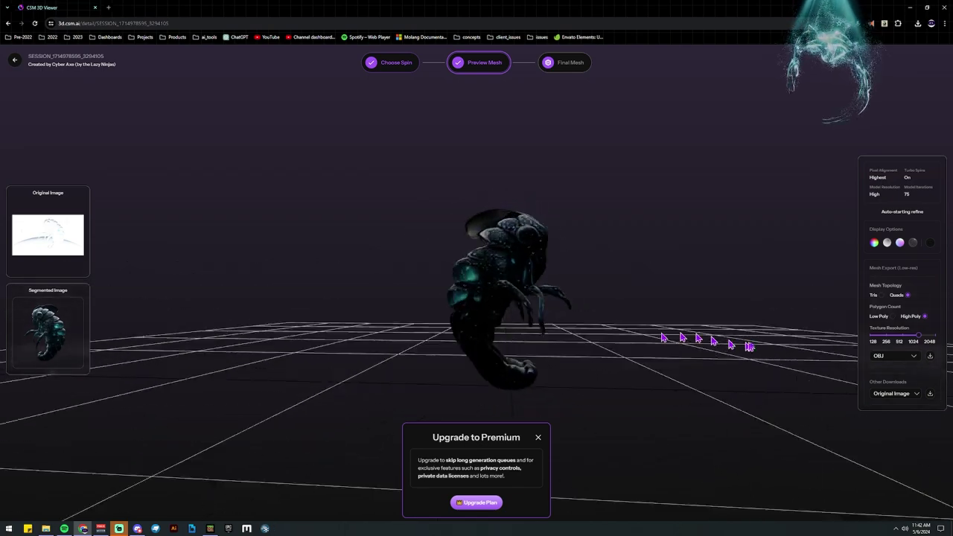
left_click(14, 59)
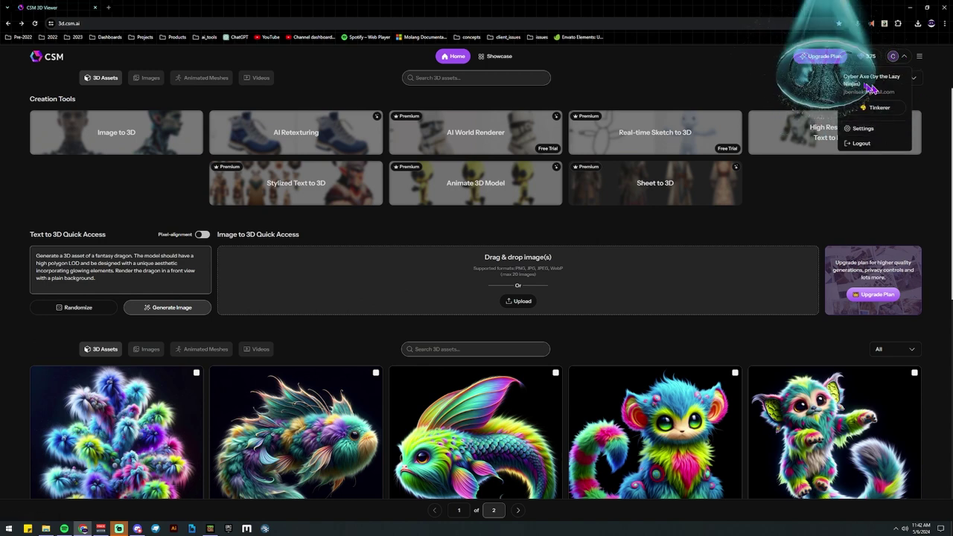
Review the available subscription plans and credit costs from the account's Tinkerer plan, and return to the library.
left_click(876, 108)
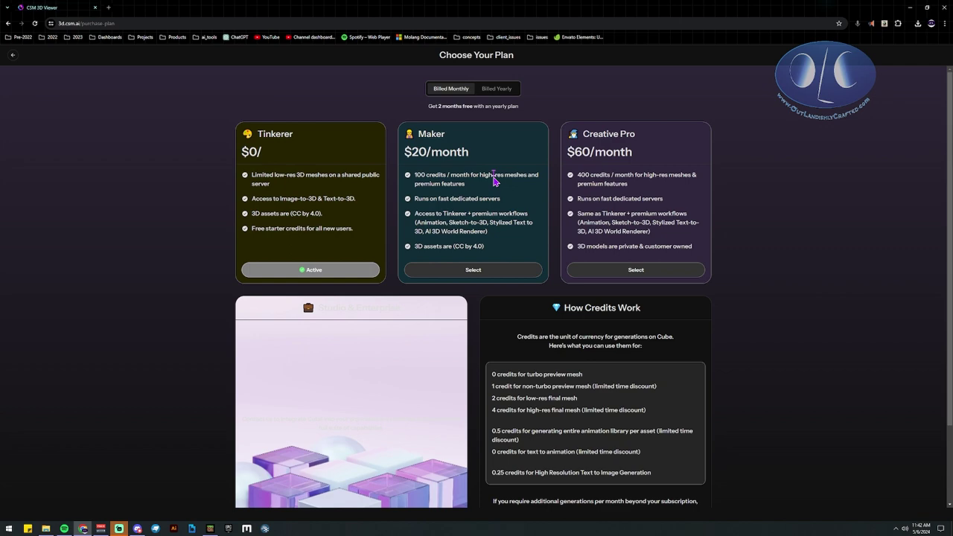
left_click(15, 56)
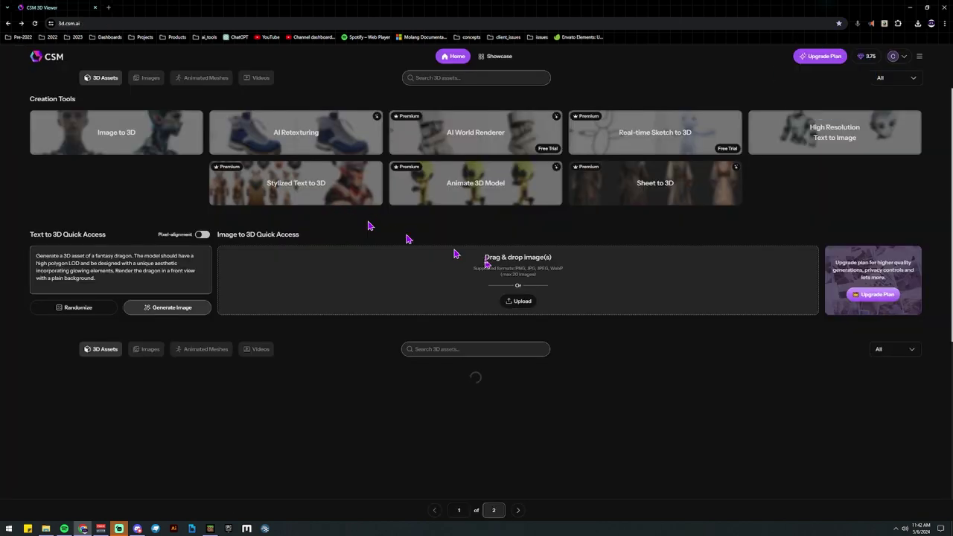
Open the glowing blue coral-like plant asset and inspect its preview mesh up close from several angles against its source image.
scroll(633, 328, "down", 3)
scroll(633, 328, "down", 1)
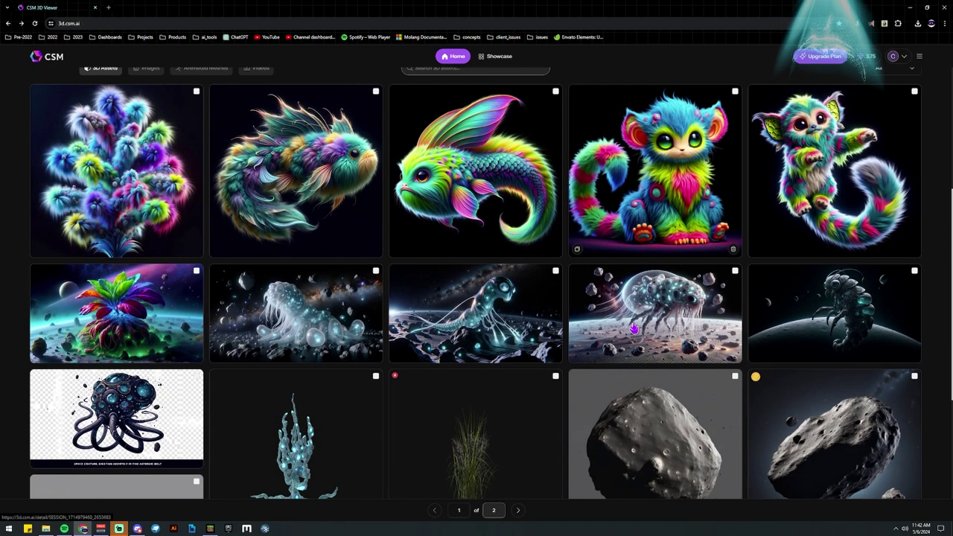
scroll(634, 327, "down", 2)
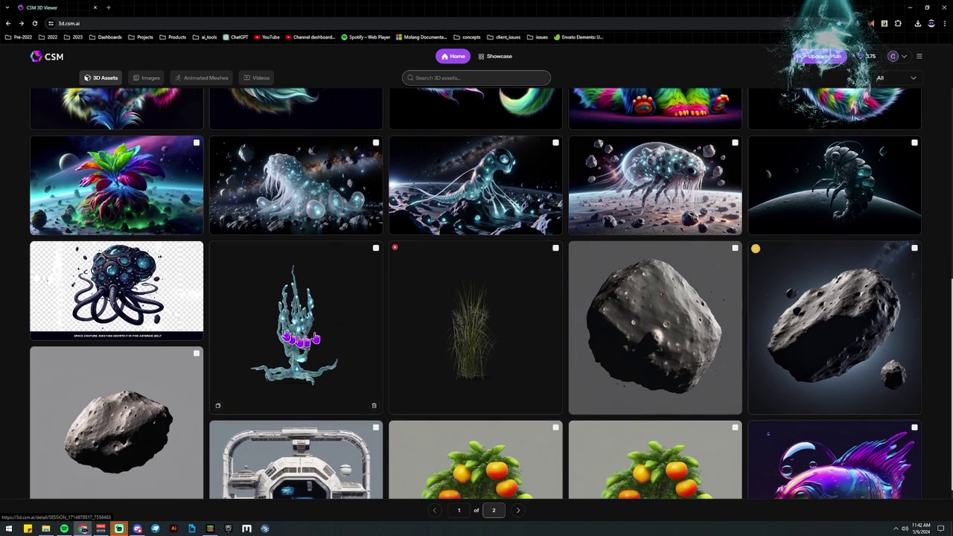
left_click(296, 331)
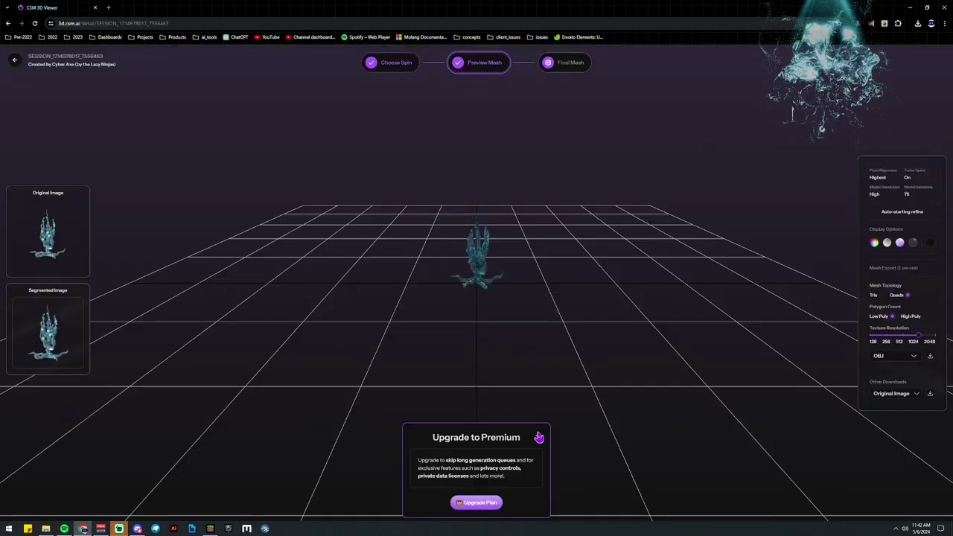
scroll(512, 321, "up", 3)
left_click_drag(512, 321, 474, 319)
right_click_drag(537, 319, 506, 365)
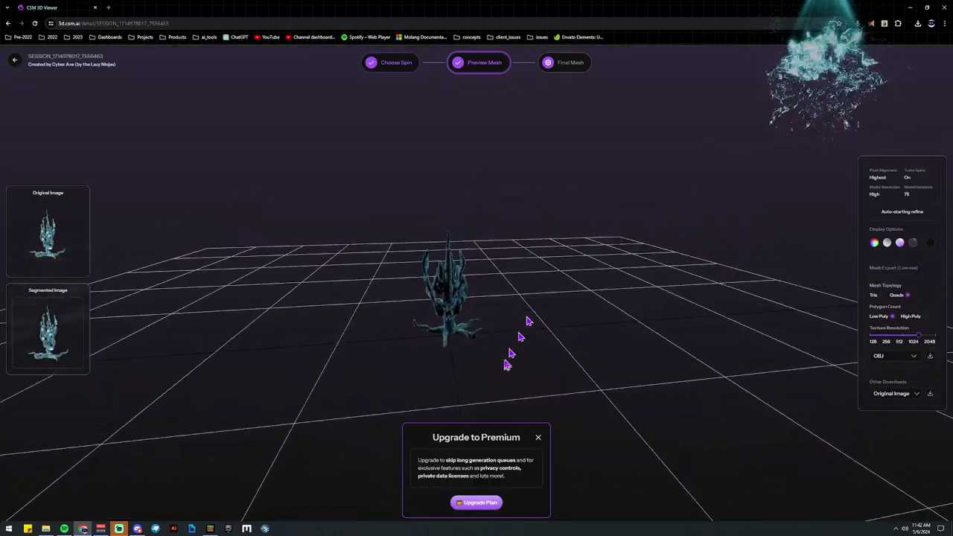
scroll(503, 361, "up", 3)
left_click_drag(503, 361, 547, 324)
left_click_drag(606, 330, 102, 338)
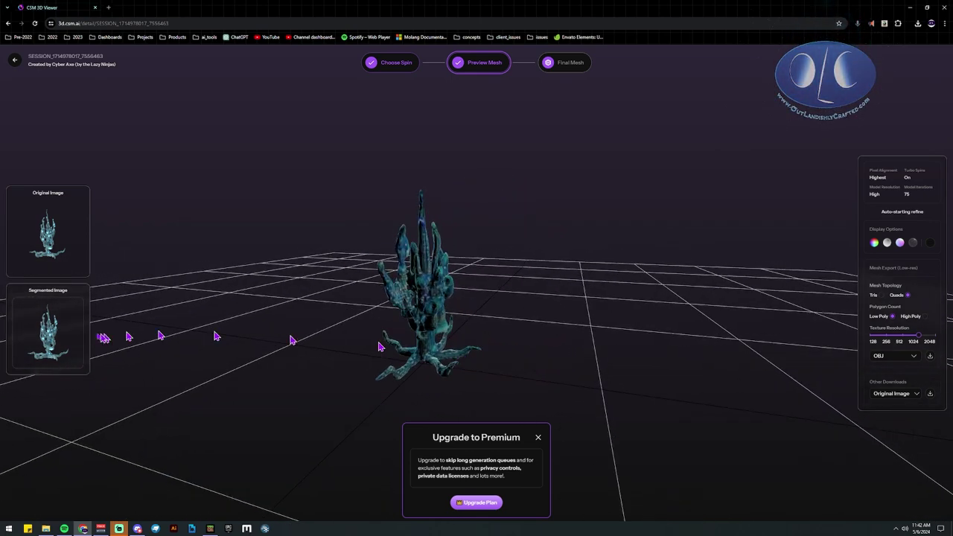
Return to the library, open the dark octopus-like creature asset, inspect its preview mesh from several angles, and go back to the library.
left_click(14, 60)
scroll(163, 297, "down", 5)
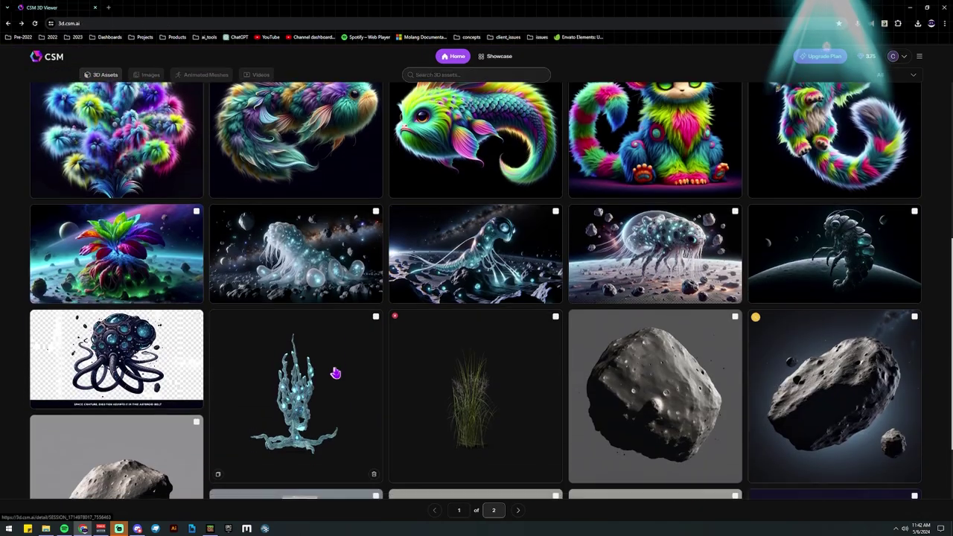
left_click(107, 240)
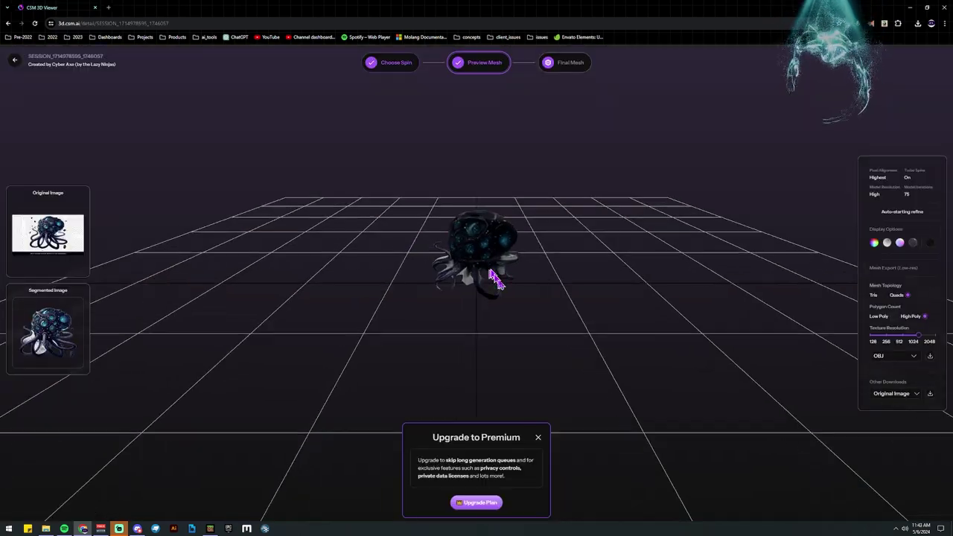
left_click_drag(607, 354, 436, 361)
left_click_drag(539, 352, 357, 321)
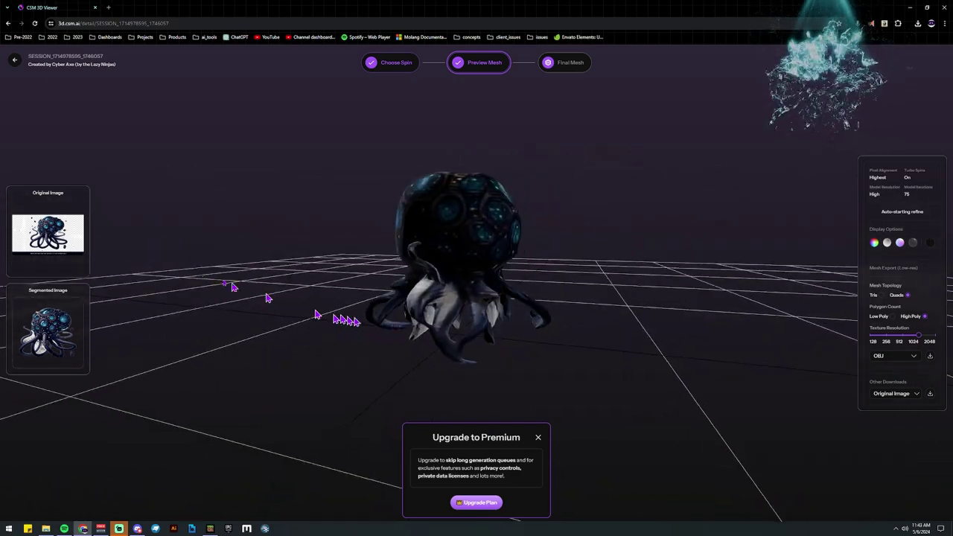
left_click(15, 61)
Open the tall grass asset, compare its preview mesh with the source image from several angles, and return to the library.
scroll(298, 265, "down", 2)
scroll(335, 276, "down", 4)
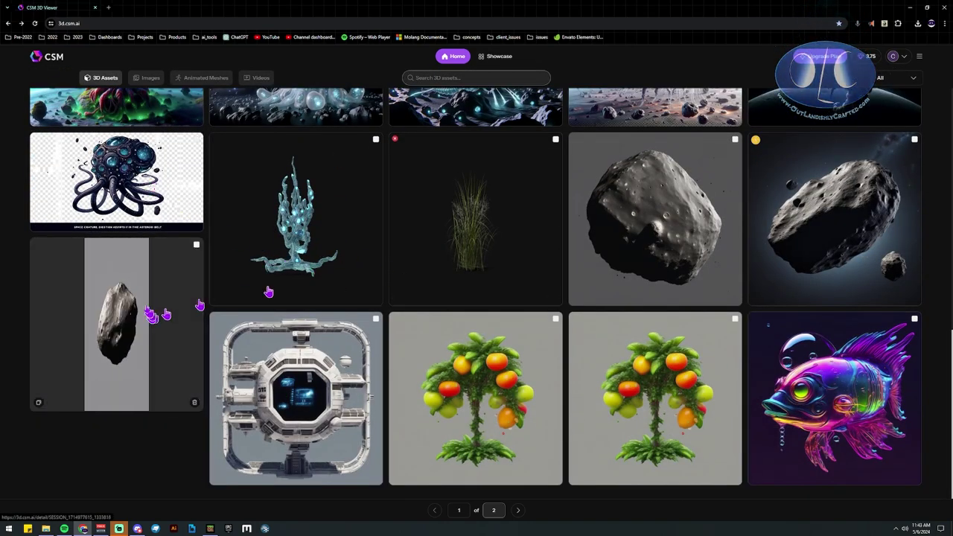
scroll(506, 235, "up", 3)
scroll(503, 241, "down", 1)
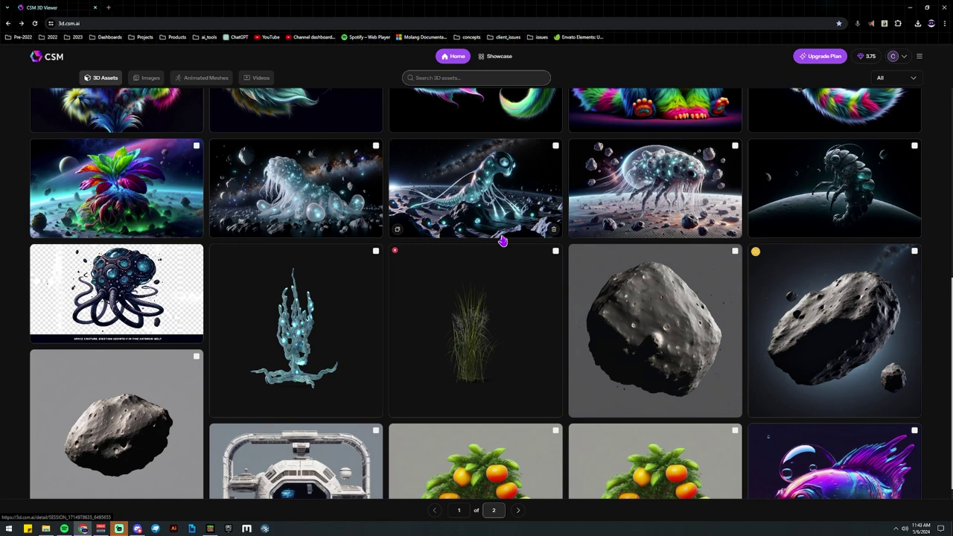
left_click(484, 301)
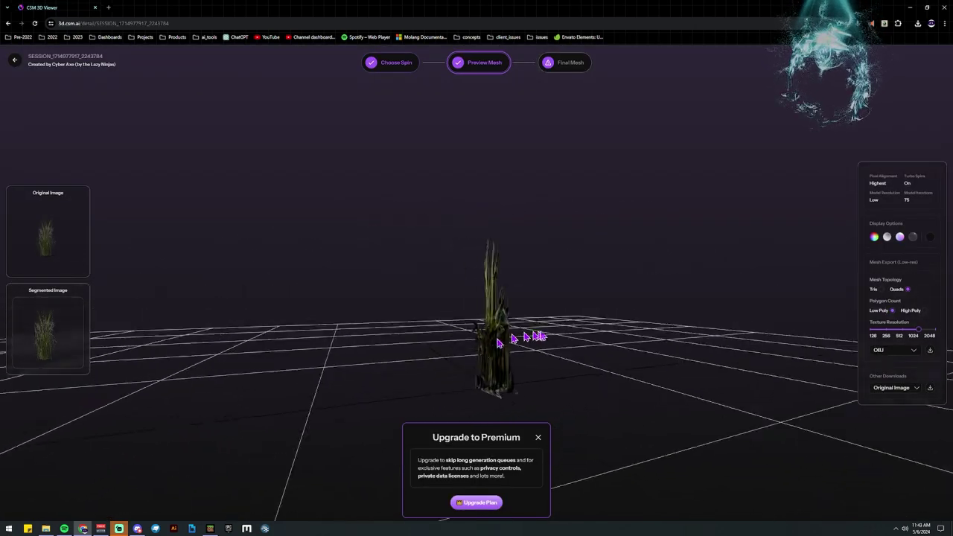
left_click_drag(565, 328, 346, 334)
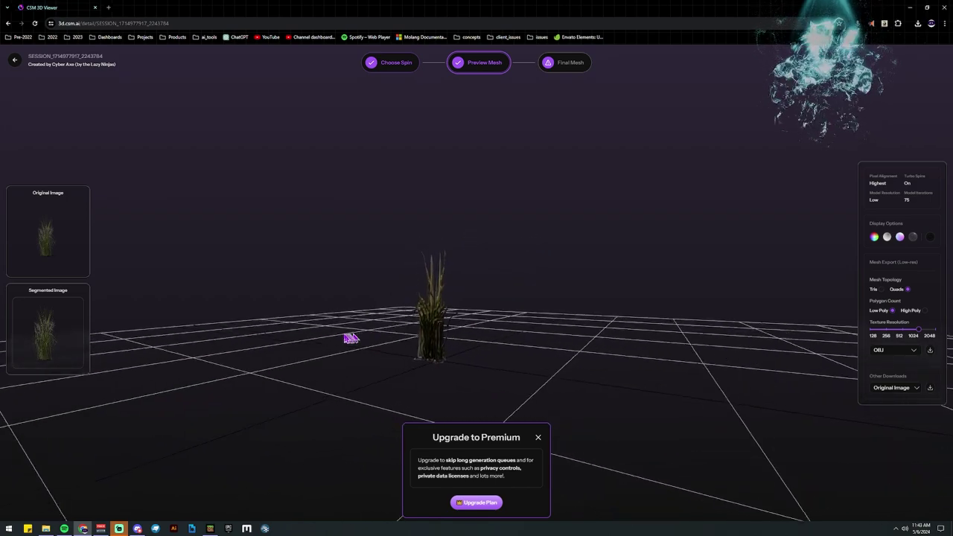
left_click(17, 63)
scroll(572, 362, "down", 4)
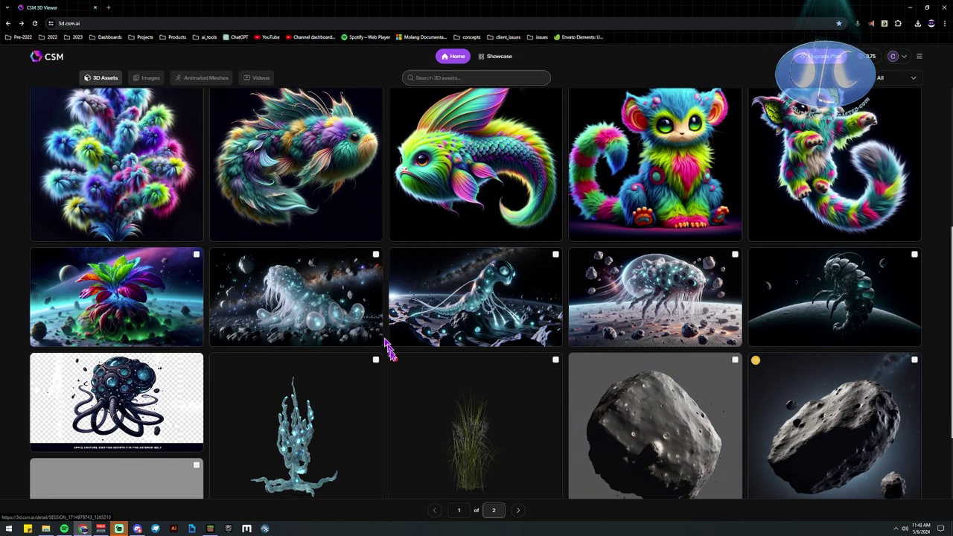
left_click(399, 390)
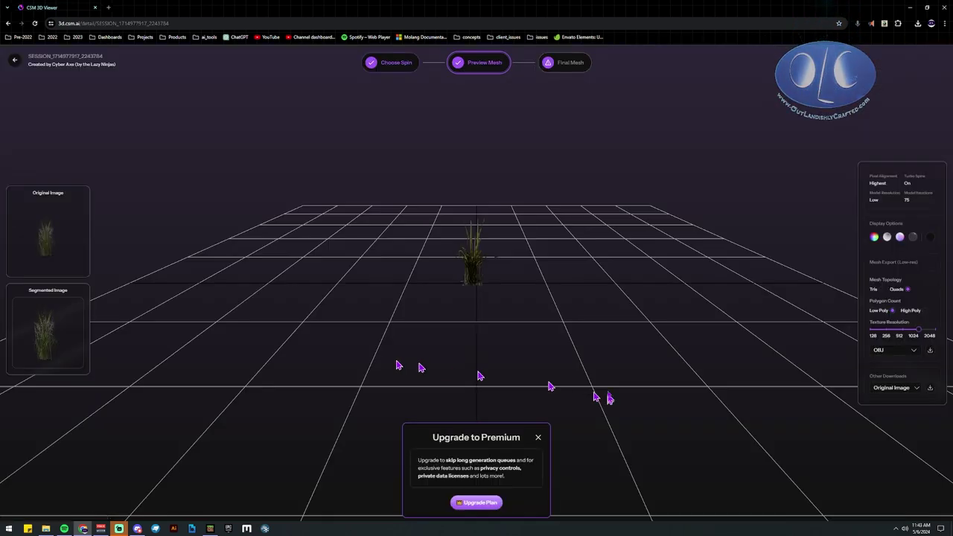
left_click(12, 58)
Open the furry big-eared creature with the raised paws and curled tail, inspect its preview mesh all around, and return to the library.
scroll(650, 355, "down", 8)
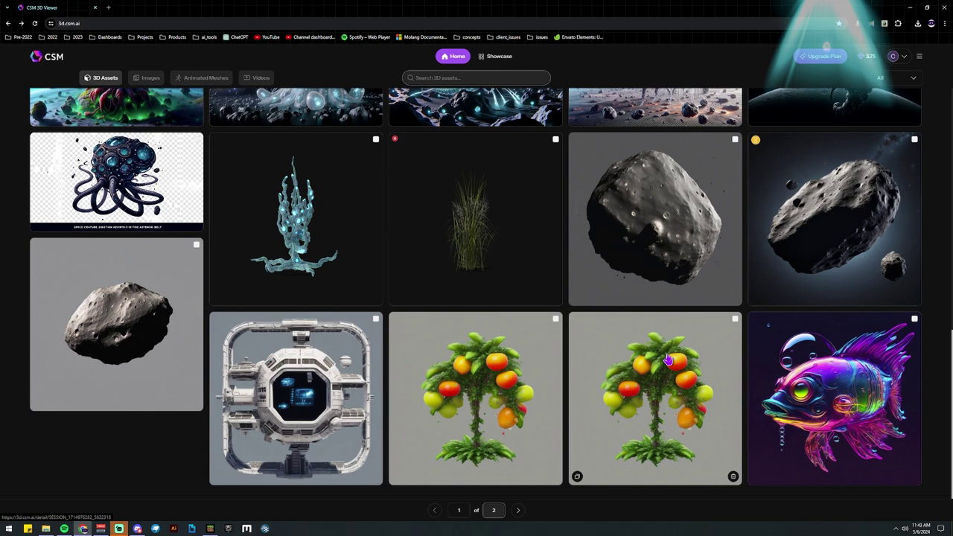
scroll(668, 361, "up", 3)
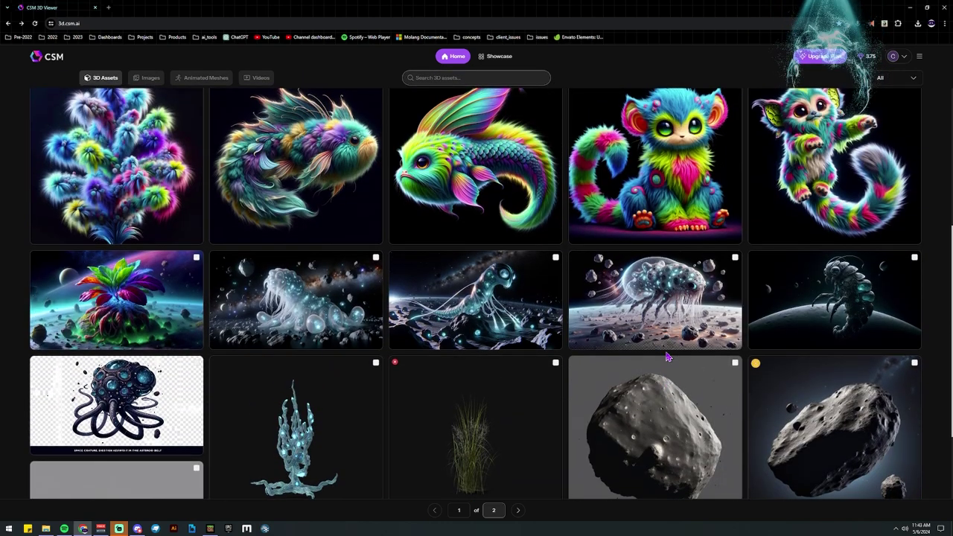
scroll(668, 357, "up", 2)
left_click(901, 265)
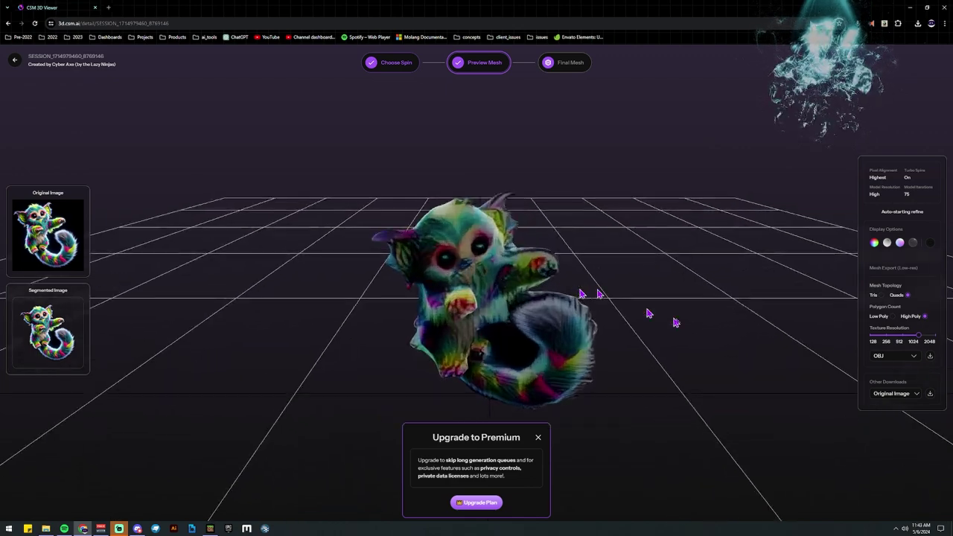
left_click_drag(731, 280, 519, 318)
left_click_drag(428, 307, 445, 260)
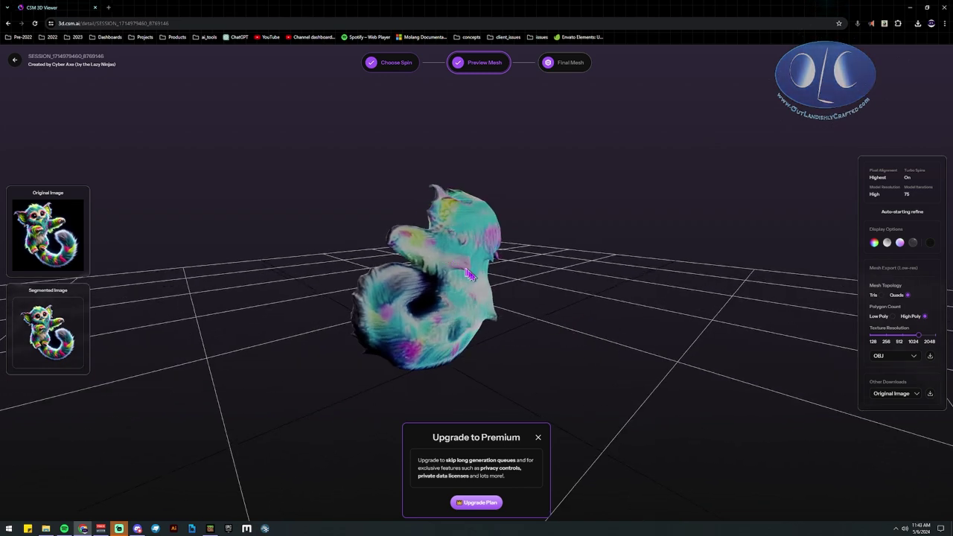
left_click_drag(564, 285, 415, 257)
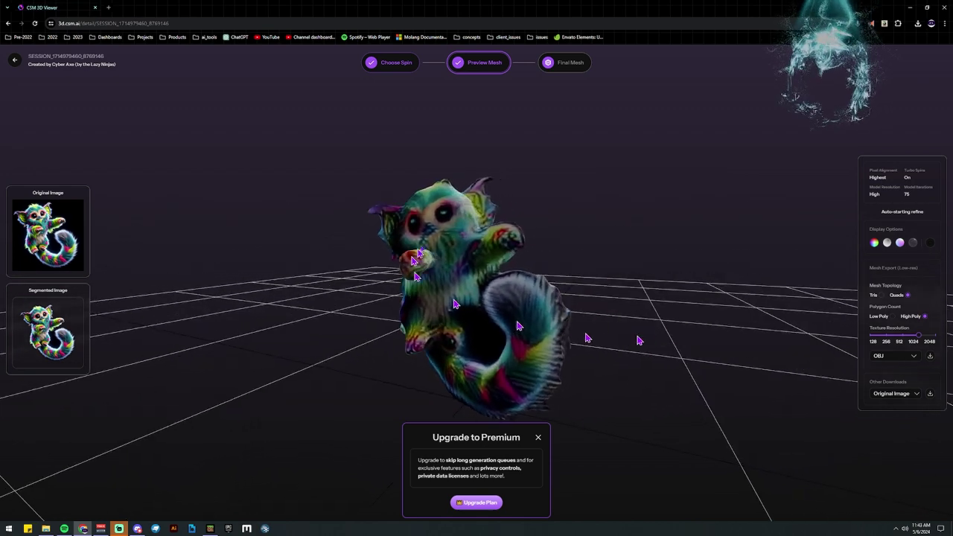
left_click_drag(425, 212, 104, 88)
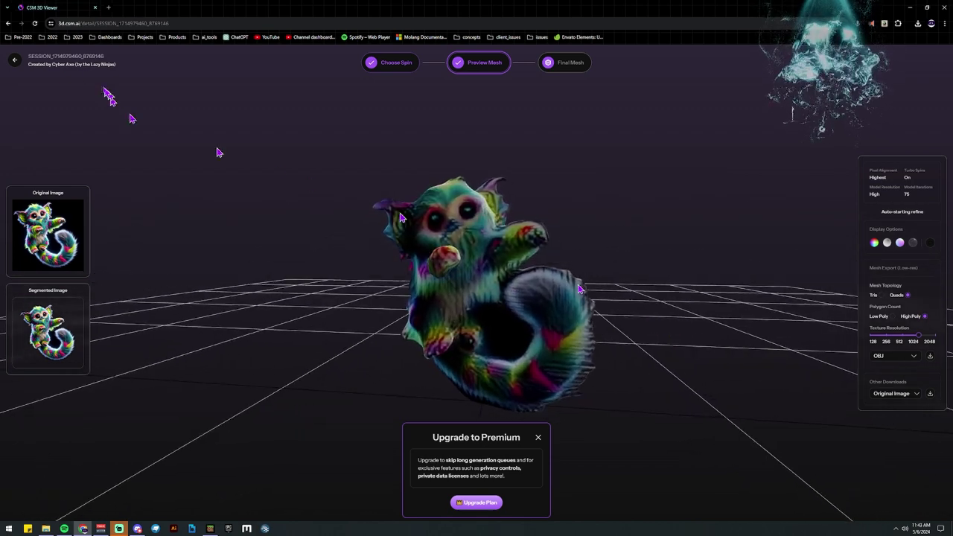
left_click(14, 64)
Open the neon green winged fish asset, check its preview mesh against the original image, and return to the library.
scroll(585, 327, "down", 3)
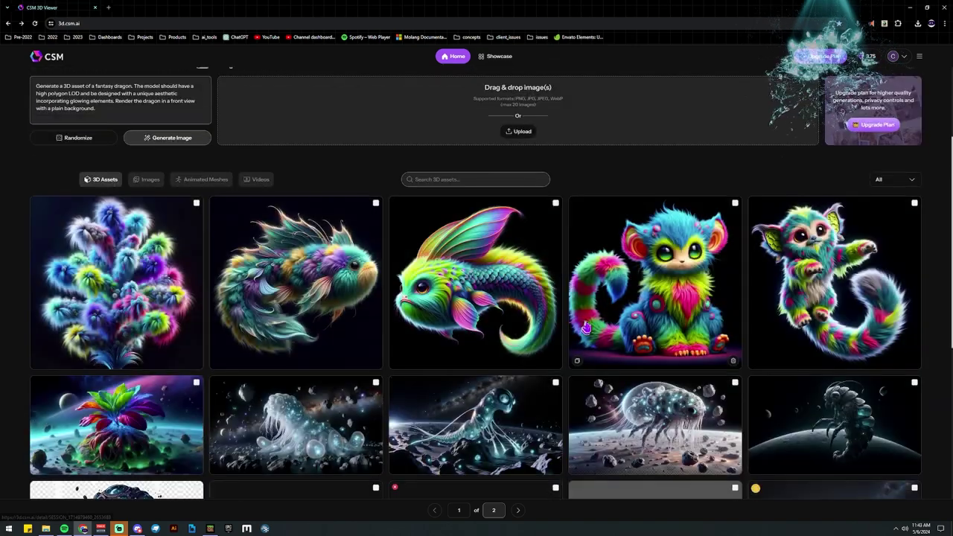
left_click(535, 313)
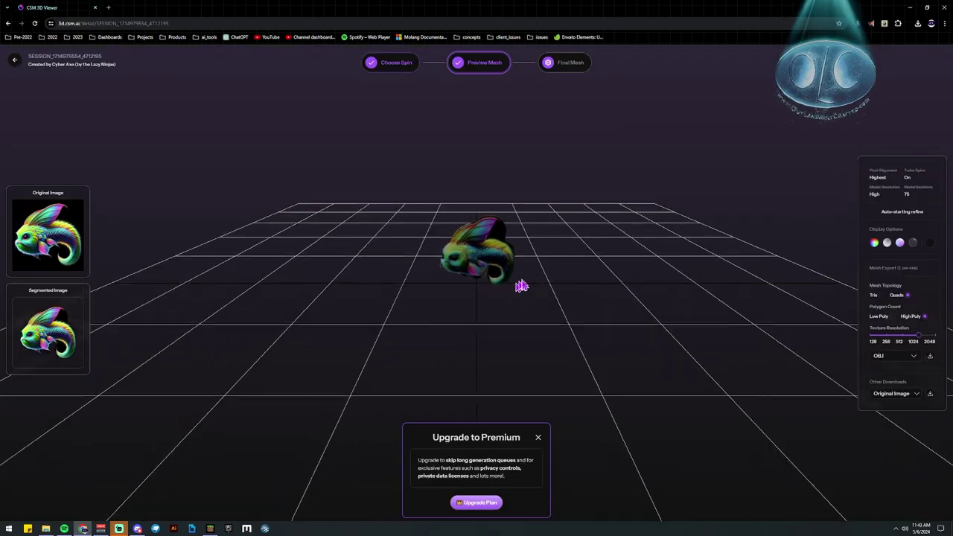
left_click_drag(564, 282, 549, 268)
left_click(15, 60)
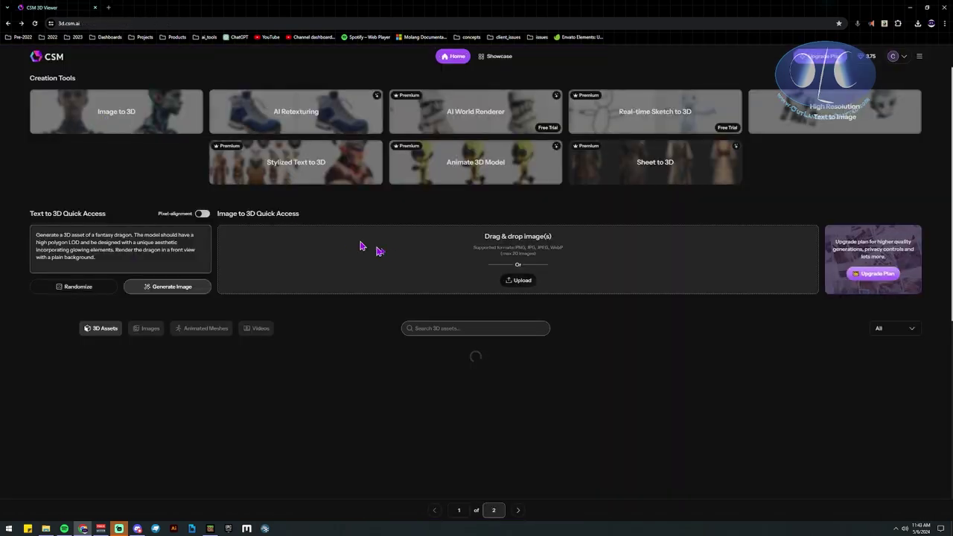
Open the elongated asteroid asset with the small companion rock, check its final mesh stage, dismiss the upgrade offer, and return to the library.
scroll(347, 322, "down", 4)
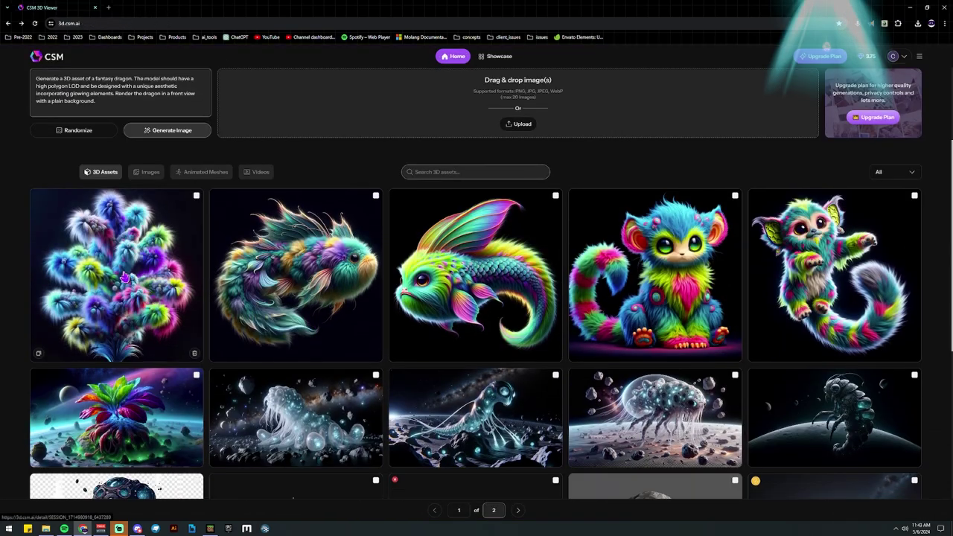
scroll(149, 138, "down", 3)
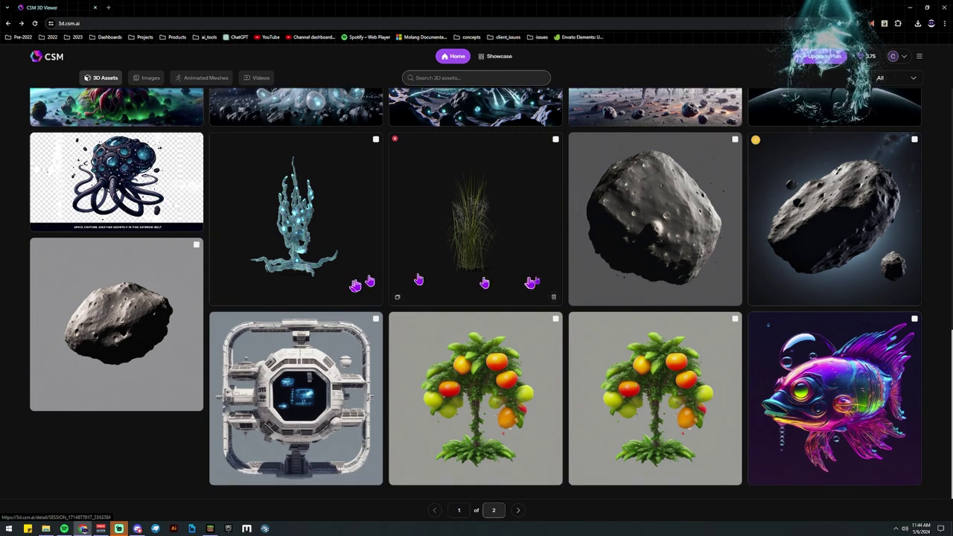
mouse_move(134, 324)
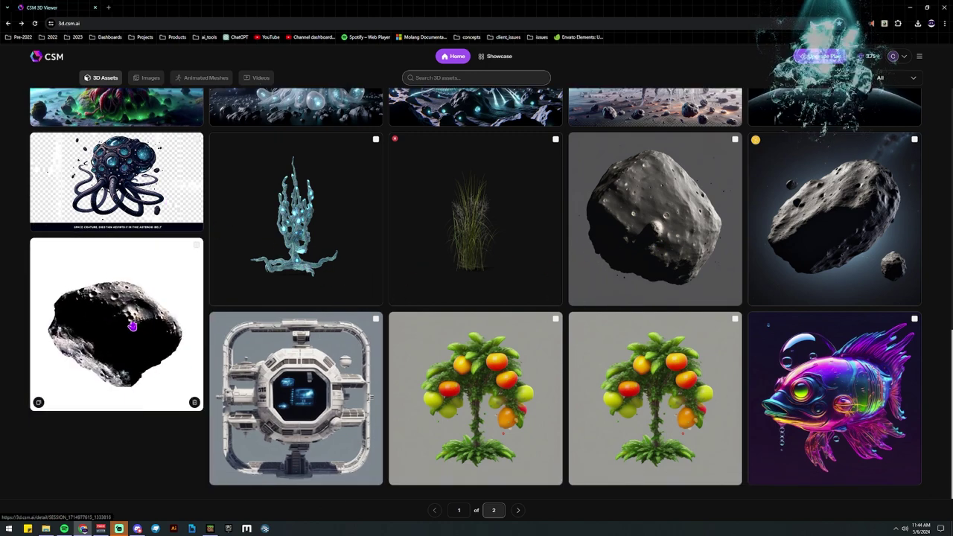
mouse_move(644, 207)
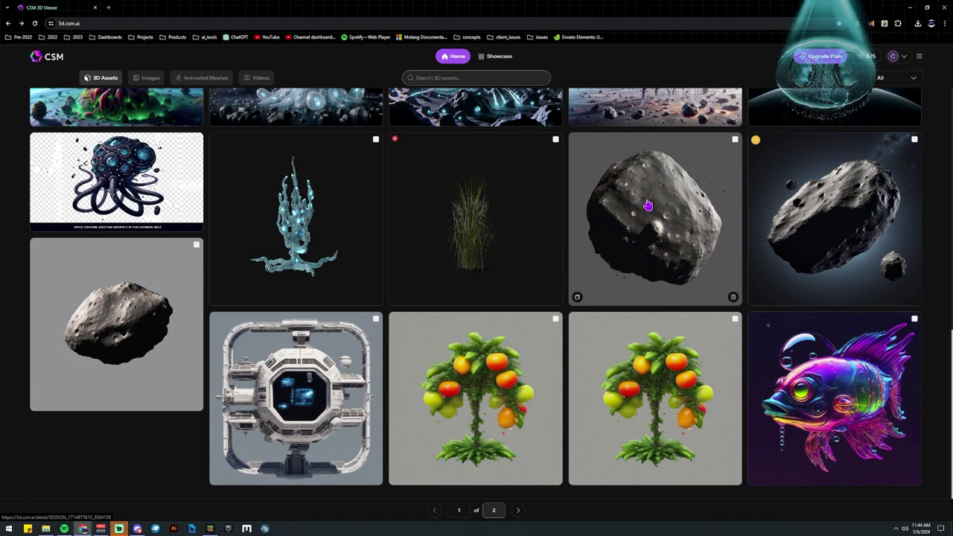
scroll(745, 261, "up", 2)
left_click(823, 317)
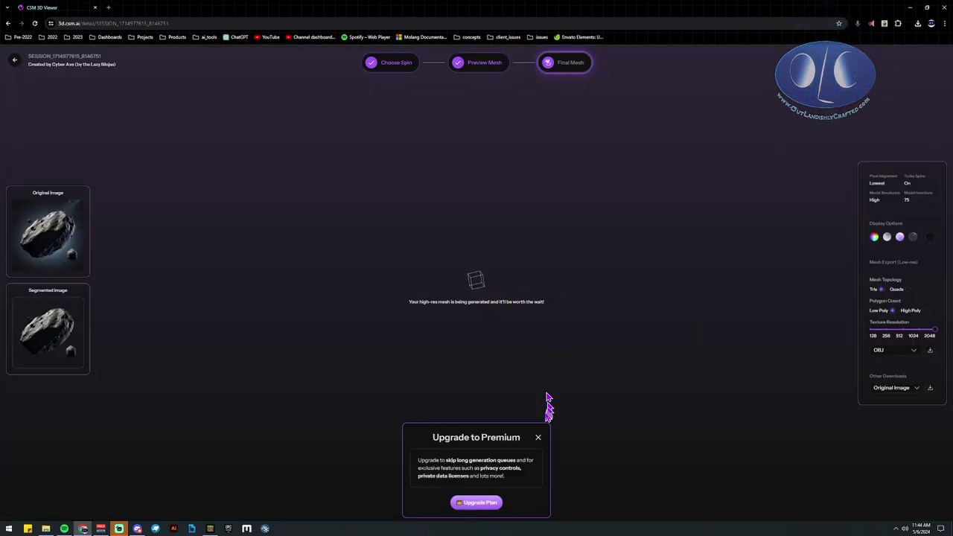
left_click(538, 437)
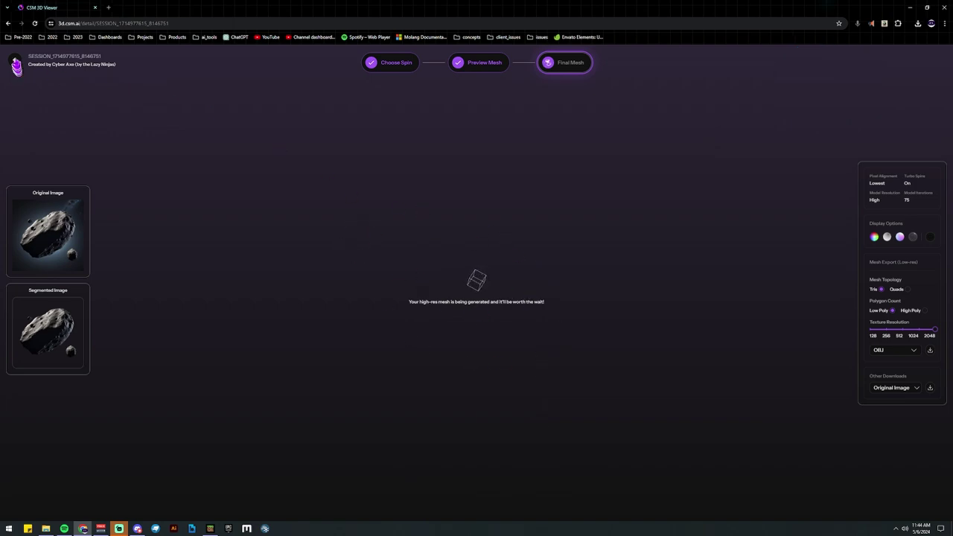
left_click(17, 65)
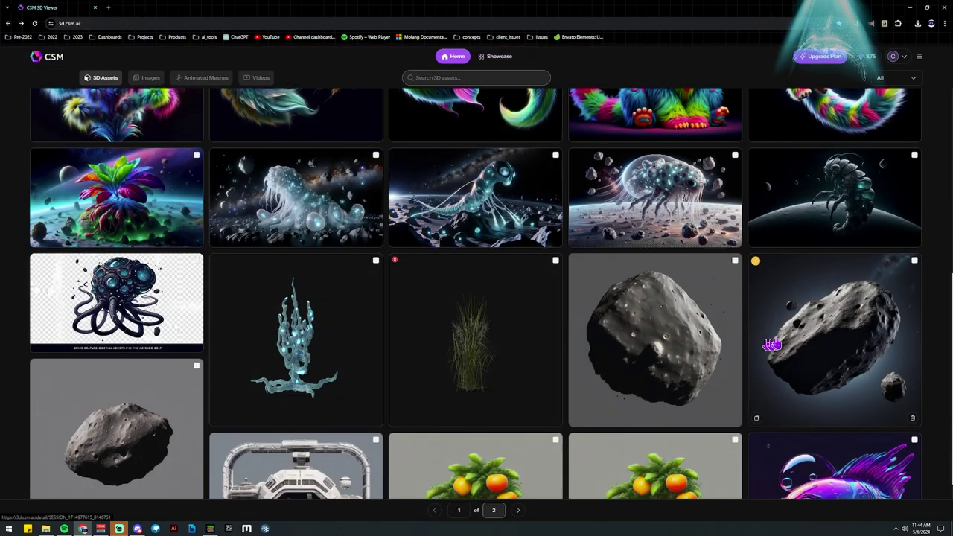
Open the rounded cratered asteroid asset, inspect its preview mesh from several angles against its source image, and return to the library.
scroll(754, 349, "up", 1)
left_click(666, 385)
left_click_drag(515, 281, 589, 311)
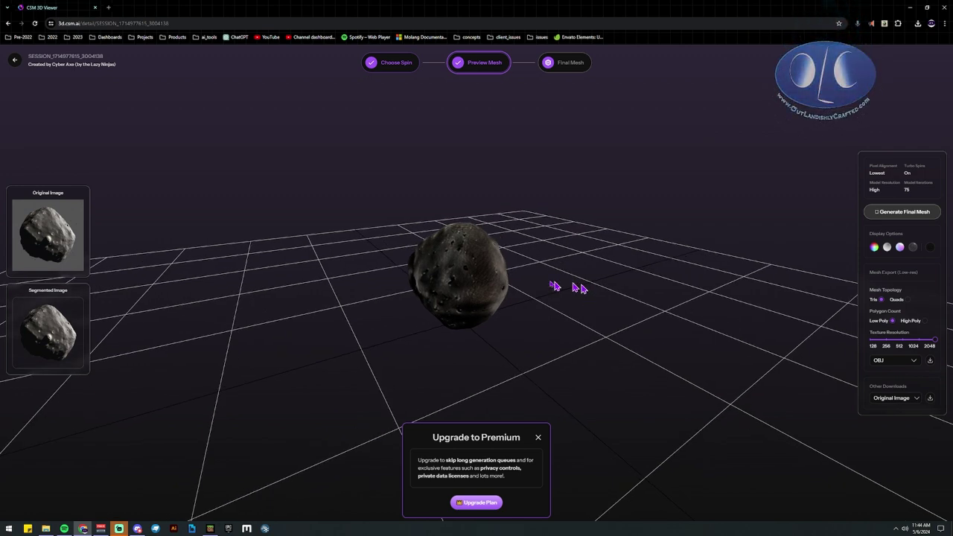
left_click_drag(445, 252, 427, 237)
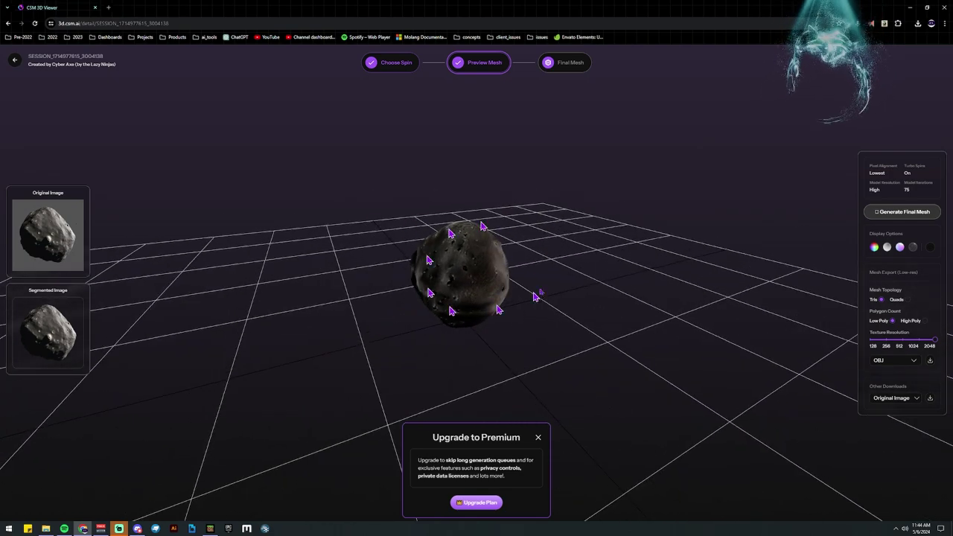
left_click_drag(536, 297, 45, 274)
left_click_drag(433, 329, 521, 276)
left_click_drag(429, 359, 447, 275)
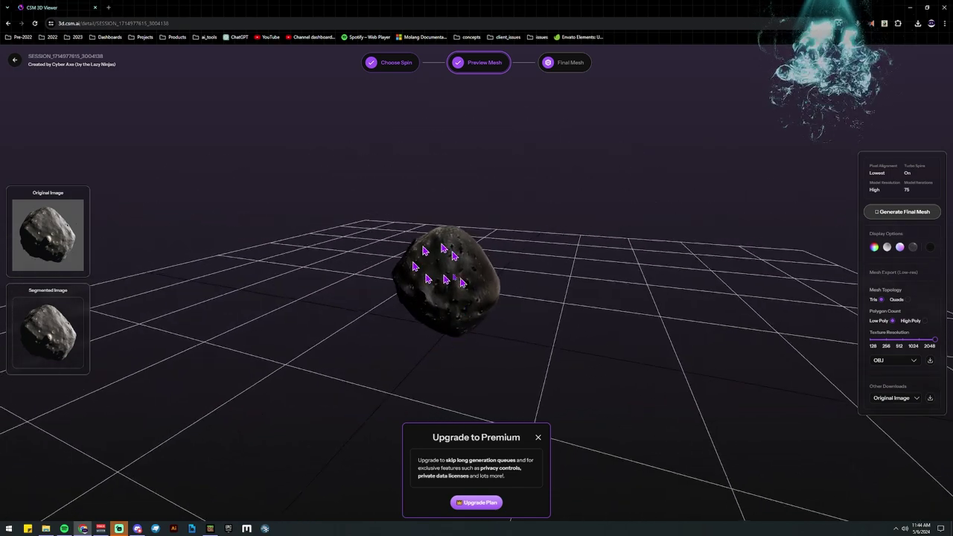
left_click(537, 437)
left_click(15, 62)
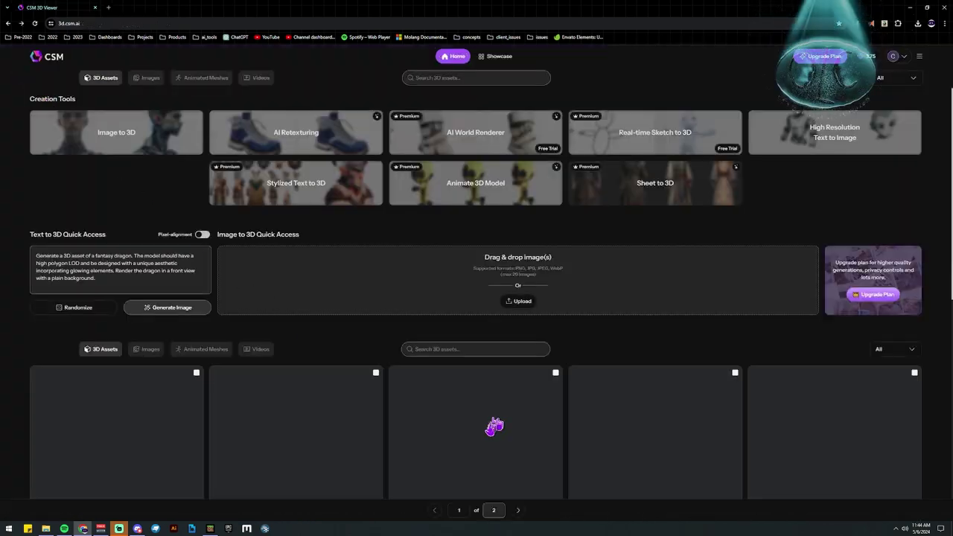
Browse the library of 3D assets and examine the thumbnails and rotating previews of the rocks, fruit trees, space station and fish.
scroll(522, 427, "down", 3)
scroll(522, 427, "down", 2)
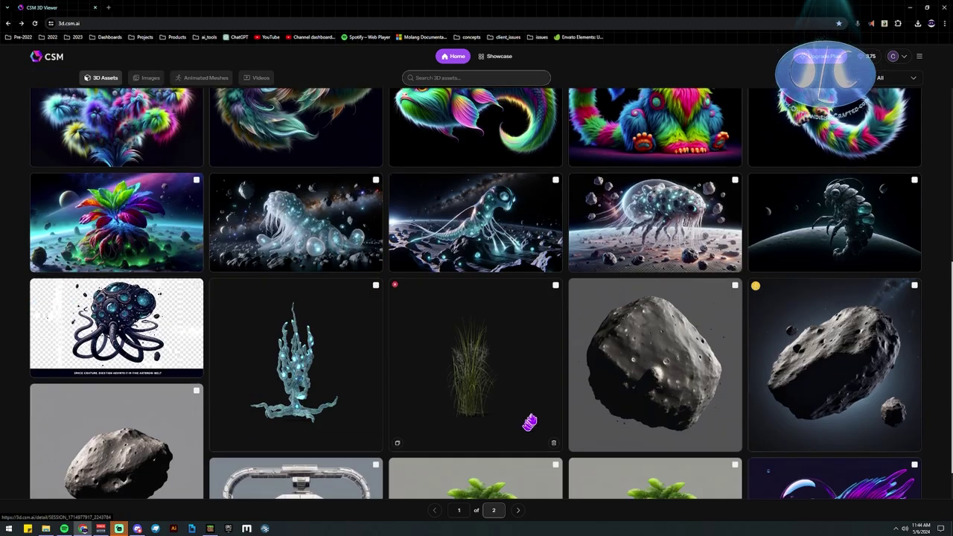
scroll(462, 413, "down", 2)
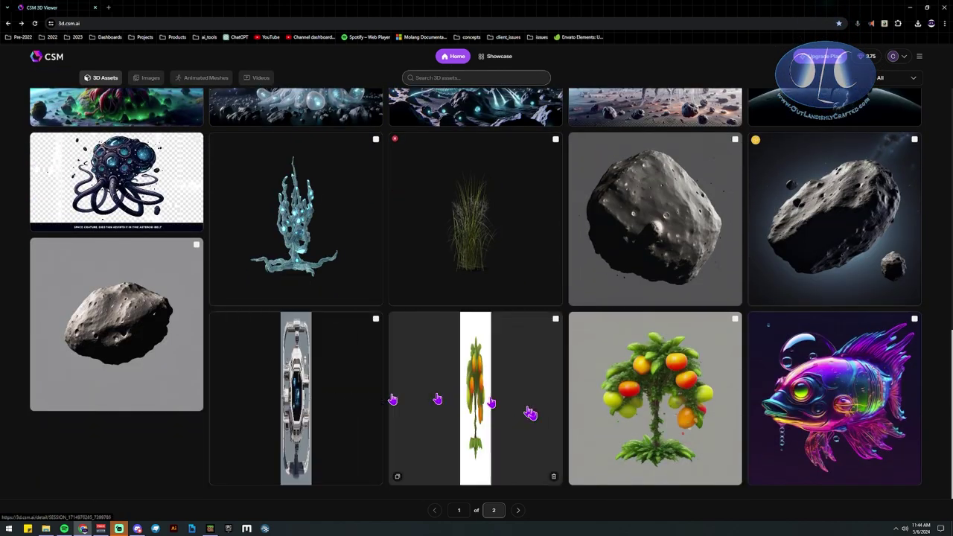
scroll(657, 408, "up", 4)
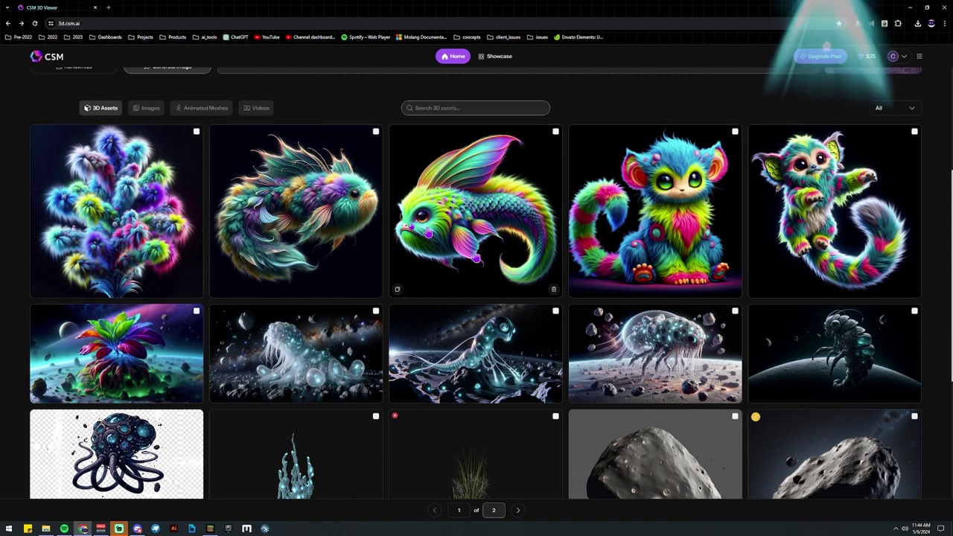
scroll(480, 326, "down", 3)
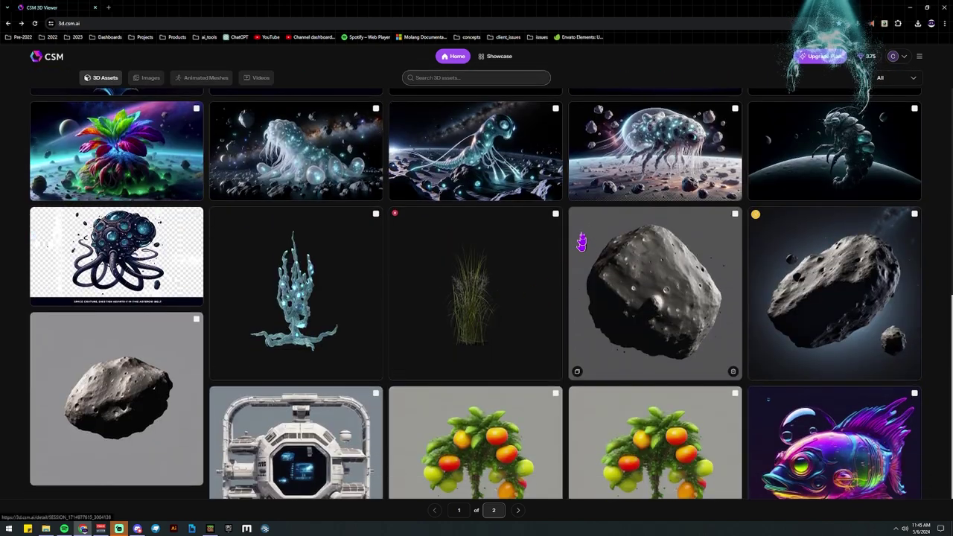
scroll(600, 231, "down", 1)
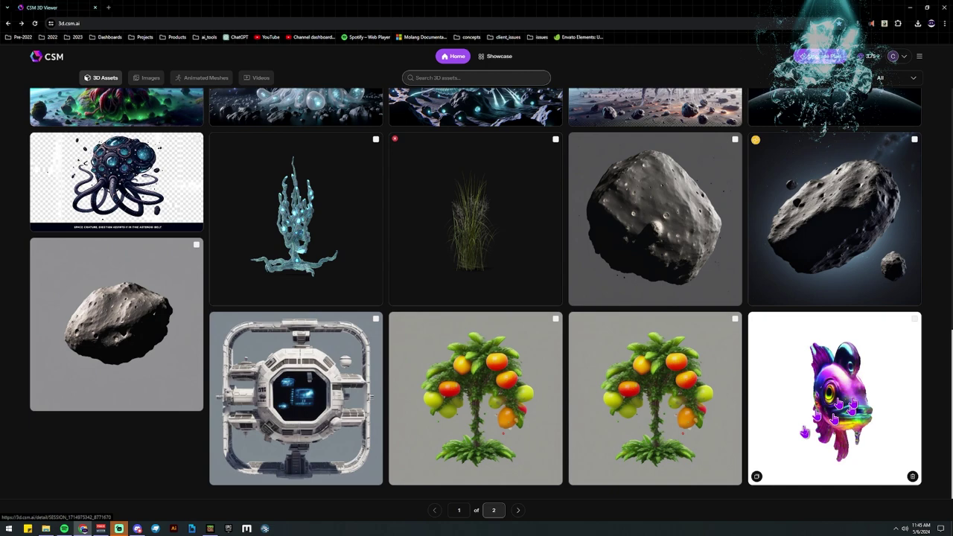
scroll(844, 413, "up", 5)
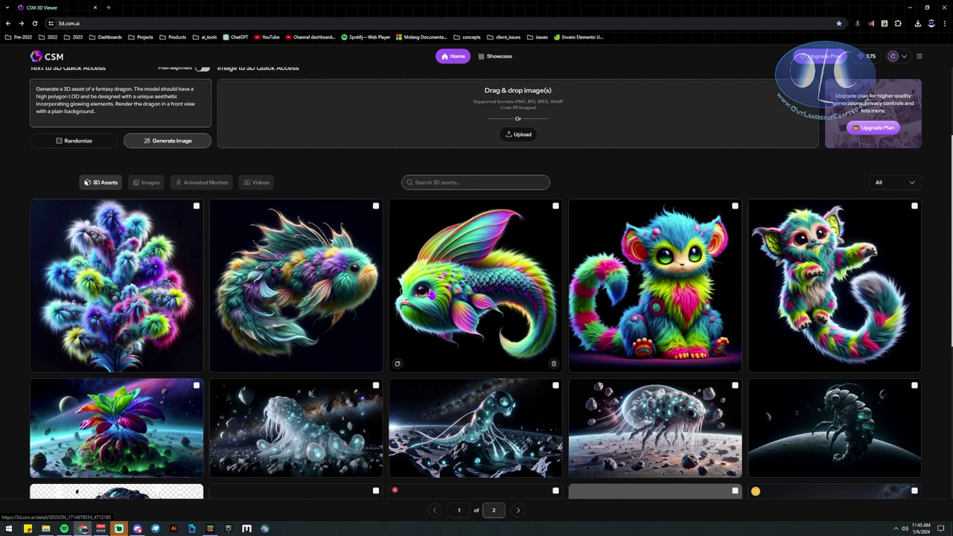
Browse the CSM library of 3D assets and examine the asteroids, fruit trees, space station, fish and furry creatures.
scroll(431, 294, "down", 2)
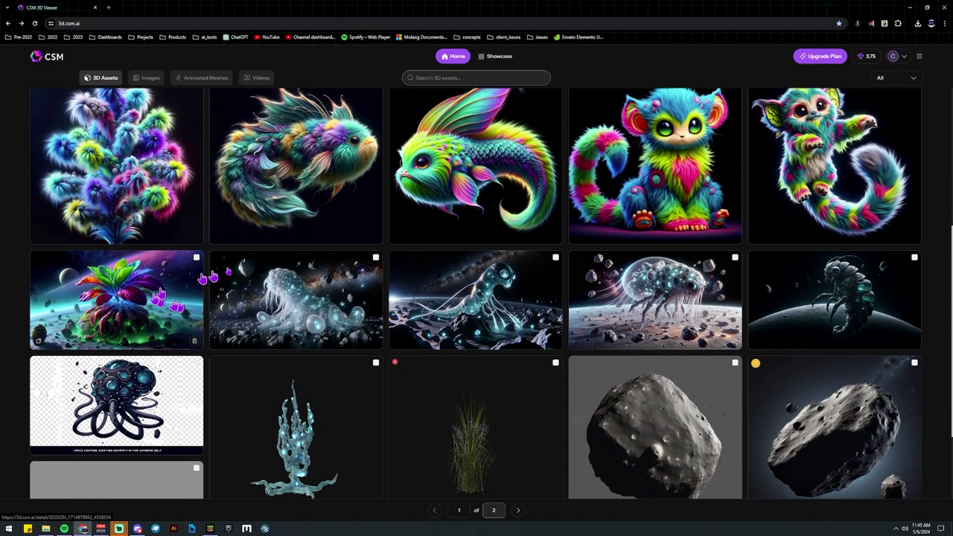
scroll(208, 283, "down", 2)
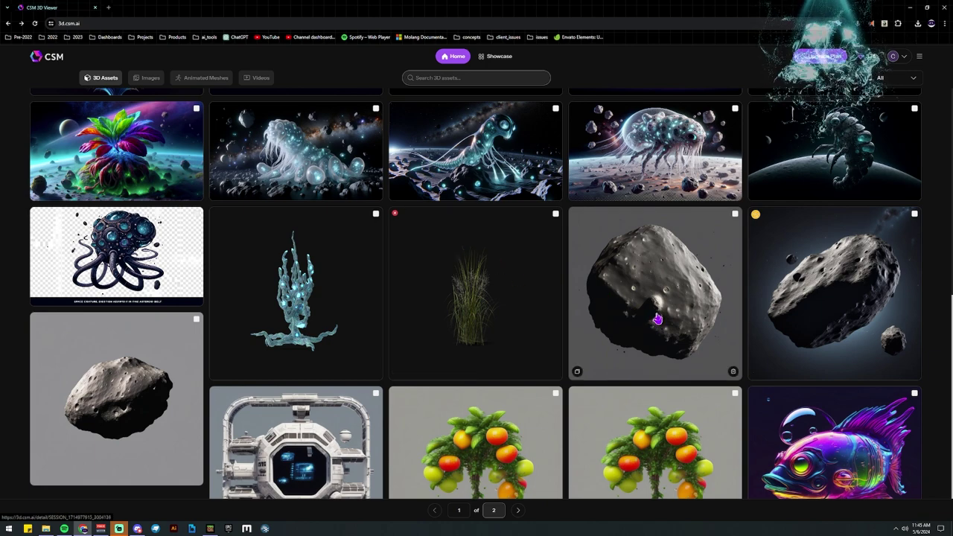
scroll(659, 319, "down", 1)
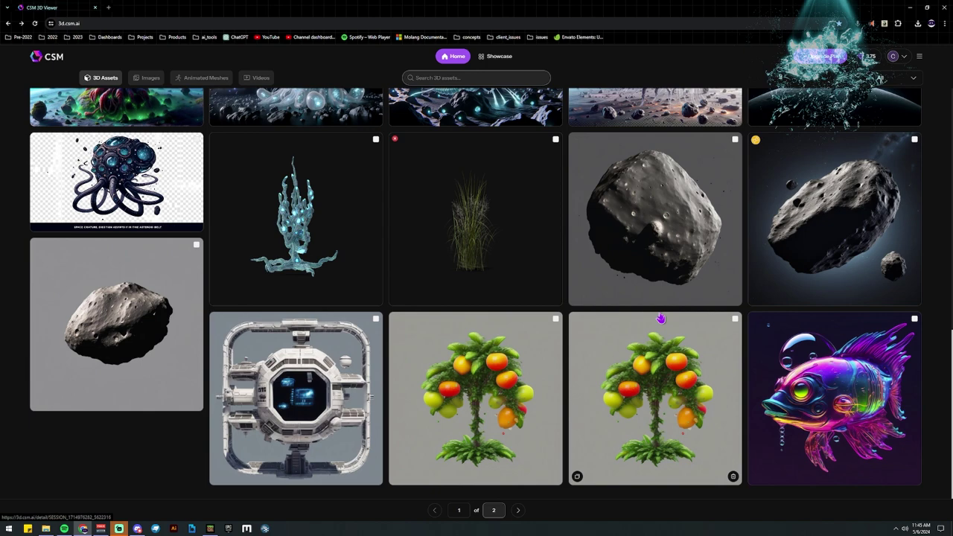
scroll(660, 319, "up", 5)
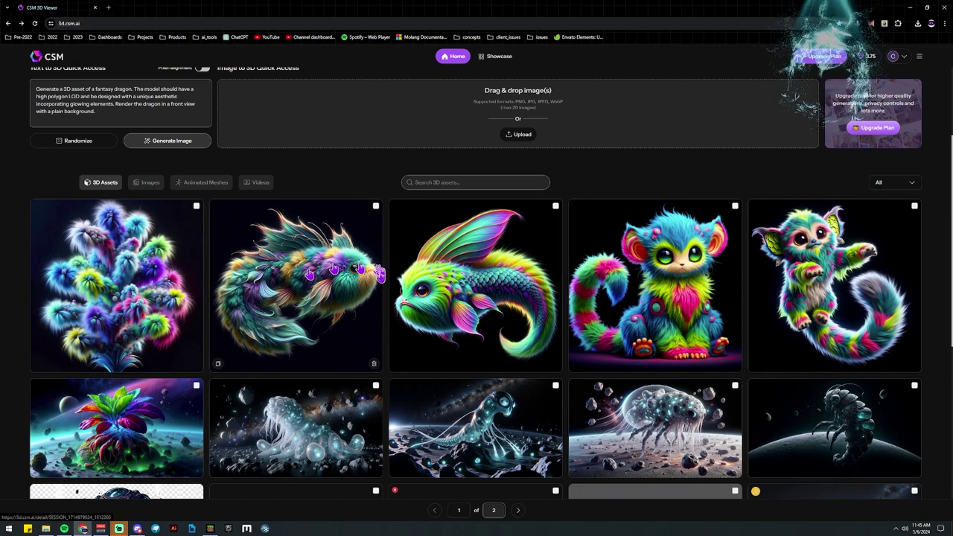
scroll(526, 293, "down", 4)
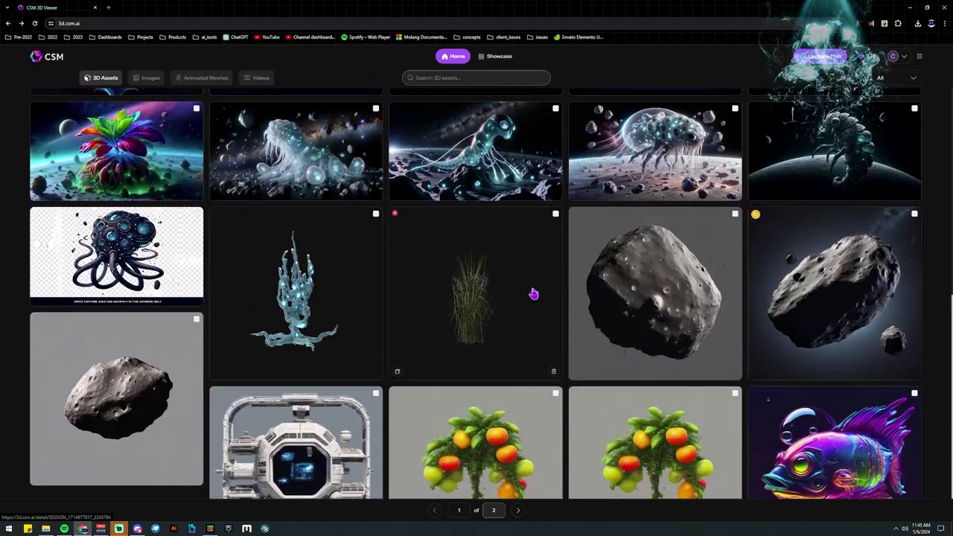
scroll(558, 289, "down", 1)
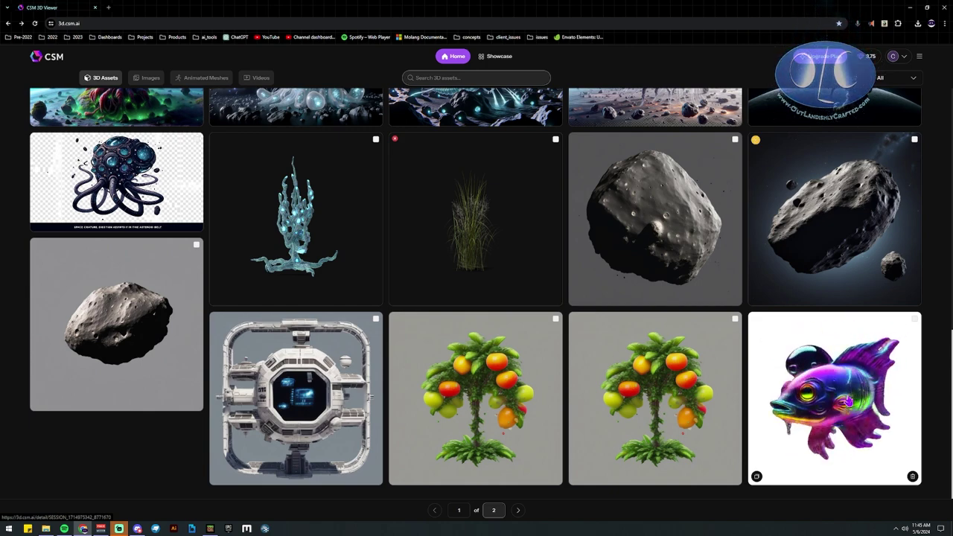
scroll(849, 402, "up", 5)
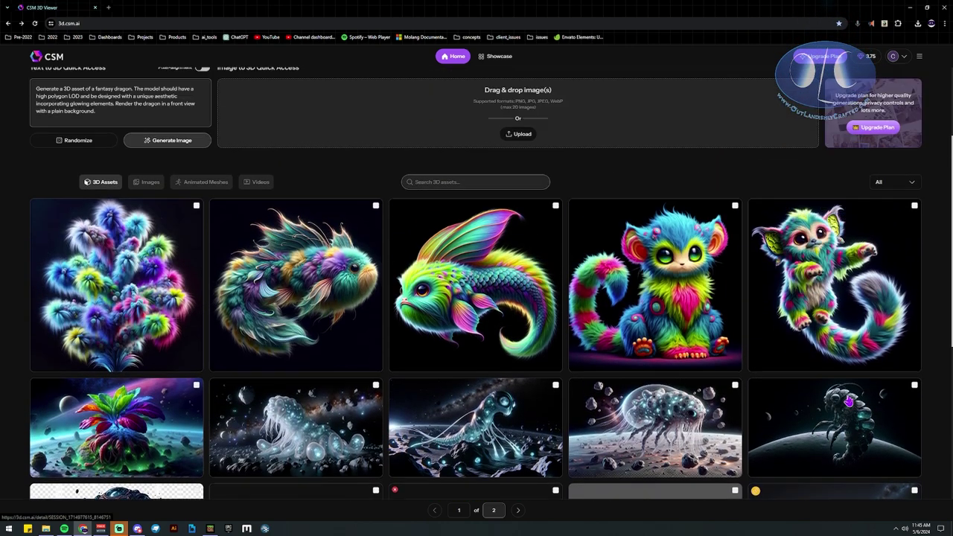
scroll(849, 402, "up", 2)
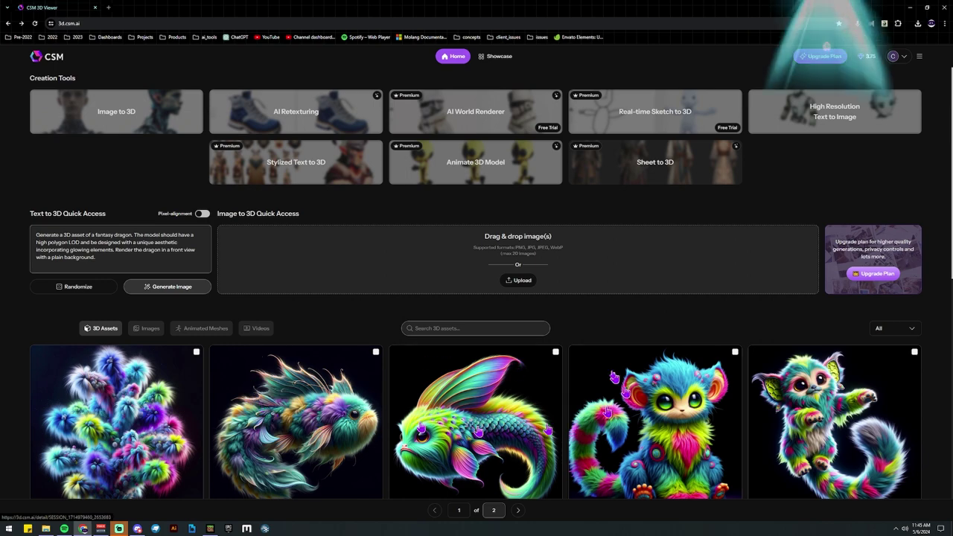
scroll(588, 387, "down", 2)
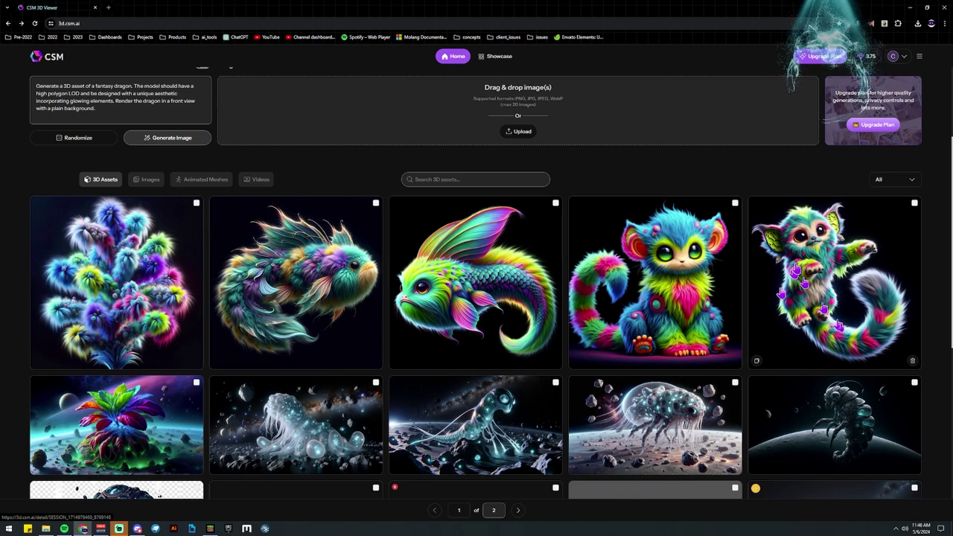
scroll(575, 361, "down", 3)
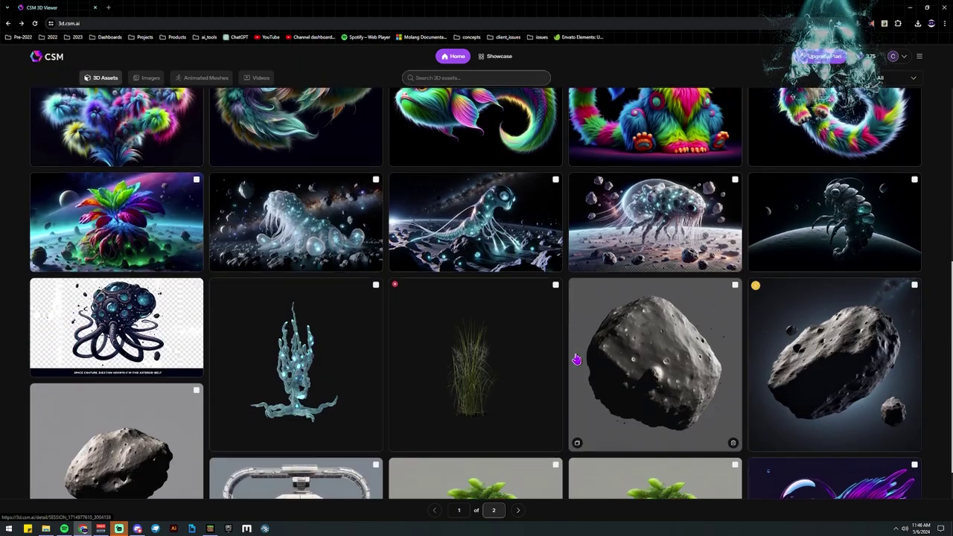
scroll(283, 387, "up", 2)
scroll(261, 279, "up", 2)
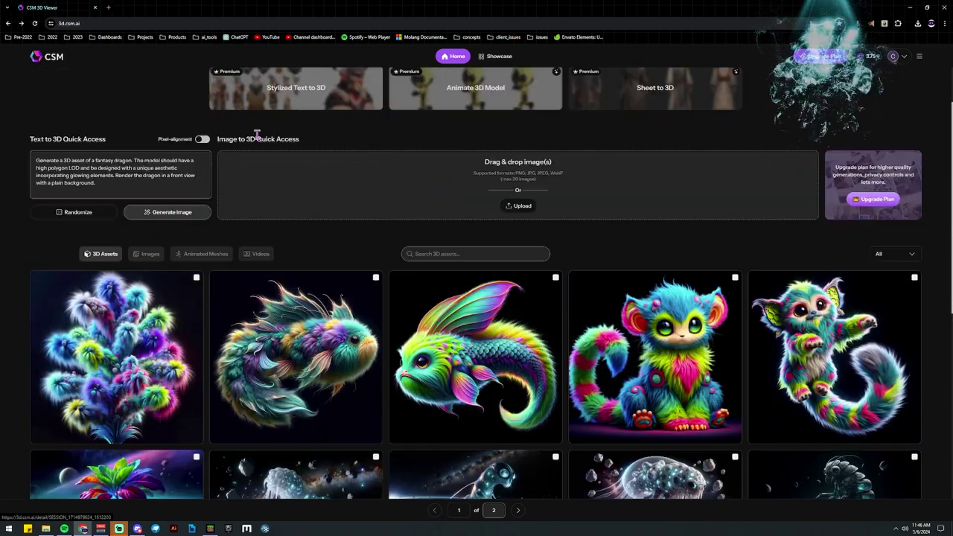
Open the bookmarked Meshy site and leave its Text to Voxel workspace for the Discover page.
left_click(207, 37)
scroll(261, 358, "down", 6)
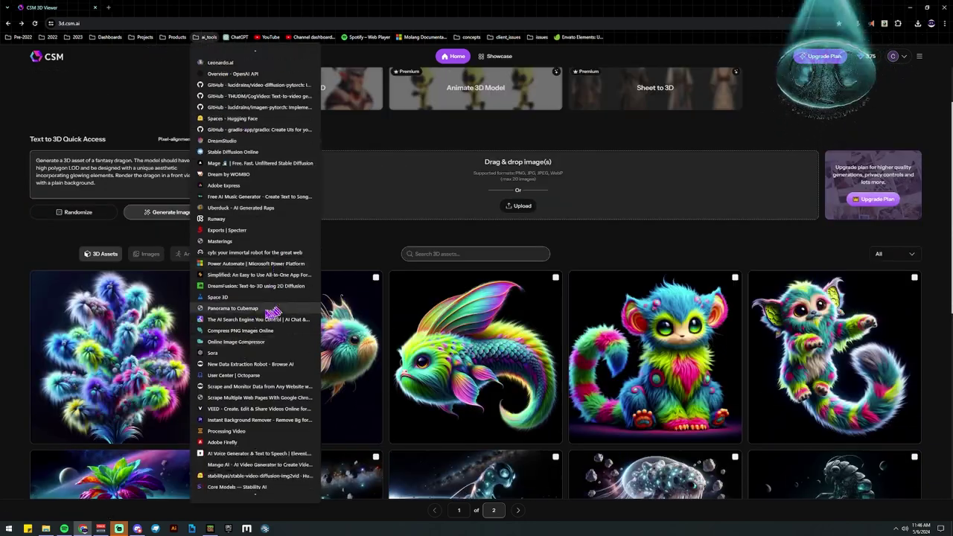
scroll(254, 450, "down", 1)
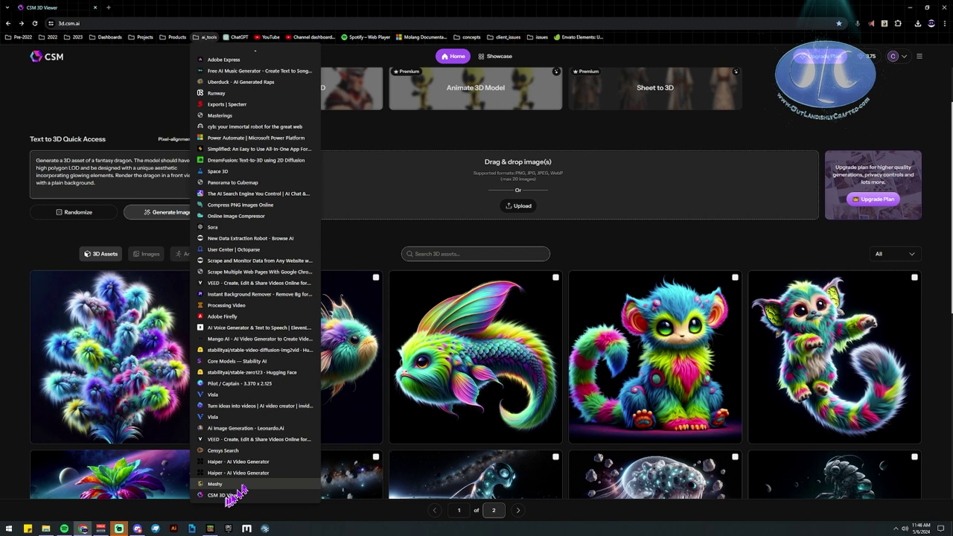
left_click(232, 484)
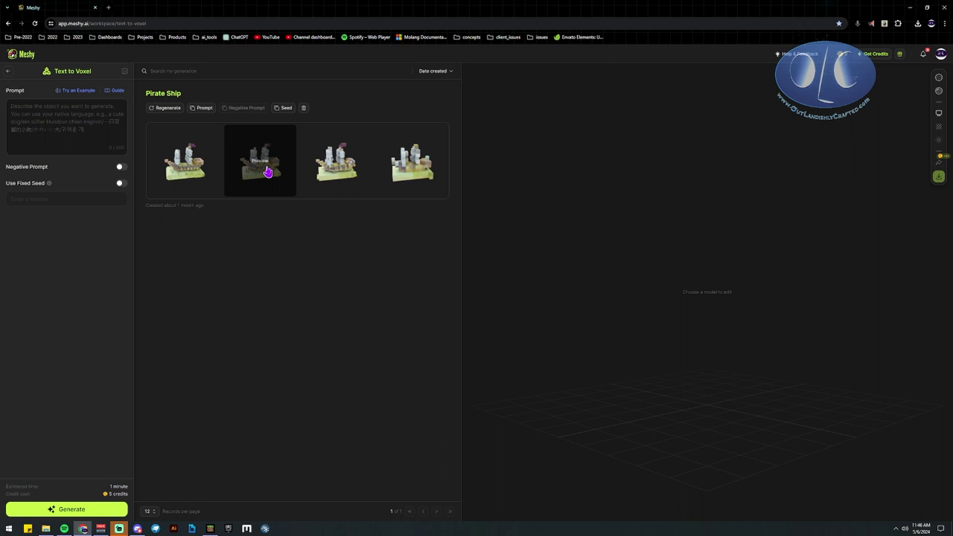
left_click(8, 72)
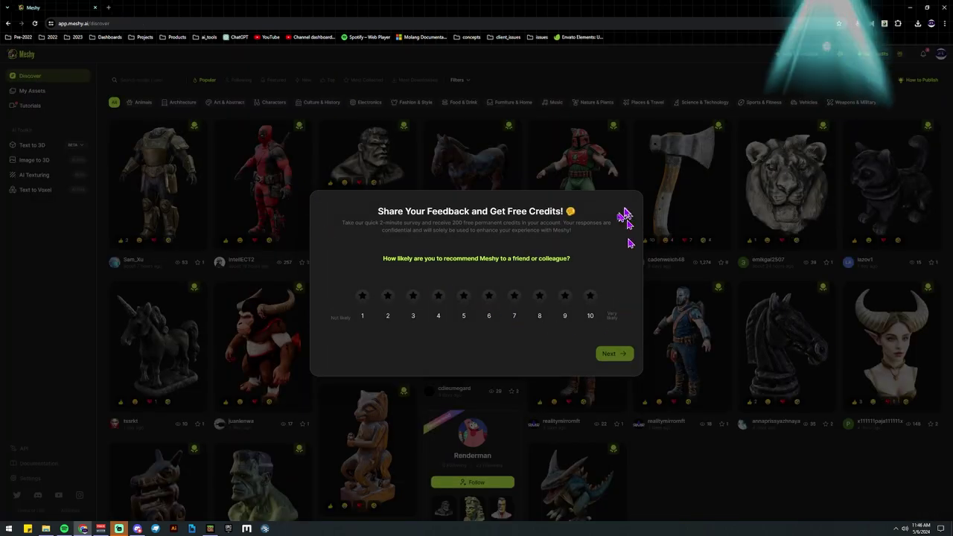
Rate the likelihood of recommending Meshy in the feedback survey and answer how losing access to it would feel.
left_click(593, 296)
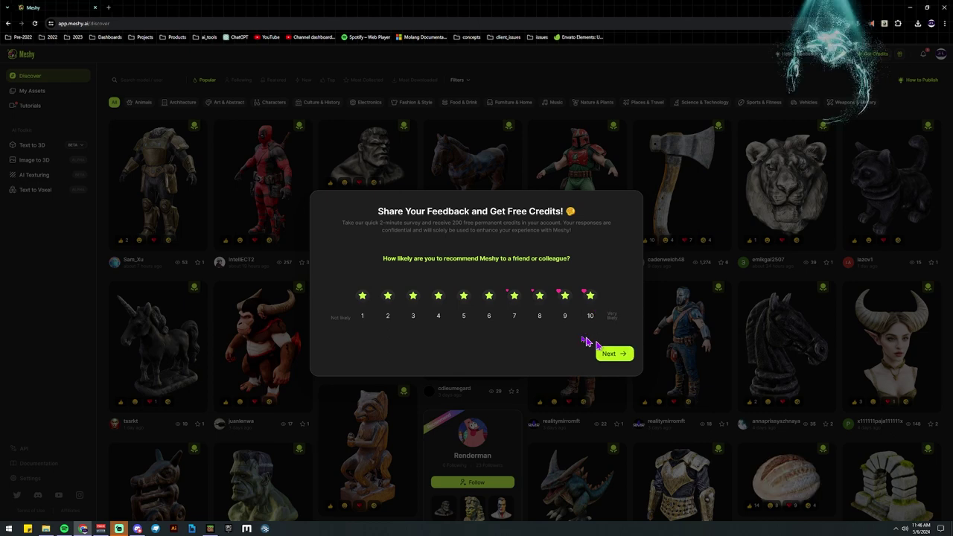
left_click(513, 298)
left_click(566, 300)
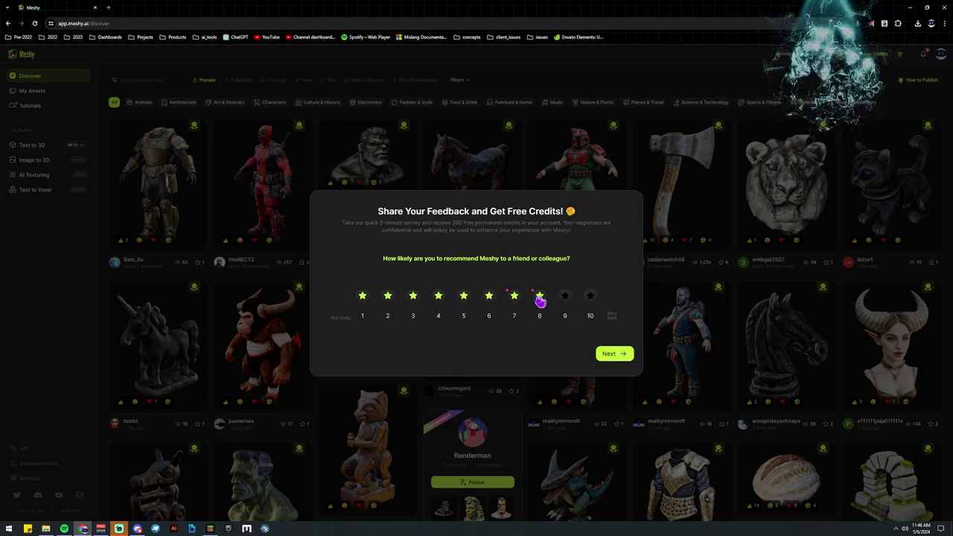
left_click(606, 355)
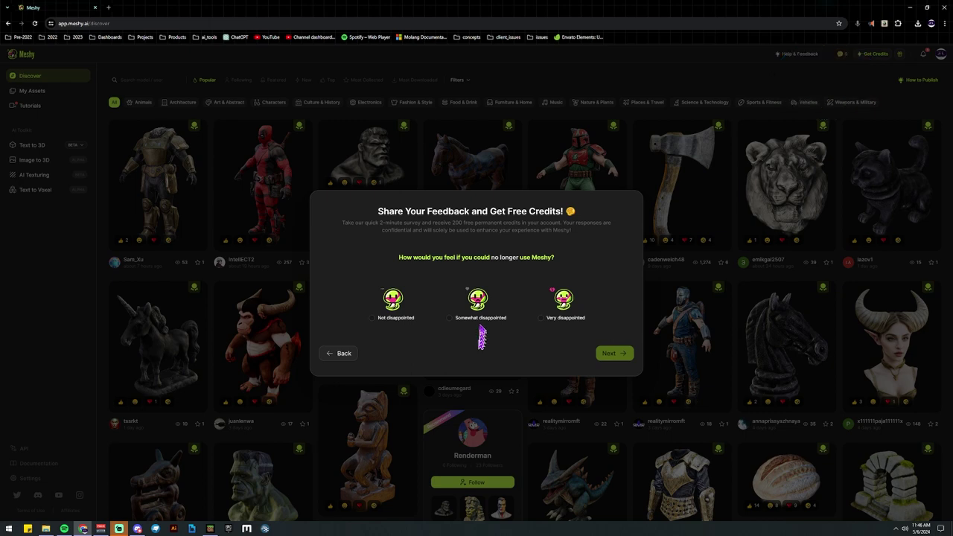
left_click(606, 354)
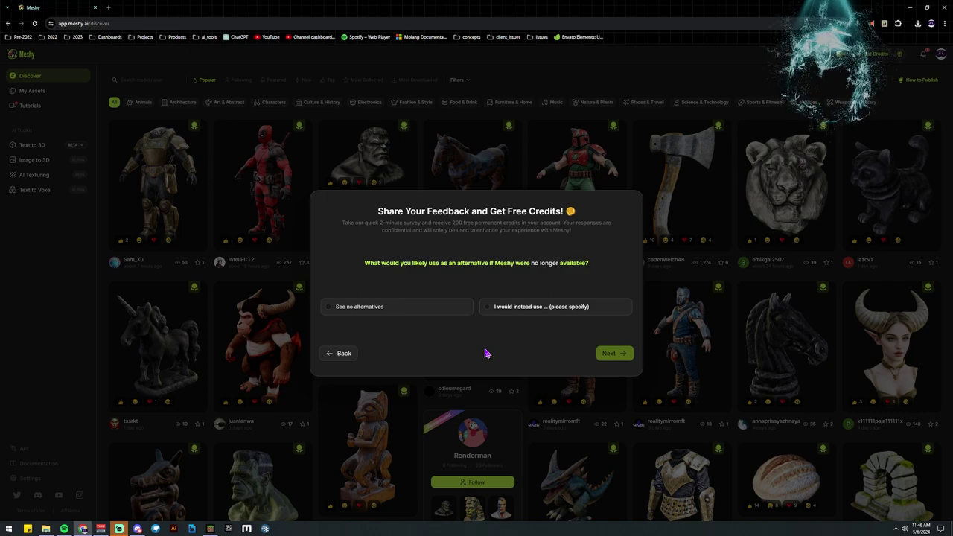
Answer the survey question about alternatives to Meshy with "See no alternatives" and continue.
left_click(537, 312)
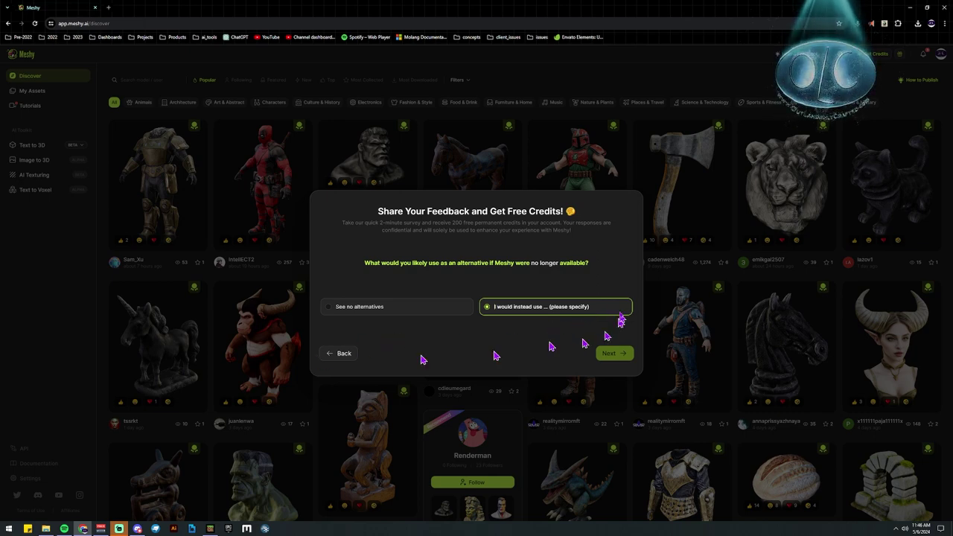
left_click(401, 311)
left_click(615, 354)
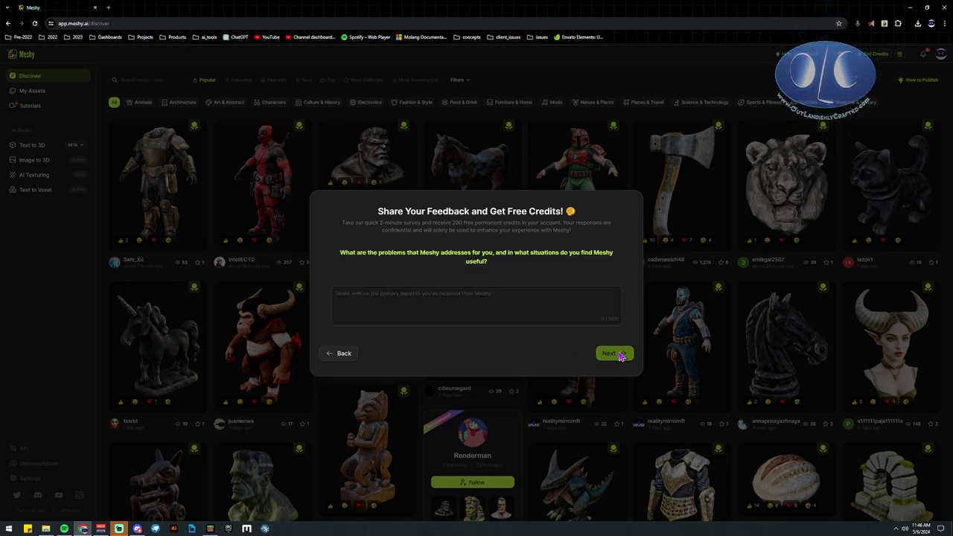
Answer the question on Meshy's usefulness with "dont force shit like this on your customers. I'm recording a video right now!" and continue.
left_click(565, 312)
type("cording a video right now!")
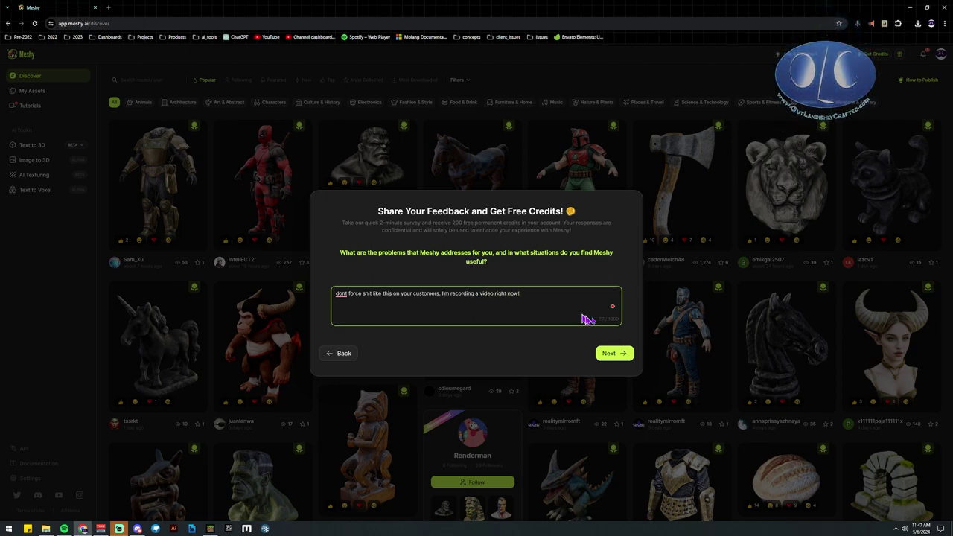
left_click(614, 353)
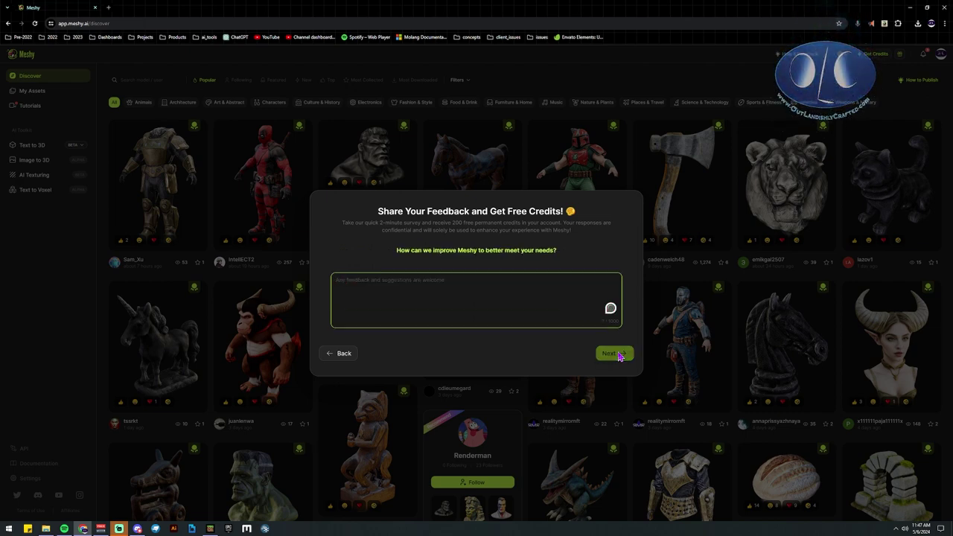
Answer the question on improving Meshy with "STOP IT!", submit the survey and close it.
type("STOP IT!")
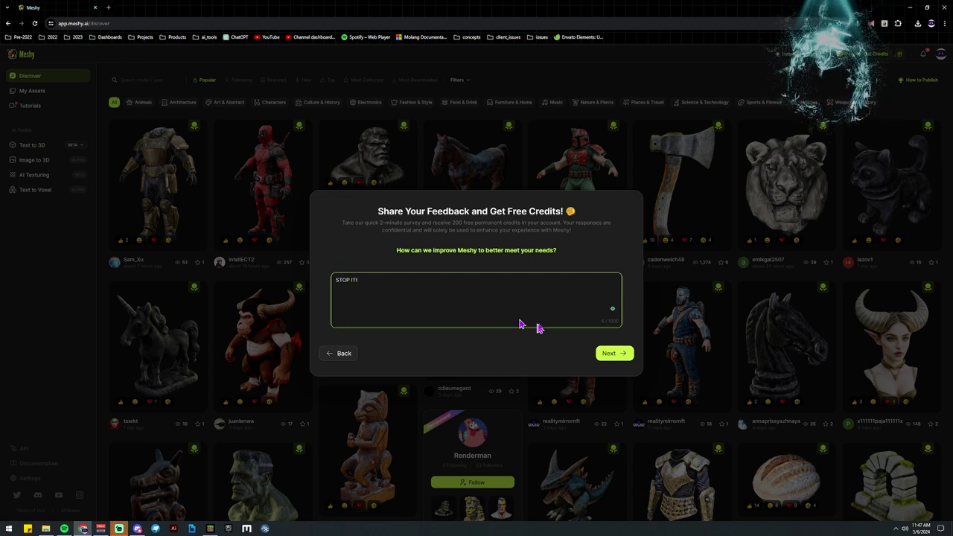
left_click(613, 354)
left_click(475, 344)
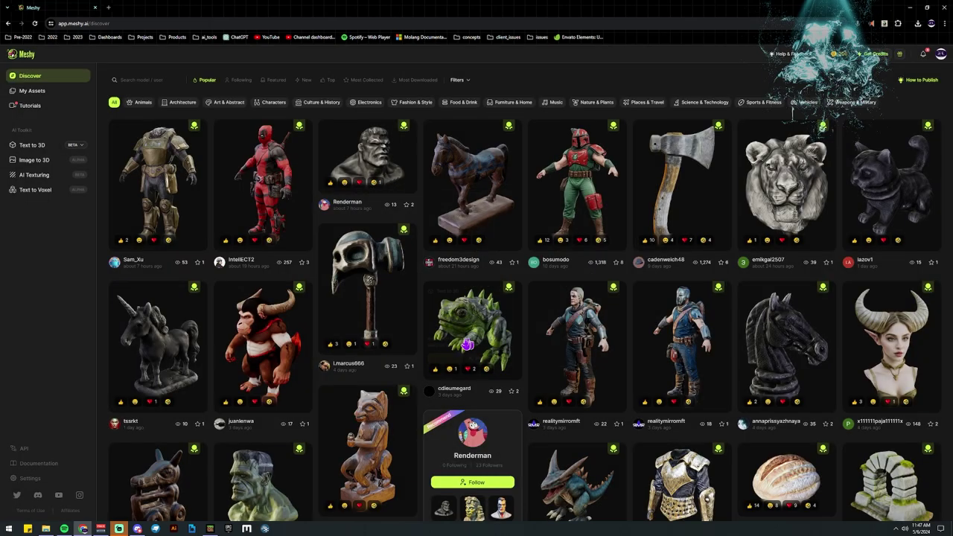
Open the first low-poly jellyfish in the Meshy assets, inspect it from another angle, and return to the generated models.
mouse_move(191, 307)
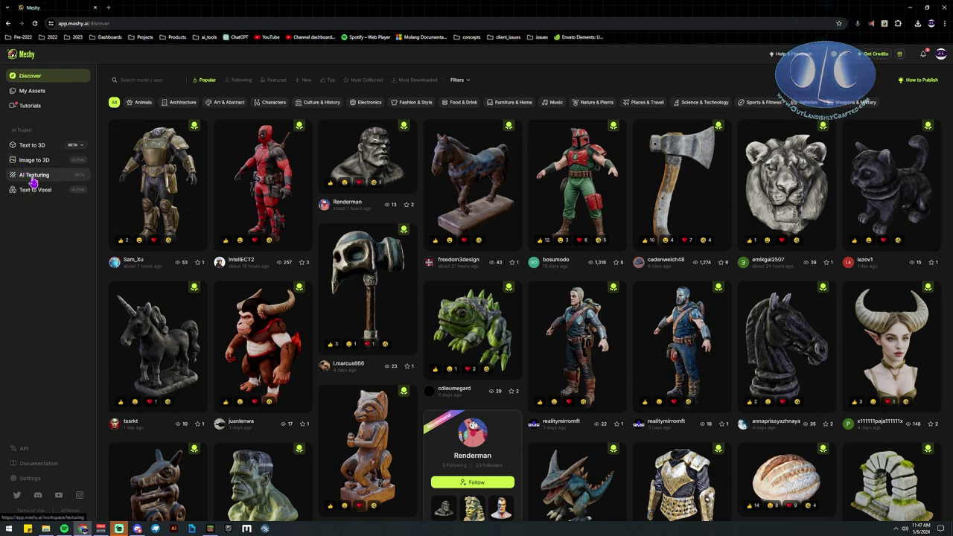
left_click(32, 90)
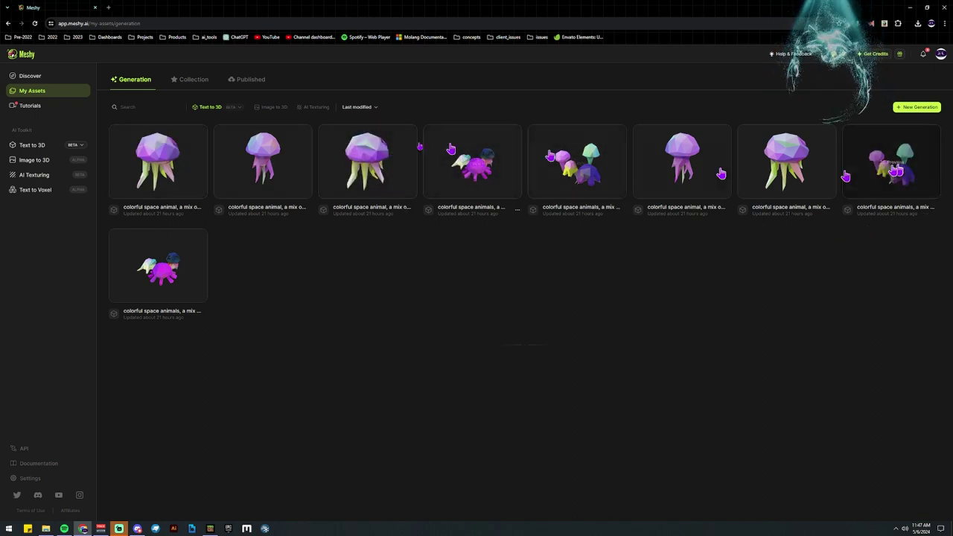
left_click(160, 163)
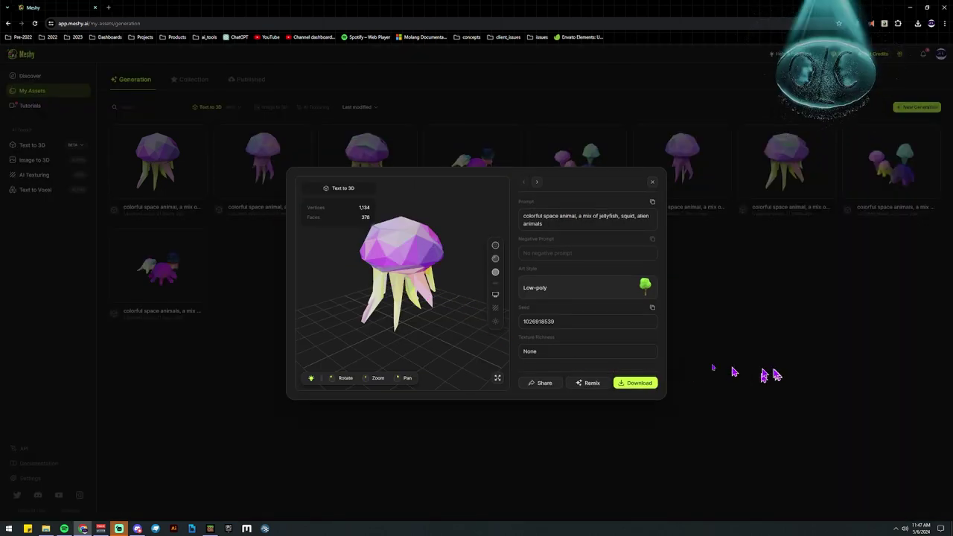
left_click_drag(388, 303, 477, 297)
left_click(747, 340)
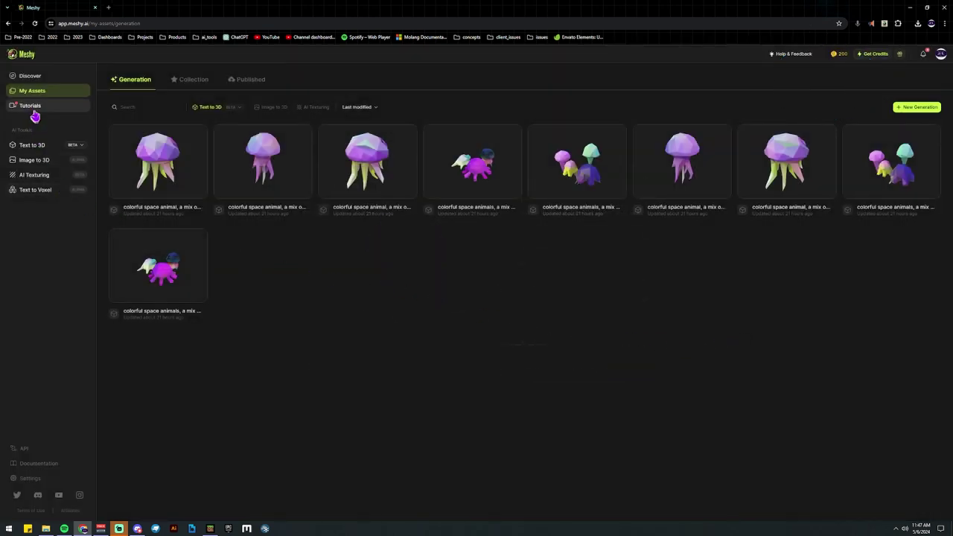
left_click(251, 89)
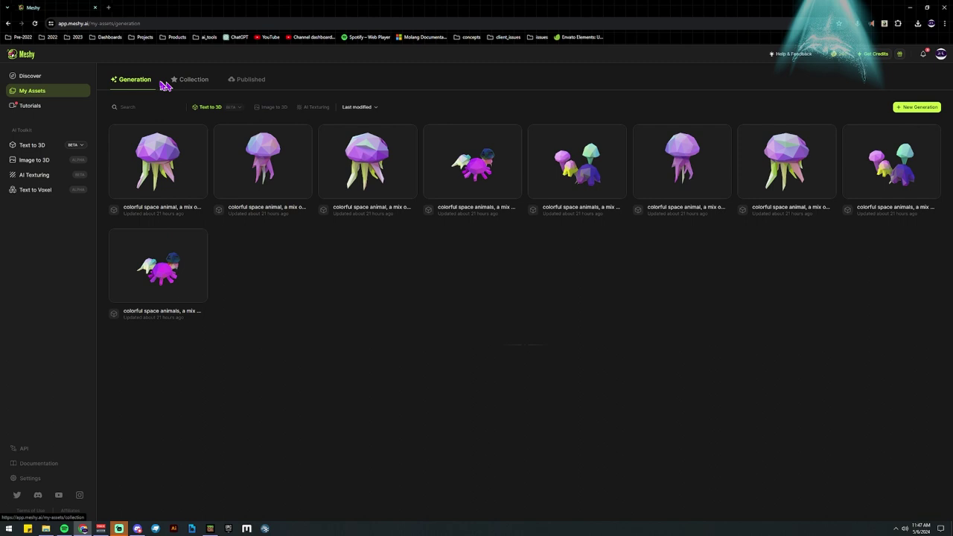
left_click(133, 82)
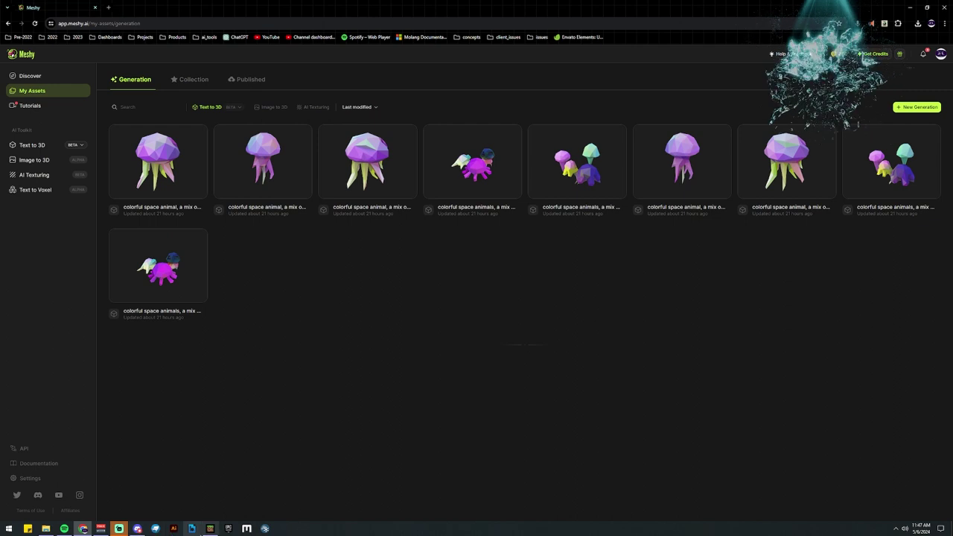
Switch to Minecraft, resume the game to view the jellyfish creature among the floating blocks, and return to Meshy.
left_click(210, 529)
left_click(292, 203)
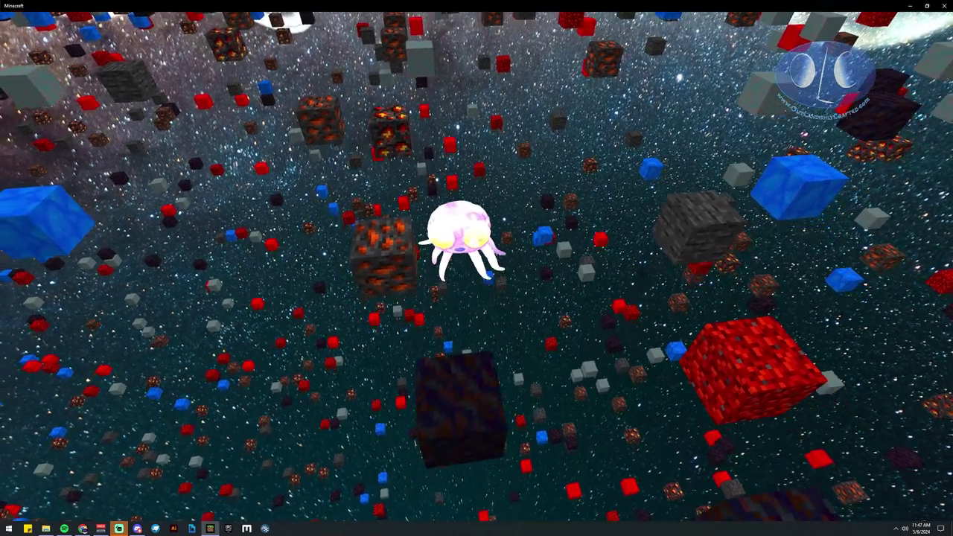
key("super")
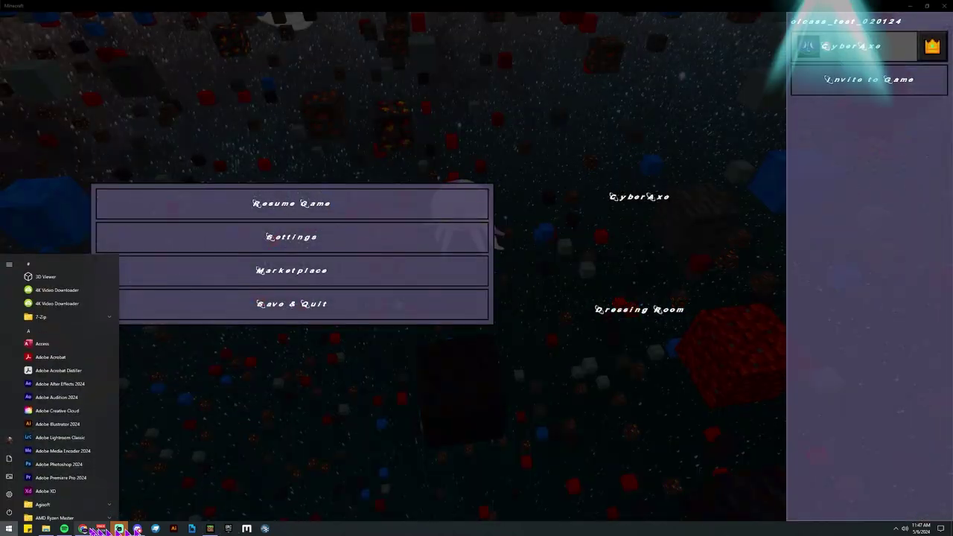
left_click(82, 529)
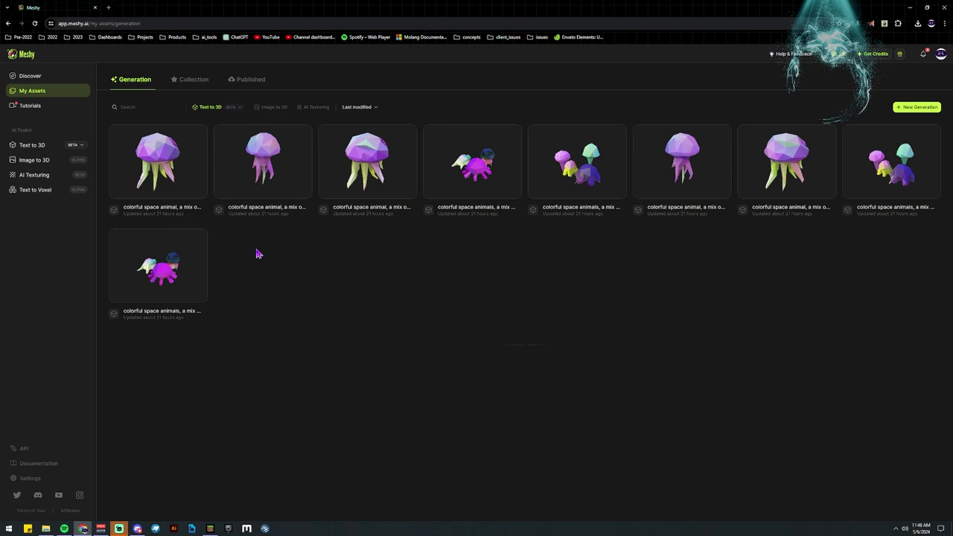
Preview the second low-poly jellyfish in the generated assets and close the preview.
left_click(259, 166)
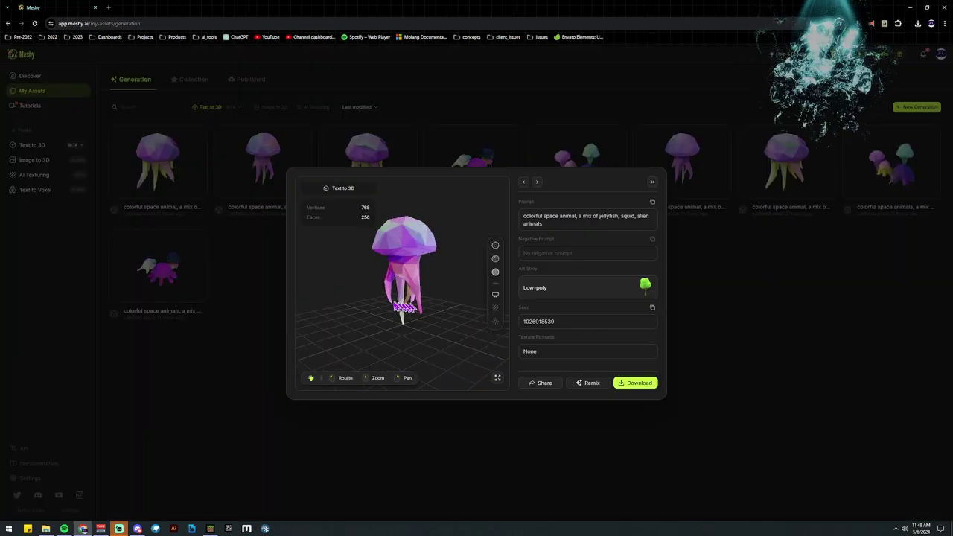
left_click(732, 324)
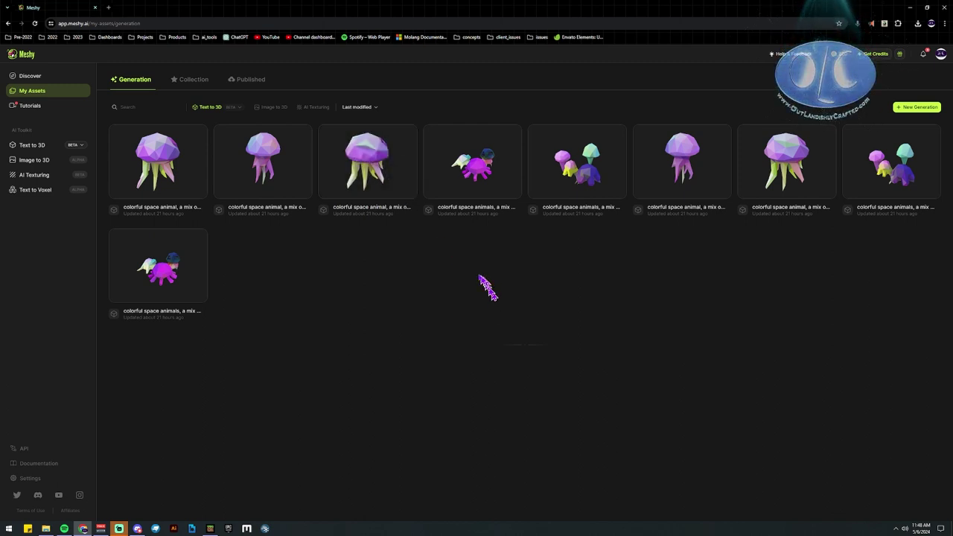
Open the red-haired astronaut bust in the Image to 3D workspace and rotate it to inspect the face.
left_click(35, 160)
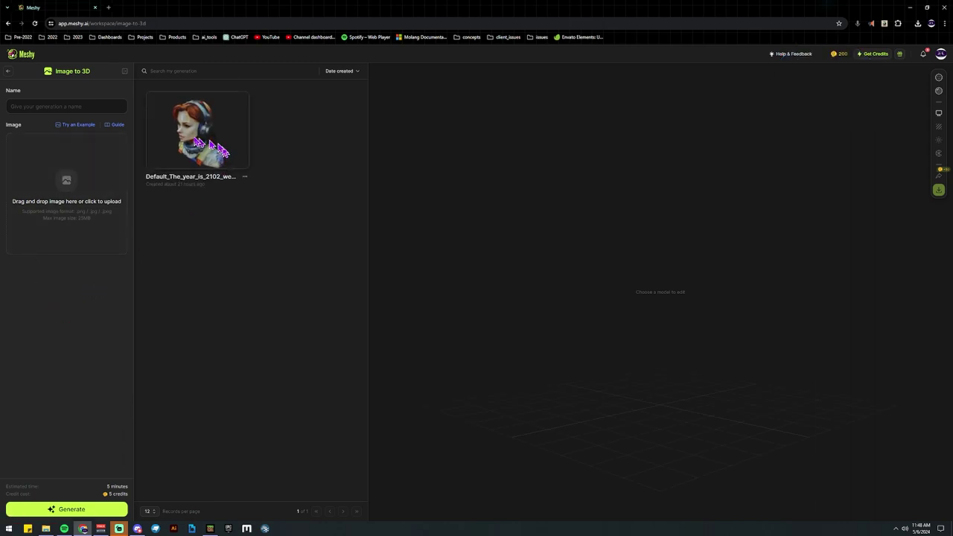
left_click_drag(524, 378, 544, 381)
left_click_drag(601, 381, 685, 407)
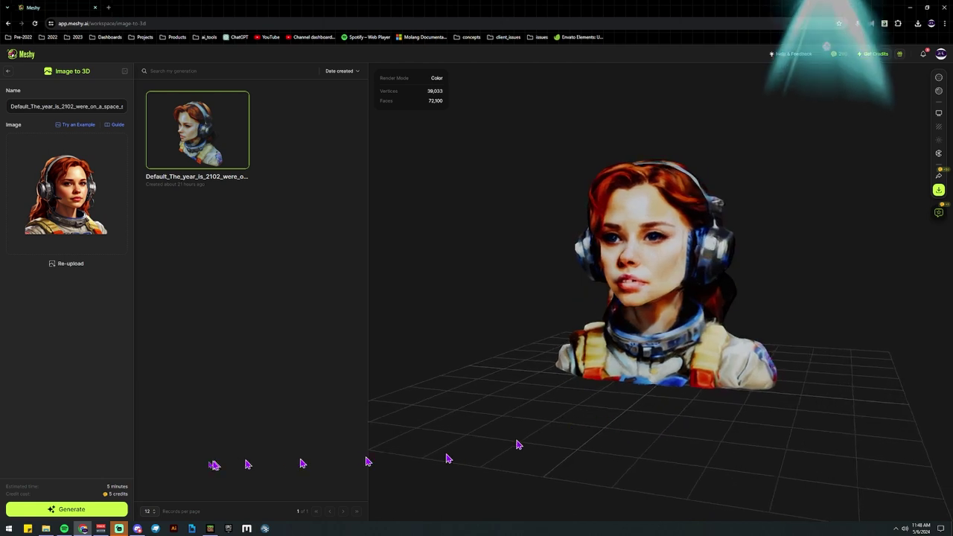
Switch to Minecraft, resume the game and fly through the space world past the planets toward a space station.
left_click(209, 527)
left_click(291, 203)
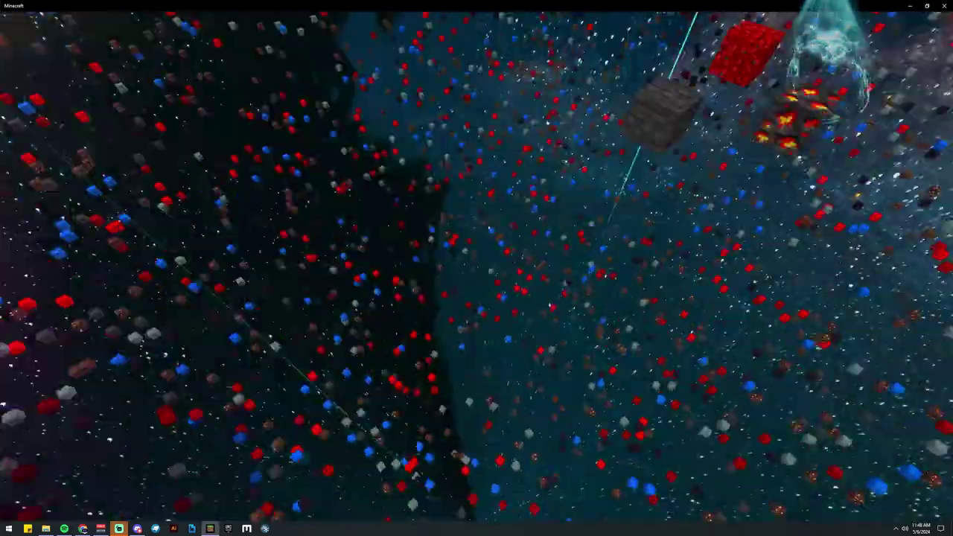
key("w")
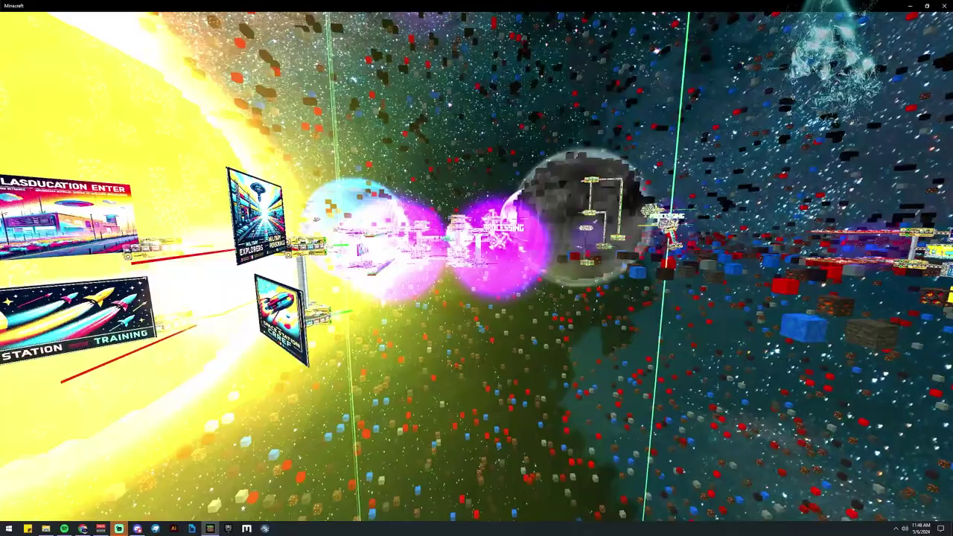
key("w")
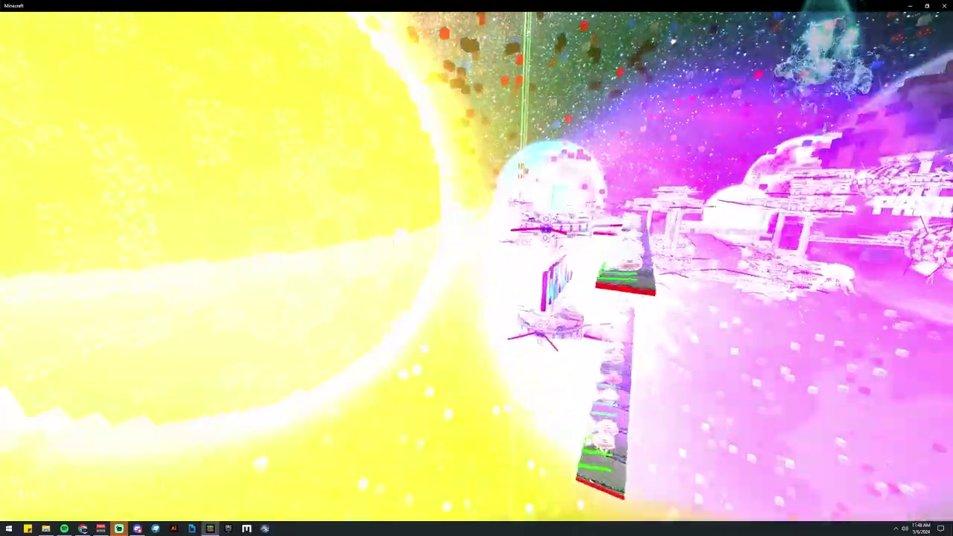
key("w")
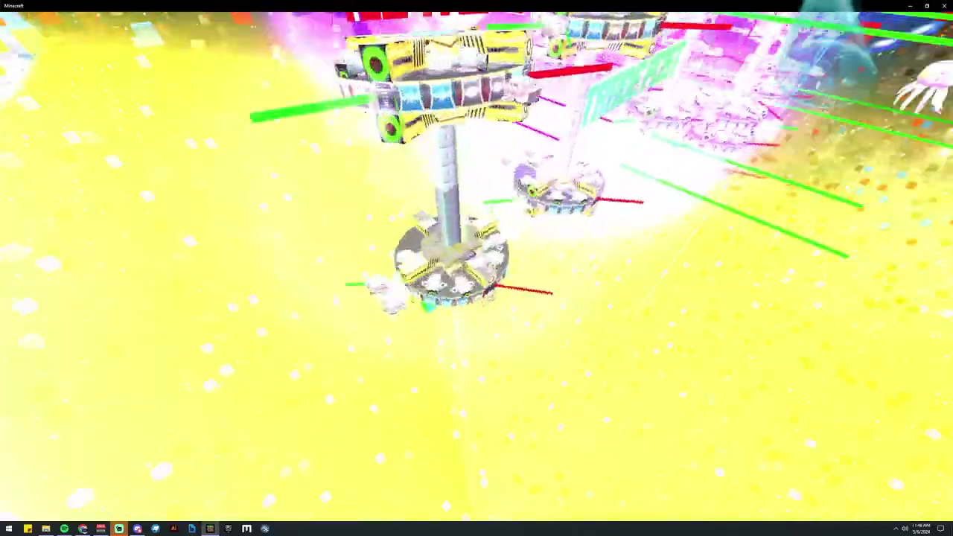
Show the cockpit HUD, enter the space station and travel to its bridge.
key("F1")
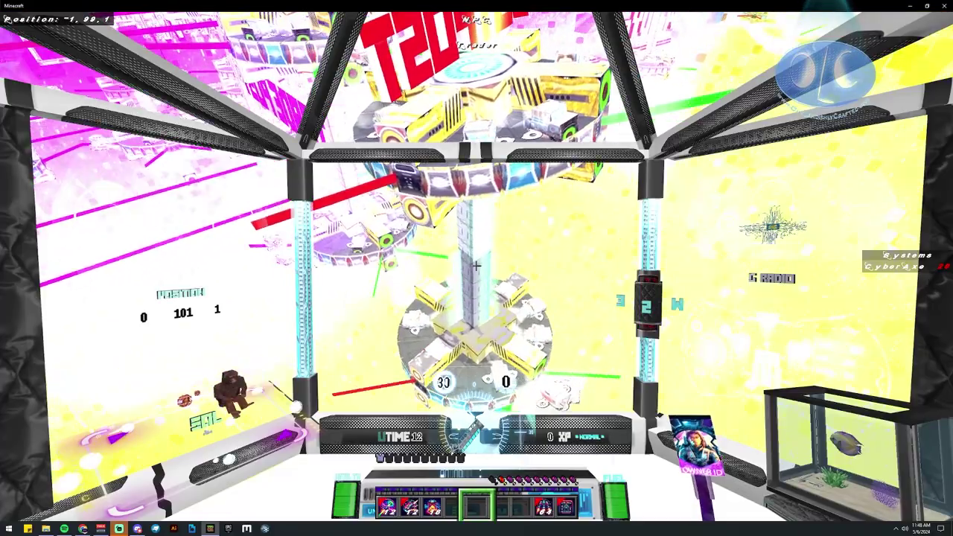
right_click(476, 266)
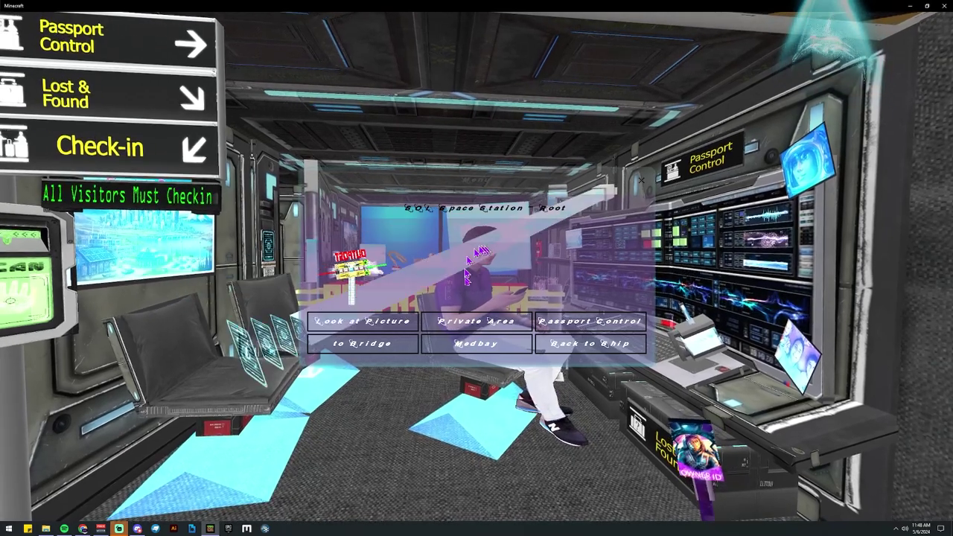
left_click(362, 343)
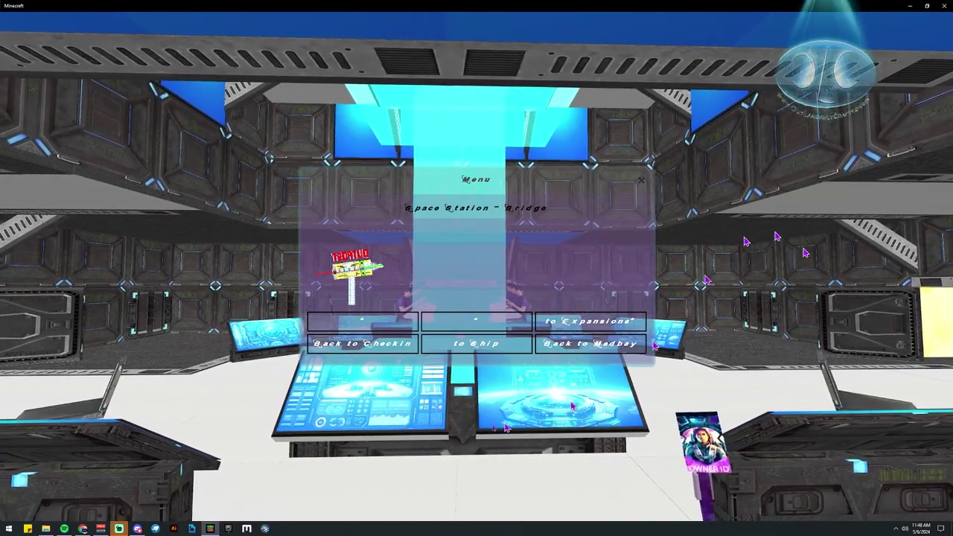
Switch back to Meshy and examine the astronaut bust close up and from several angles against its source image.
left_click(82, 529)
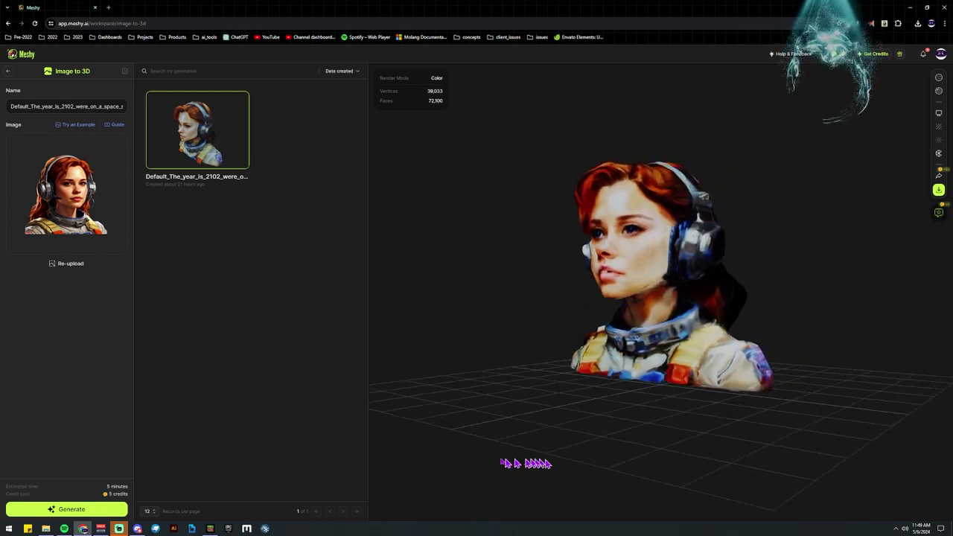
left_click_drag(493, 454, 518, 460)
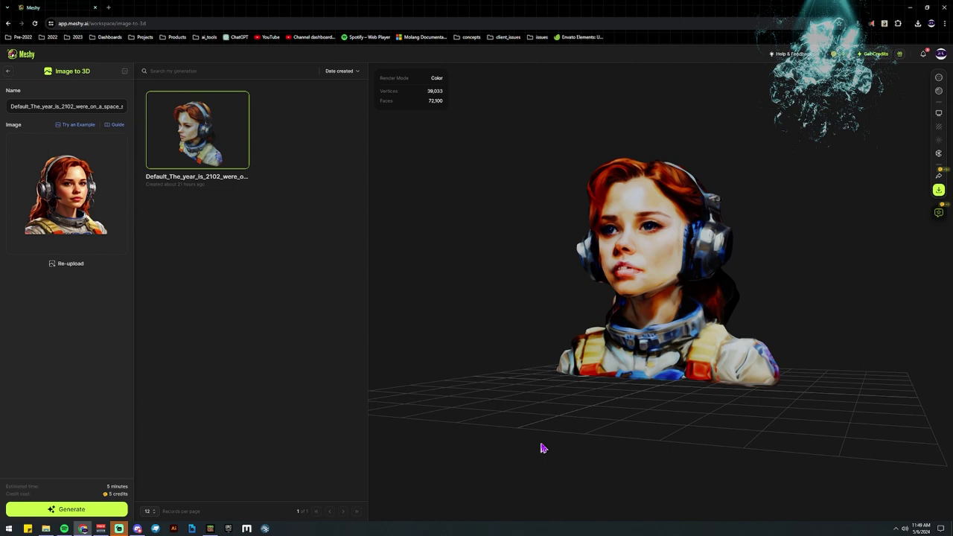
left_click_drag(542, 443, 588, 436)
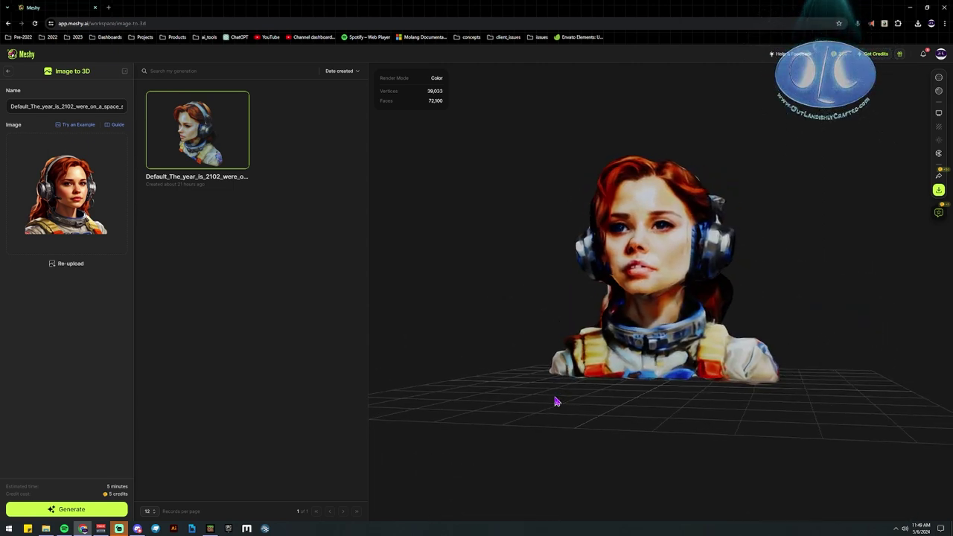
scroll(560, 350, "up", 5)
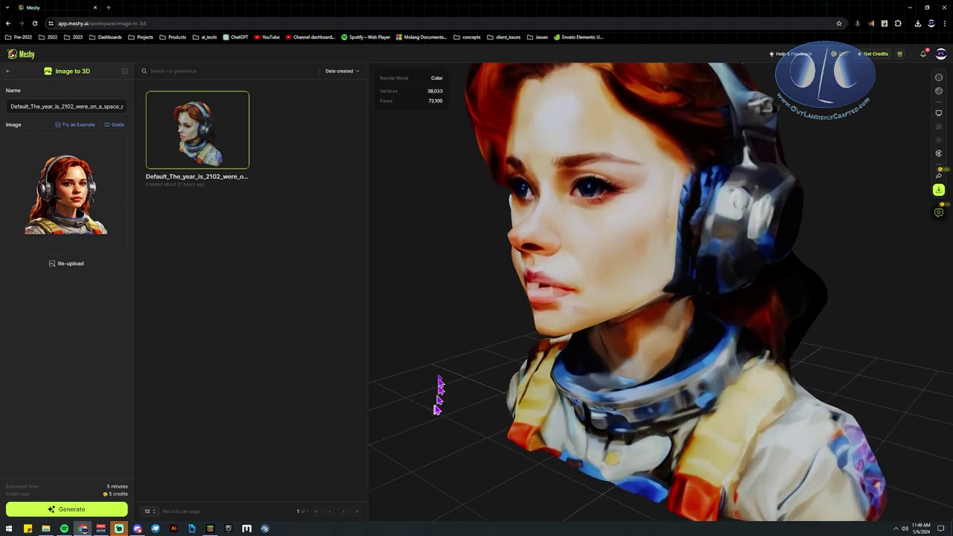
left_click_drag(439, 396, 492, 365)
scroll(492, 363, "down", 4)
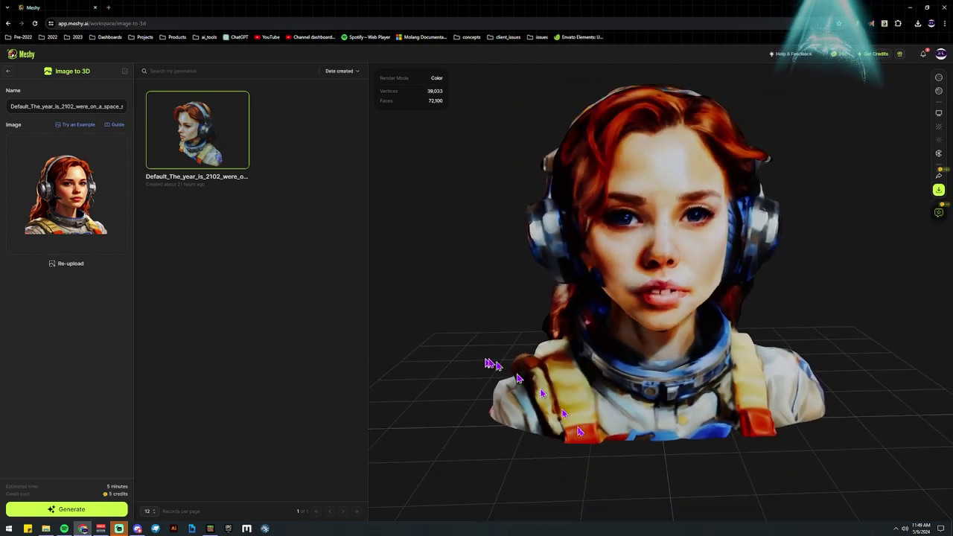
left_click_drag(646, 477, 600, 476)
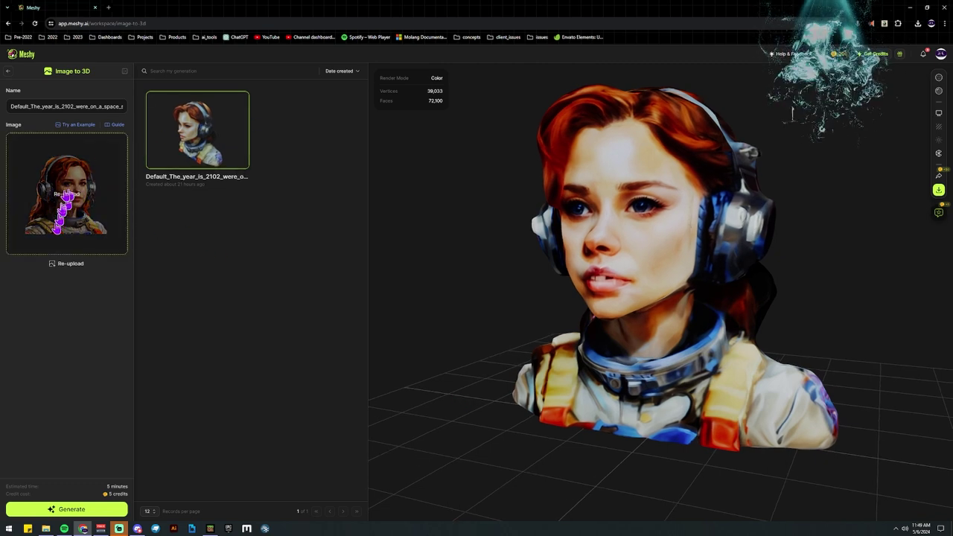
left_click_drag(387, 301, 458, 299)
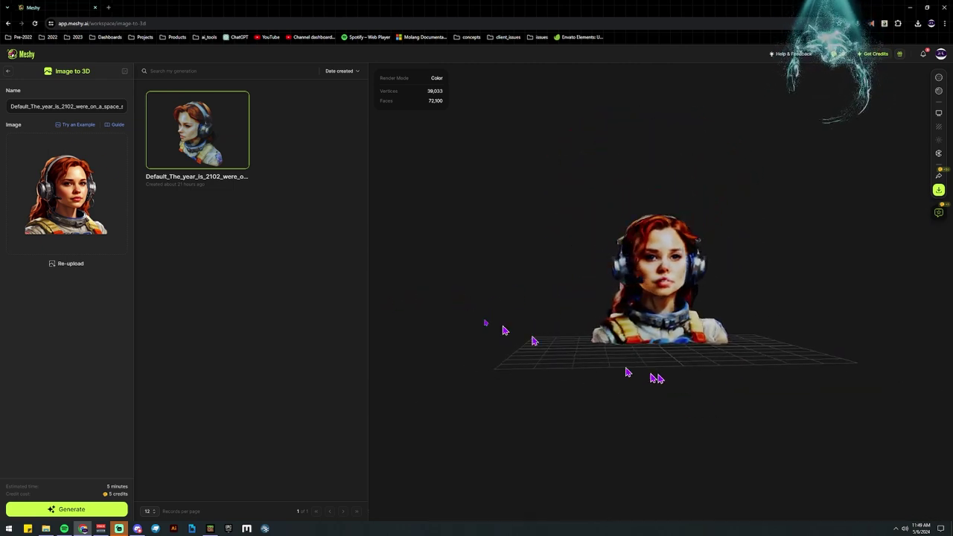
Leave the Image to 3D workspace and reopen the generated models in My Assets.
left_click(10, 72)
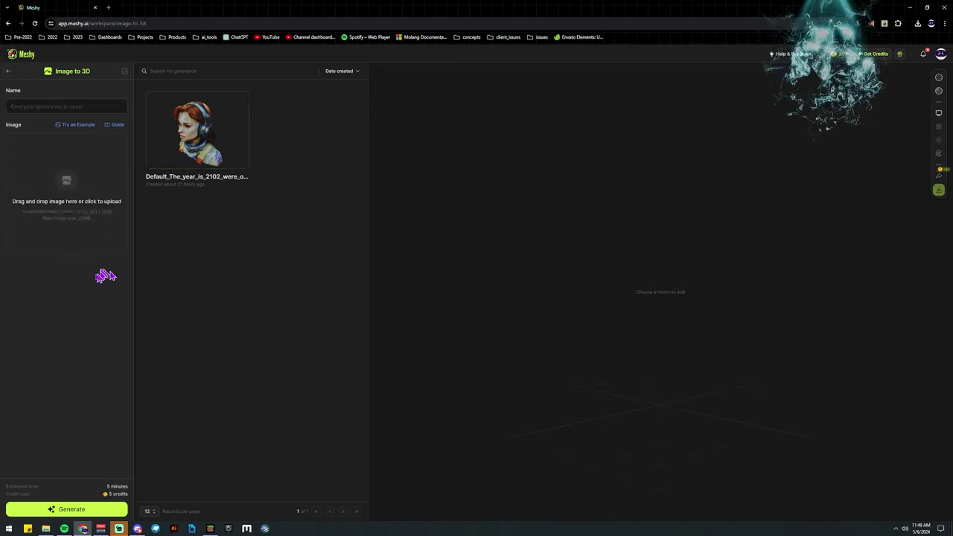
left_click(8, 71)
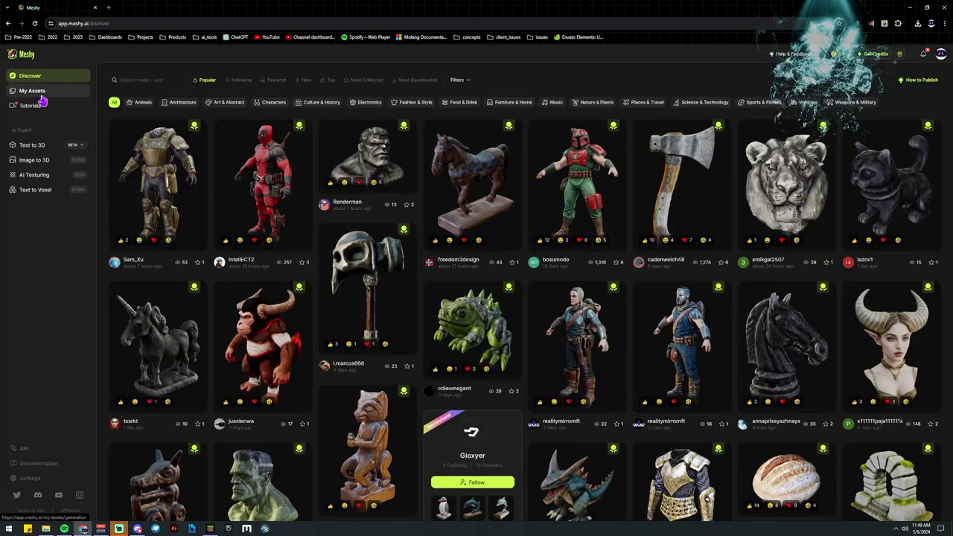
left_click(41, 97)
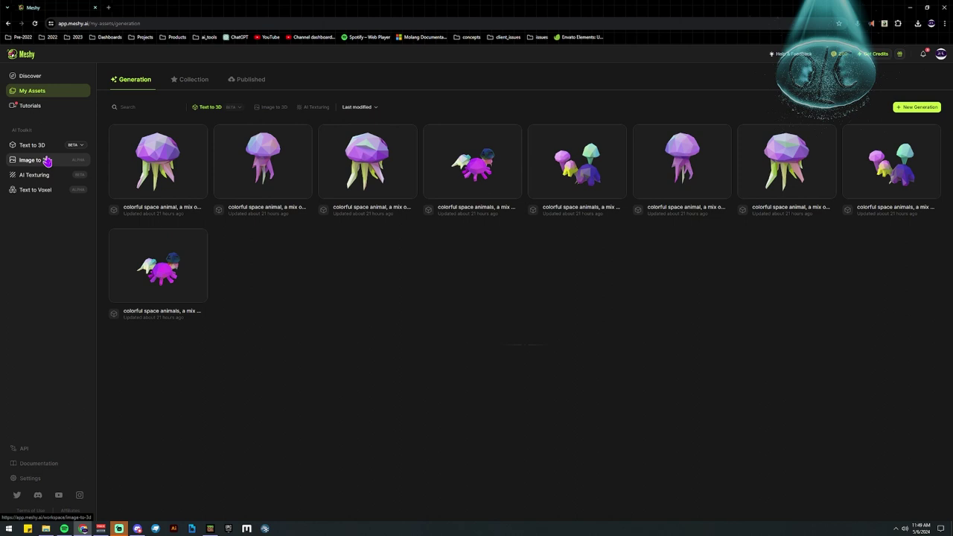
mouse_move(247, 157)
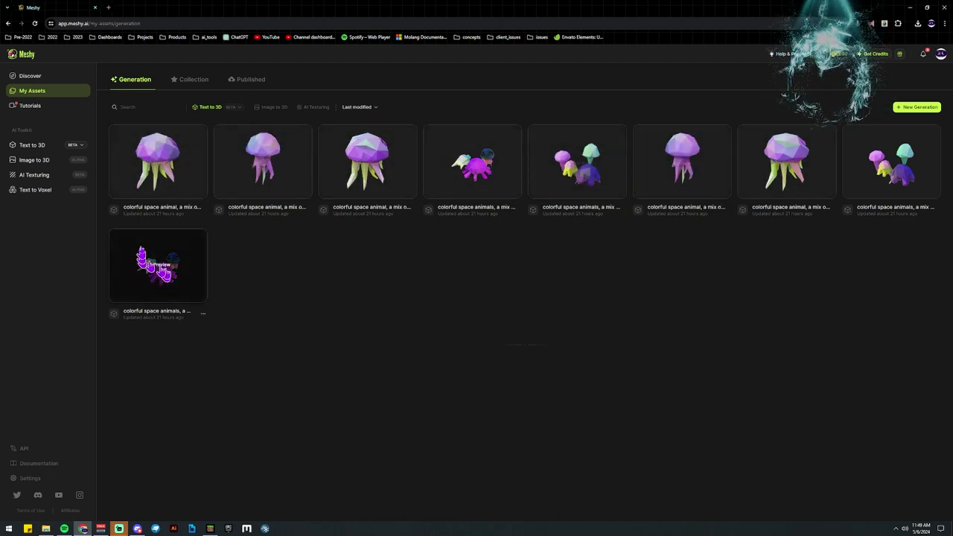
Look at the AI Texturing workspace and leave it again.
left_click(28, 177)
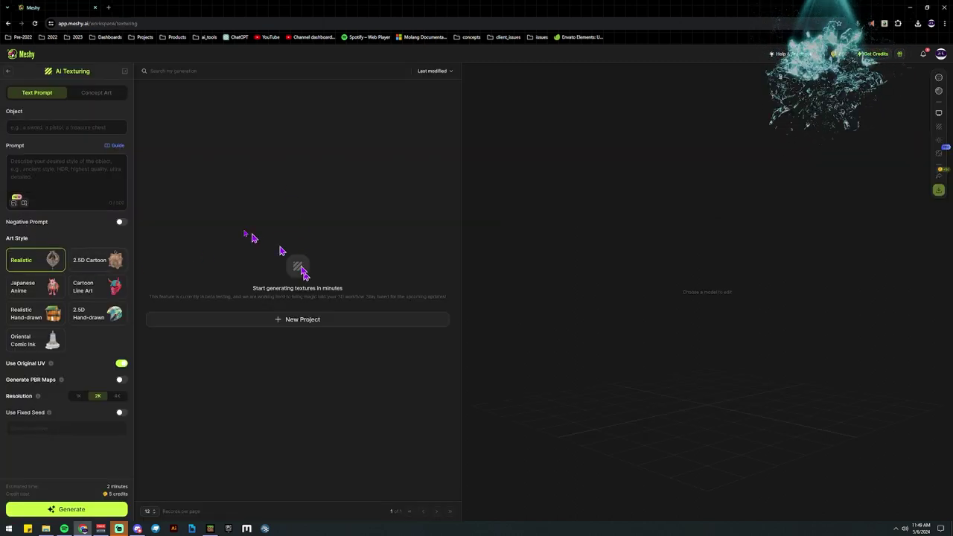
left_click(8, 70)
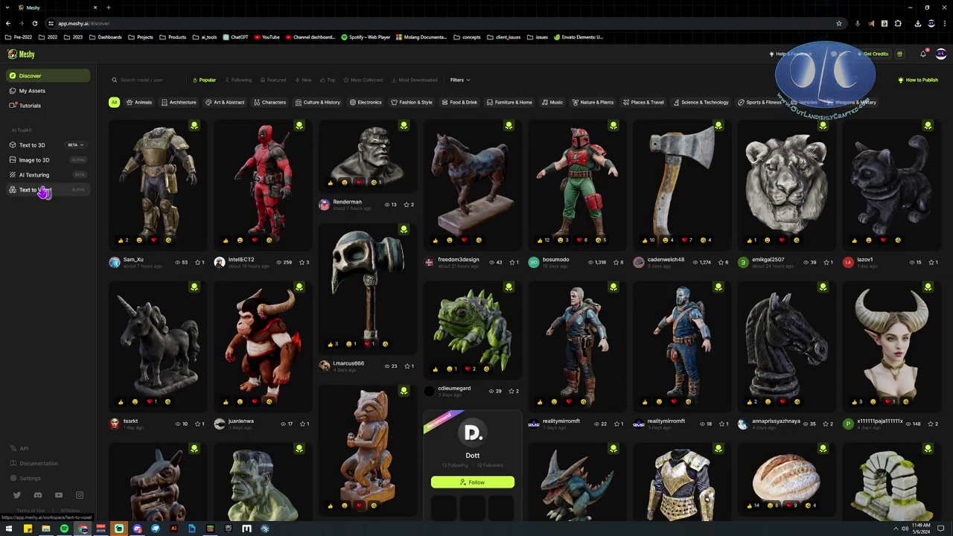
Open the Text to Voxel workspace, inspect the first two Pirate Ship models from several angles and leave the workspace.
left_click(40, 193)
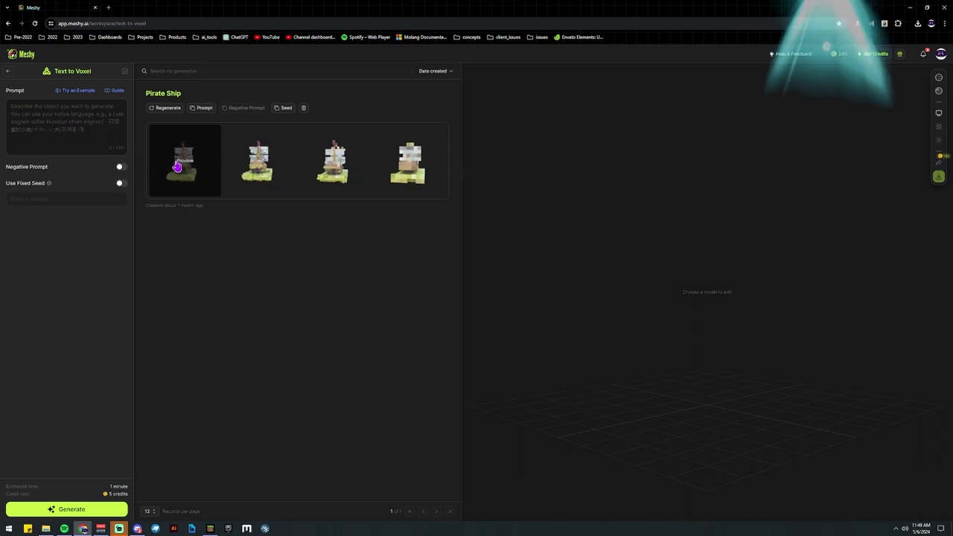
left_click(210, 170)
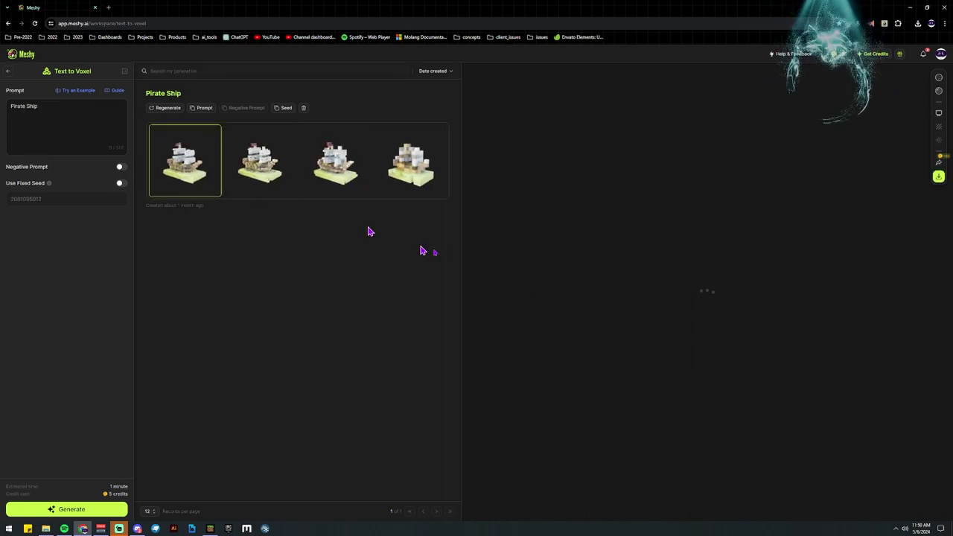
left_click_drag(827, 438, 774, 458)
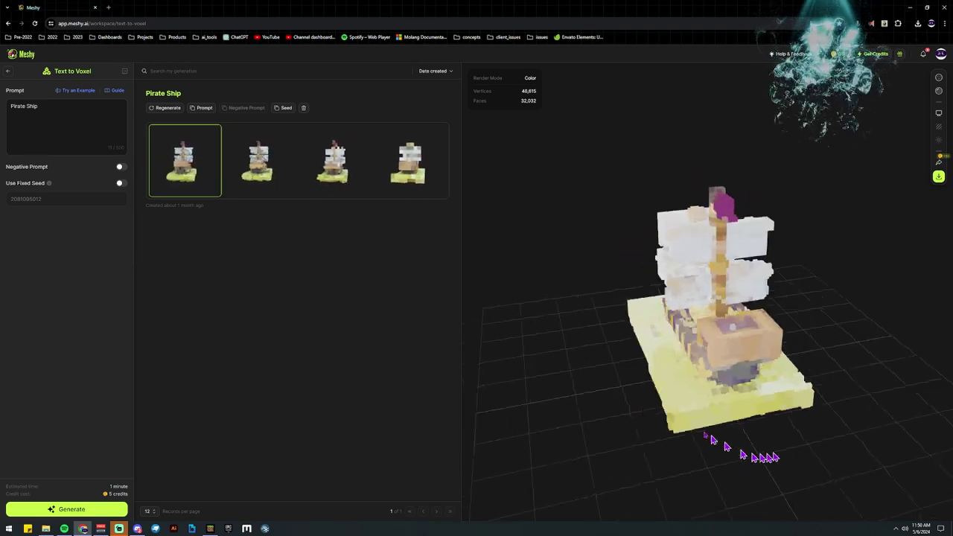
left_click(289, 185)
left_click_drag(872, 453, 701, 434)
left_click(176, 154)
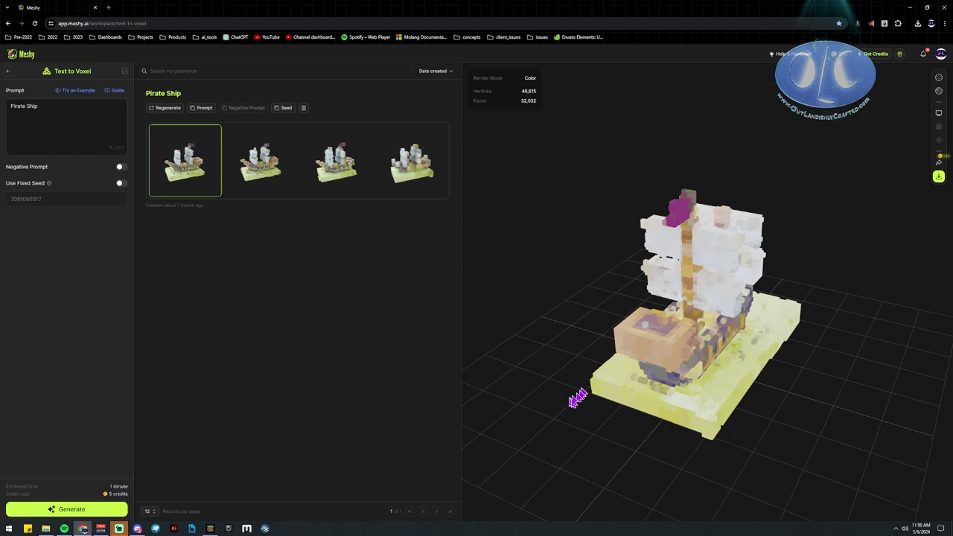
left_click_drag(577, 399, 663, 436)
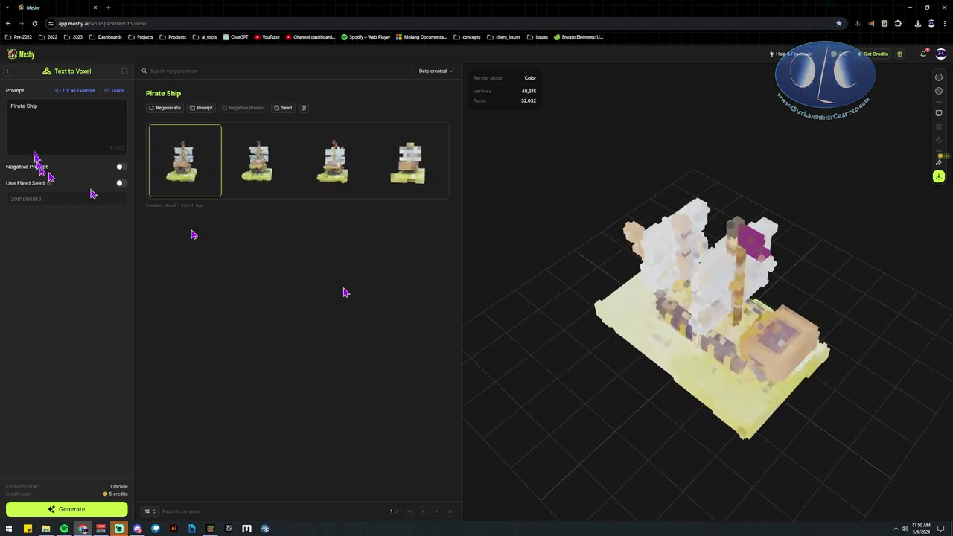
left_click(9, 73)
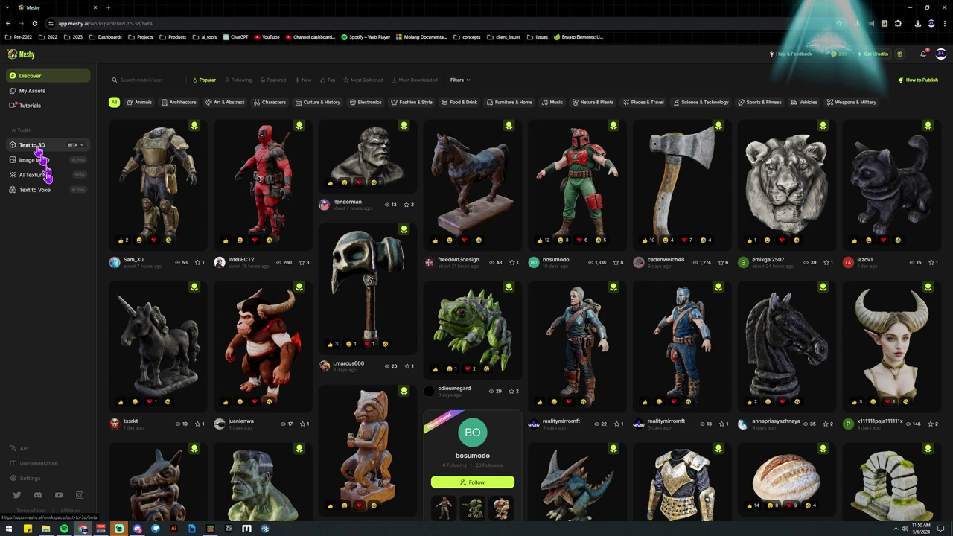
Open the Text to 3D workspace and compare the fourth, second and third cartoon space-animal drafts, ending on the big-eyed one.
left_click(33, 146)
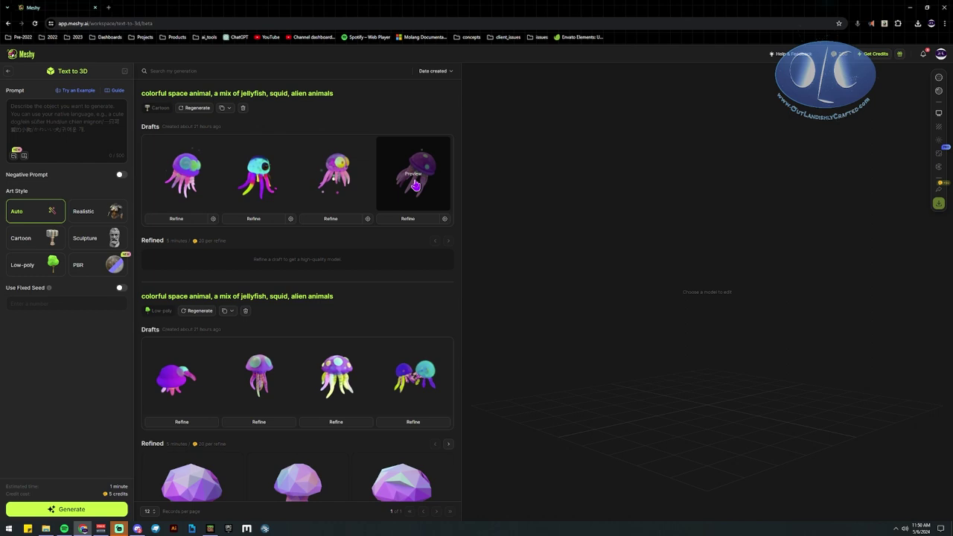
left_click(415, 184)
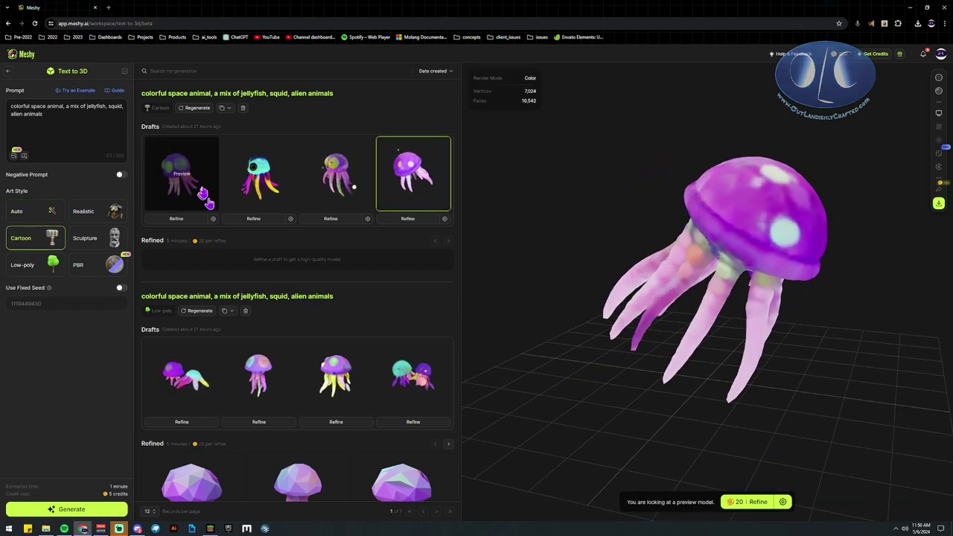
left_click(255, 192)
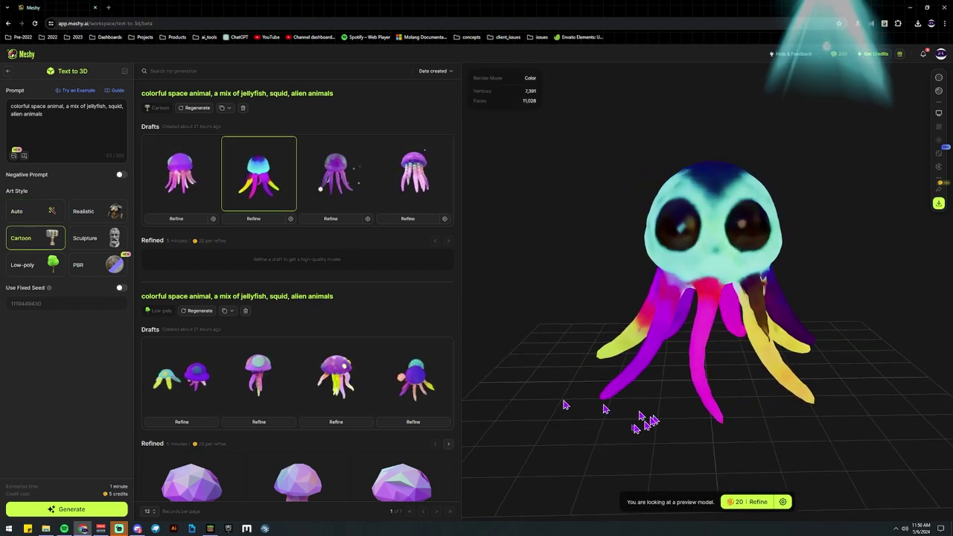
left_click(336, 183)
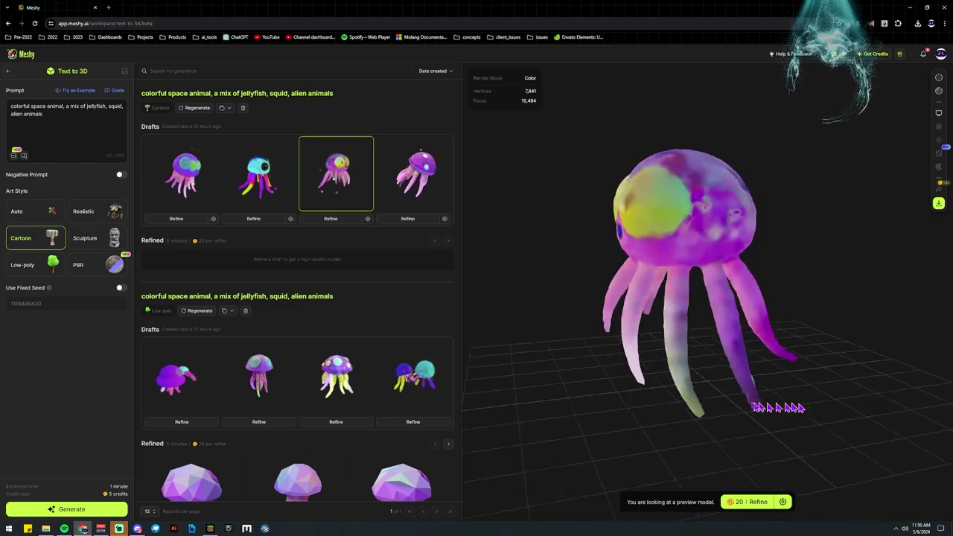
left_click(257, 177)
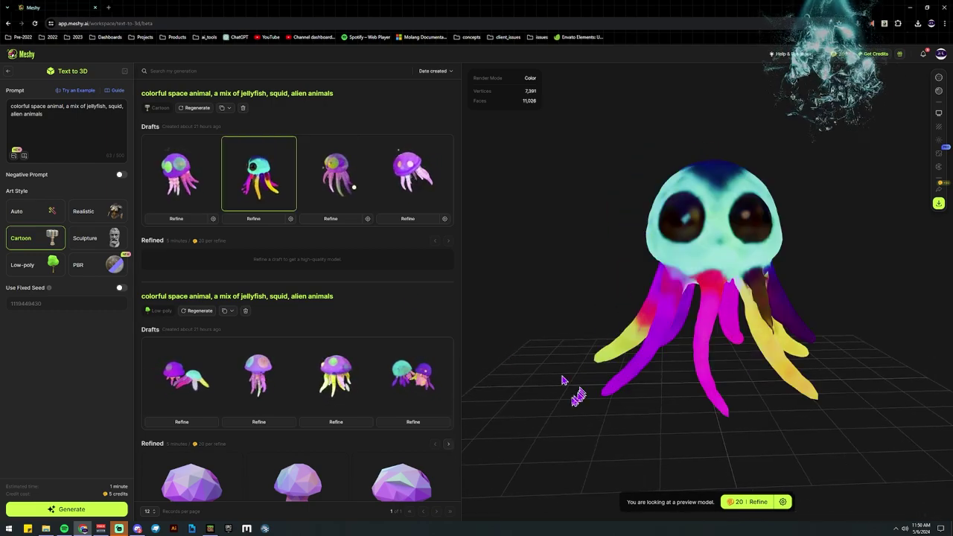
Inspect the big-eyed cartoon draft from several angles, and compare it with the third low-poly draft and the first refined low-poly model.
left_click_drag(612, 405, 581, 420)
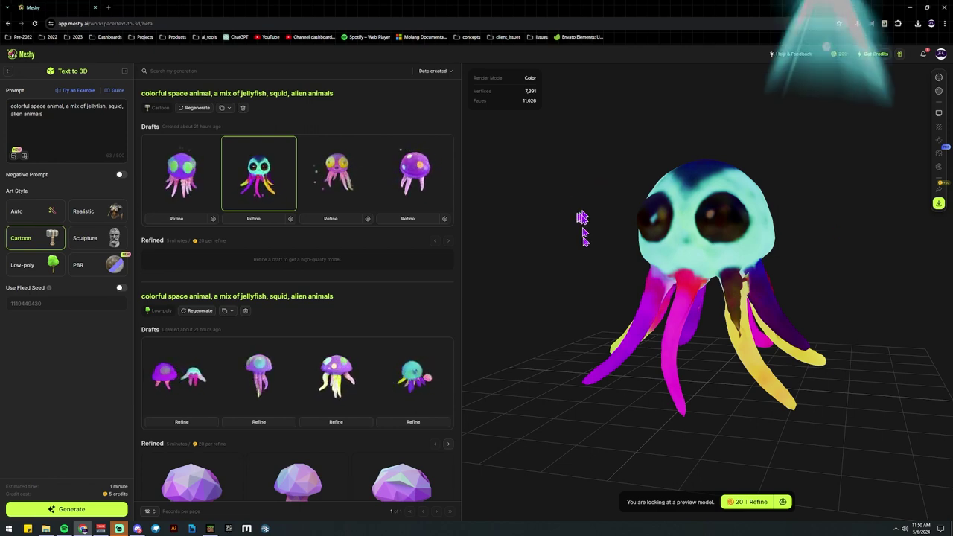
left_click_drag(584, 237, 790, 172)
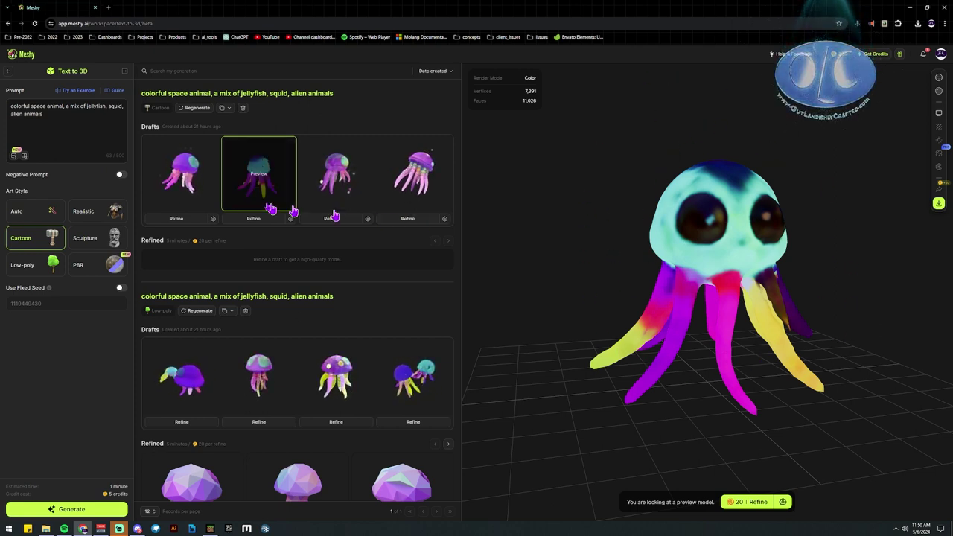
scroll(274, 278, "down", 2)
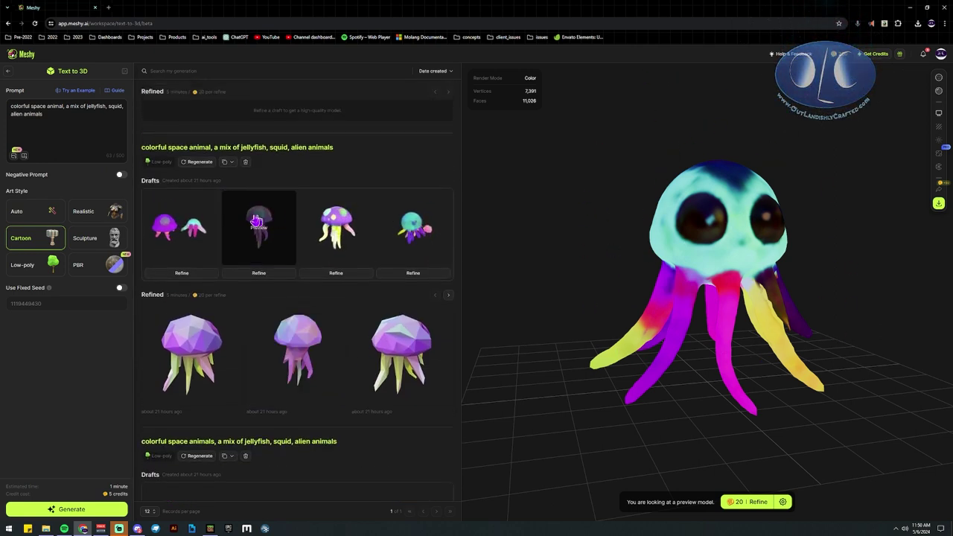
left_click(330, 226)
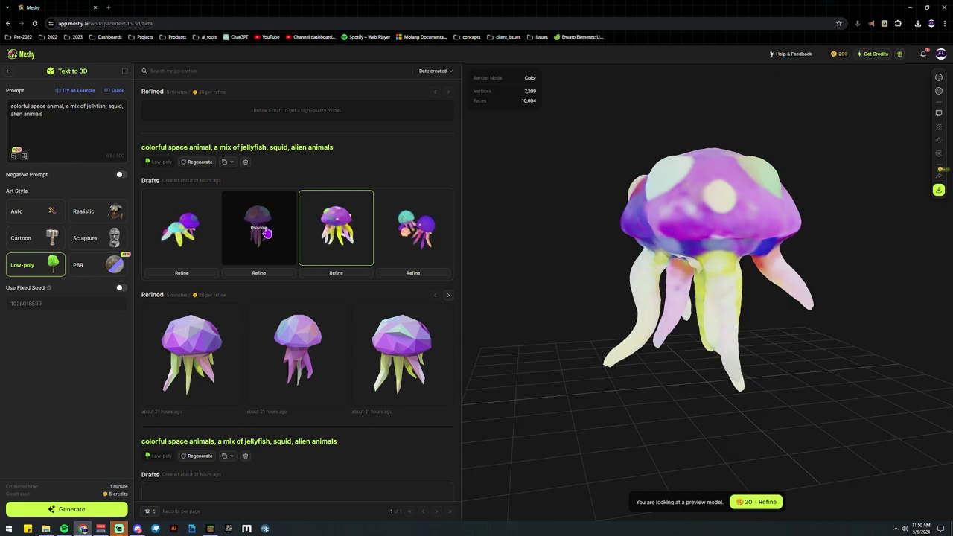
left_click(258, 225)
scroll(294, 305, "down", 2)
left_click(191, 248)
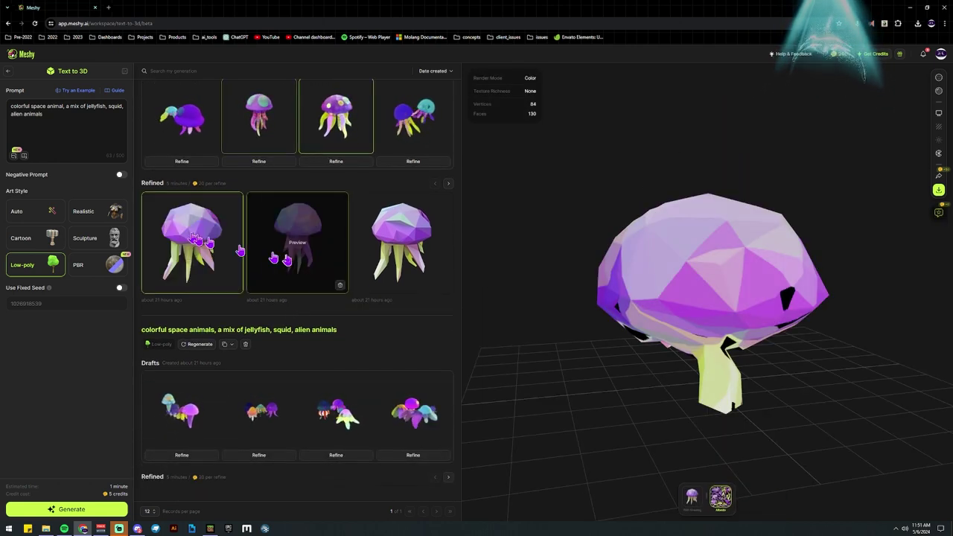
View the second low-poly draft, and reopen the big-eyed second cartoon draft to examine it from several angles.
scroll(268, 246, "up", 2)
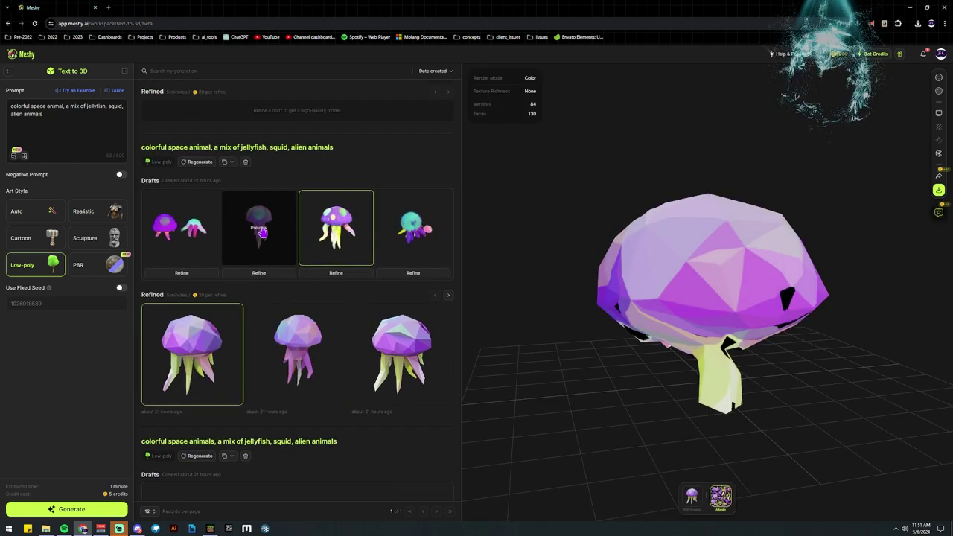
left_click(261, 231)
scroll(257, 227, "up", 2)
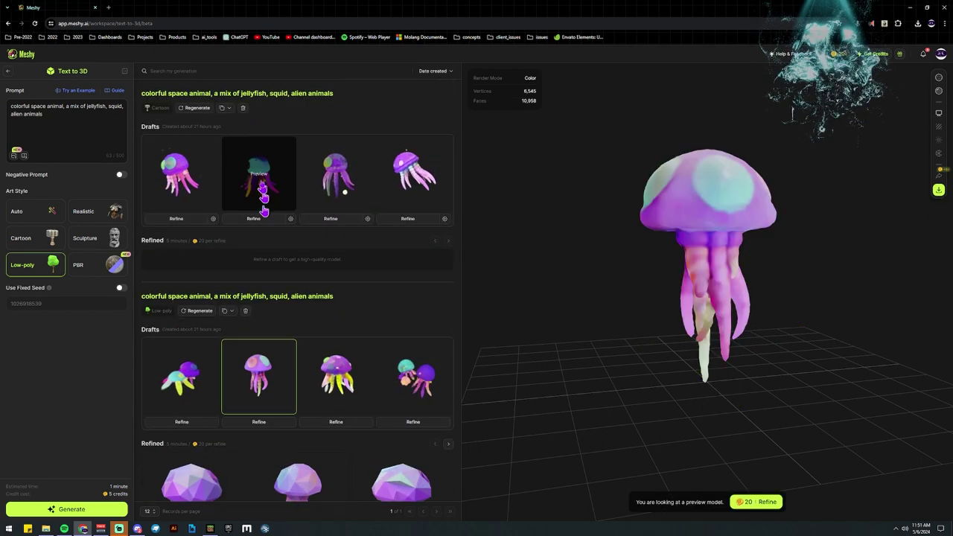
left_click(259, 182)
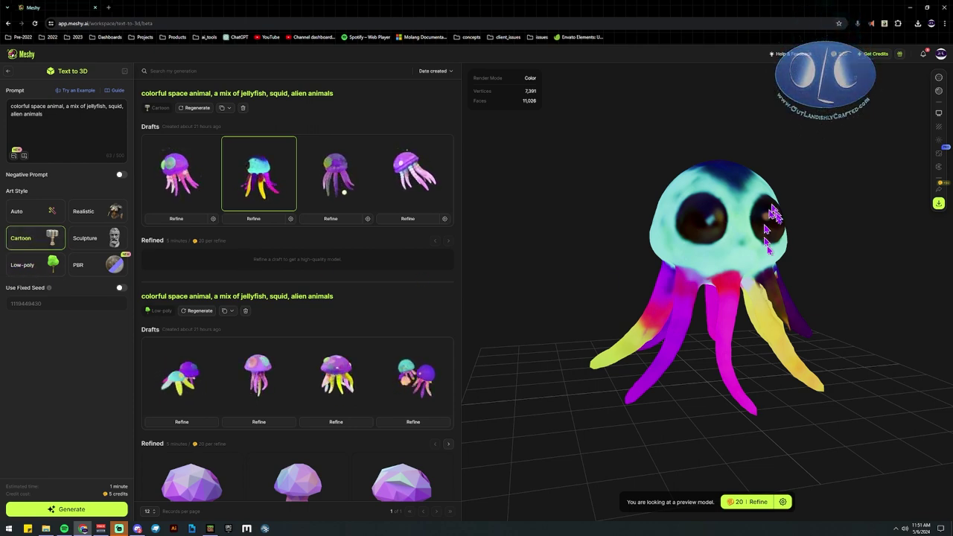
mouse_move(808, 321)
left_mouse_down()
mouse_move(731, 323)
mouse_move(819, 313)
left_mouse_up()
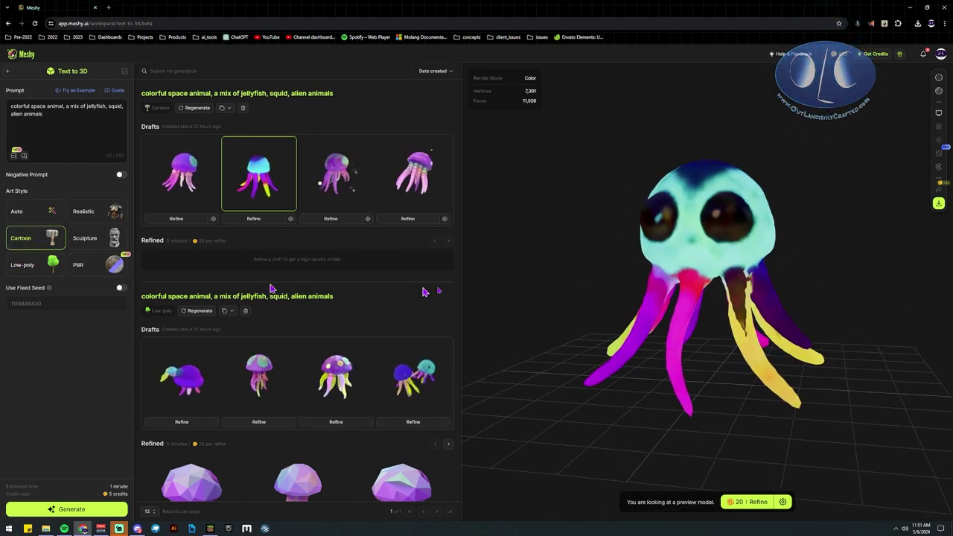
left_click_drag(569, 274, 606, 302)
Review the subscription plans and extra credit prices, and leave the Text to 3D workspace.
left_click(879, 55)
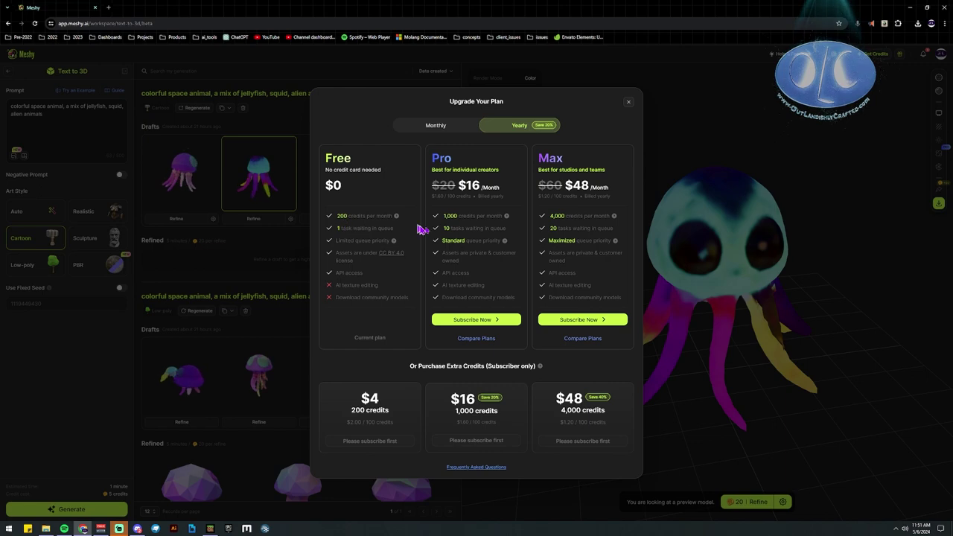
left_click(870, 290)
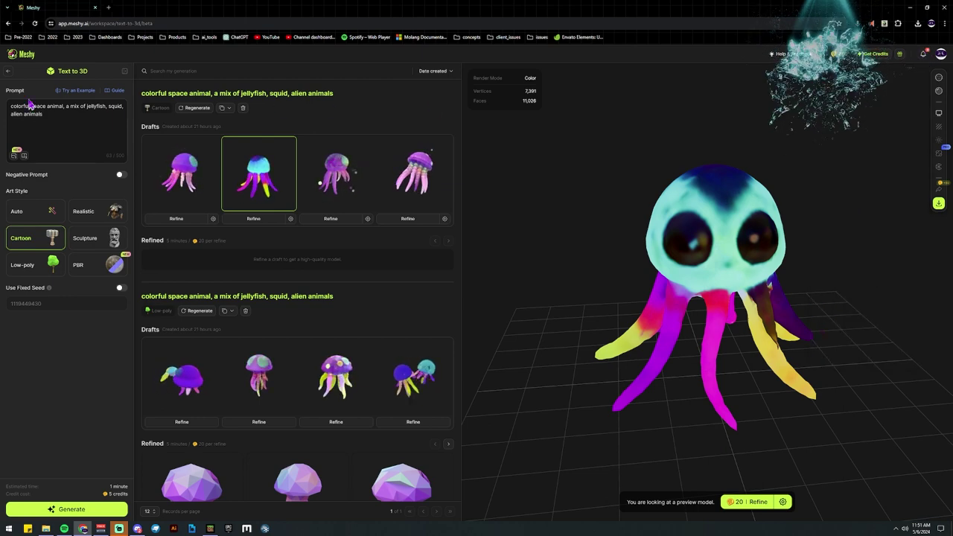
left_click(9, 71)
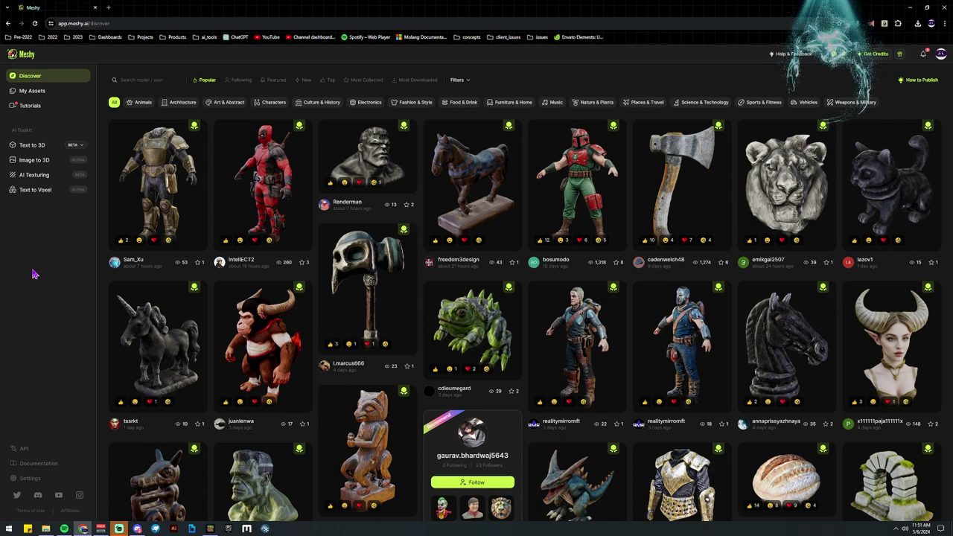
Browse the popular community models in the Discover gallery to judge their quality and variety, and return to the start of the gallery.
scroll(585, 302, "down", 8)
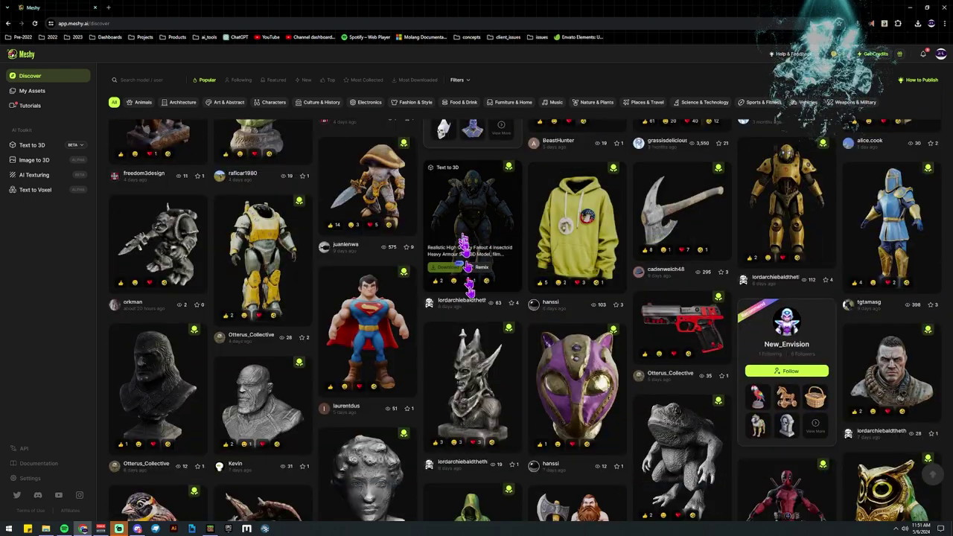
scroll(476, 299, "down", 2)
scroll(476, 299, "down", 6)
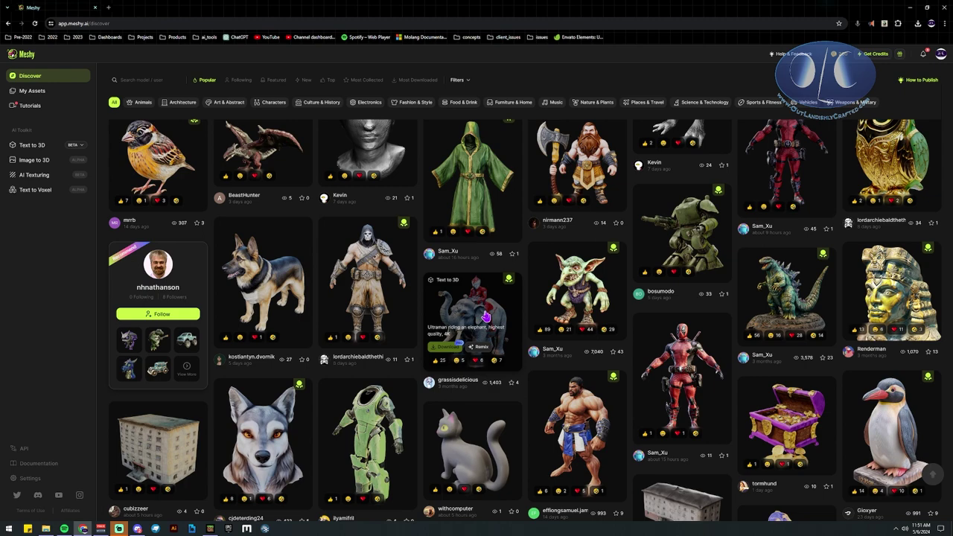
scroll(486, 316, "down", 1)
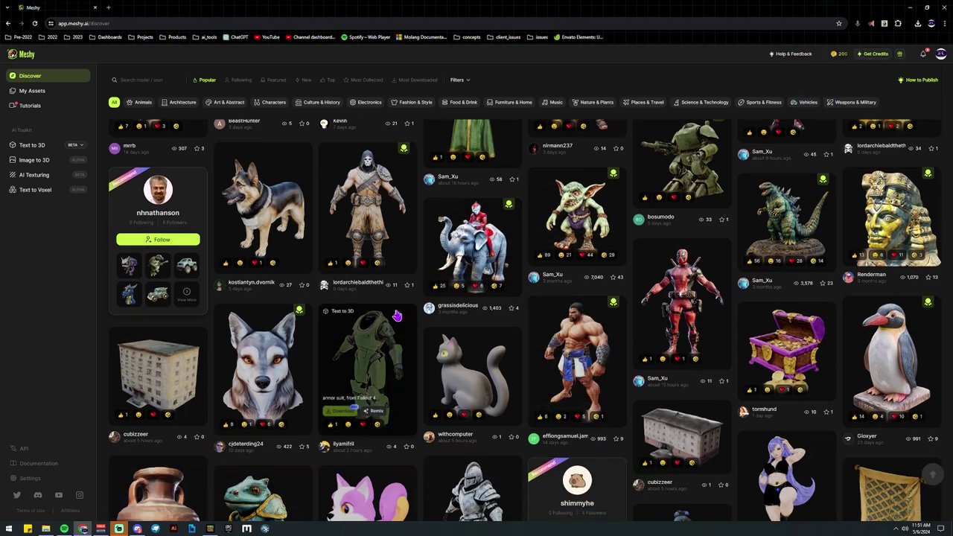
scroll(397, 317, "down", 2)
scroll(264, 160, "up", 3)
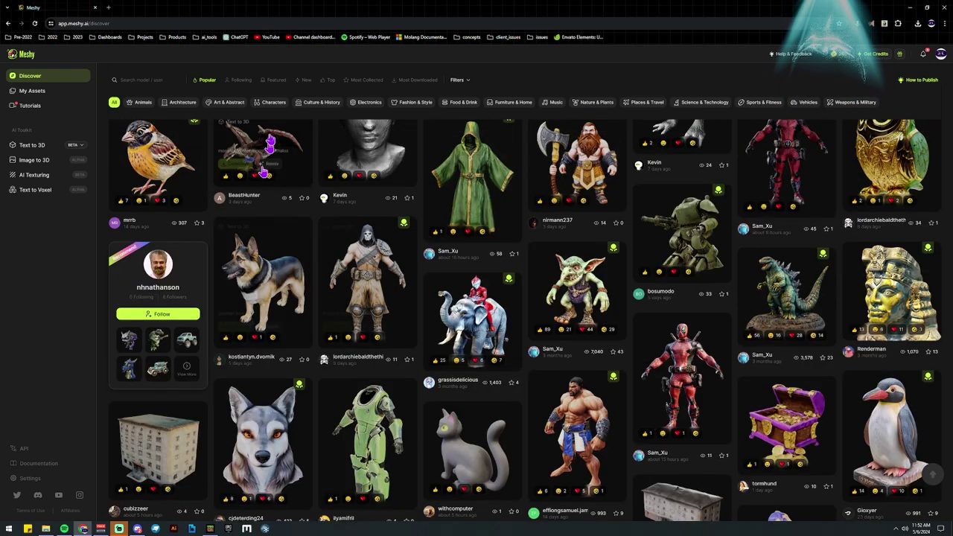
scroll(372, 313, "down", 6)
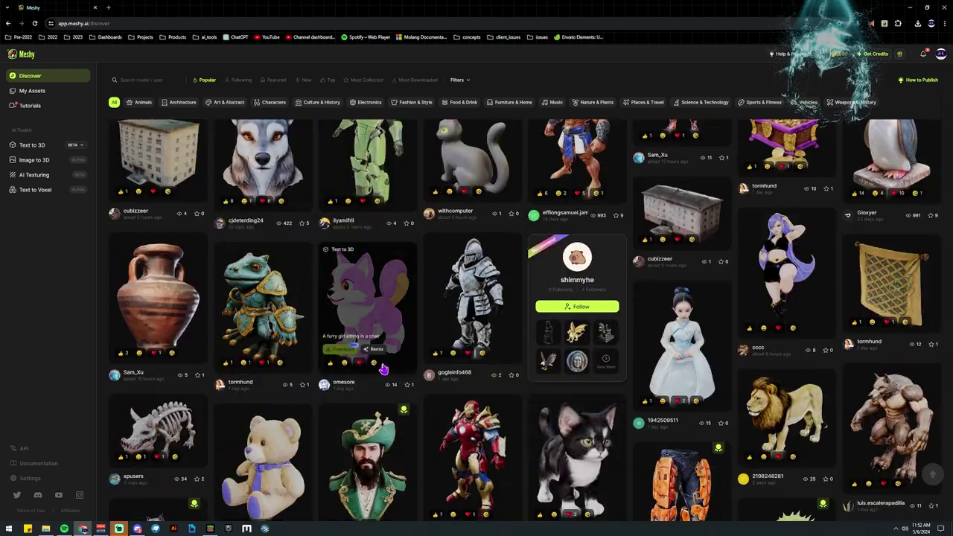
scroll(383, 369, "down", 3)
scroll(383, 369, "down", 1)
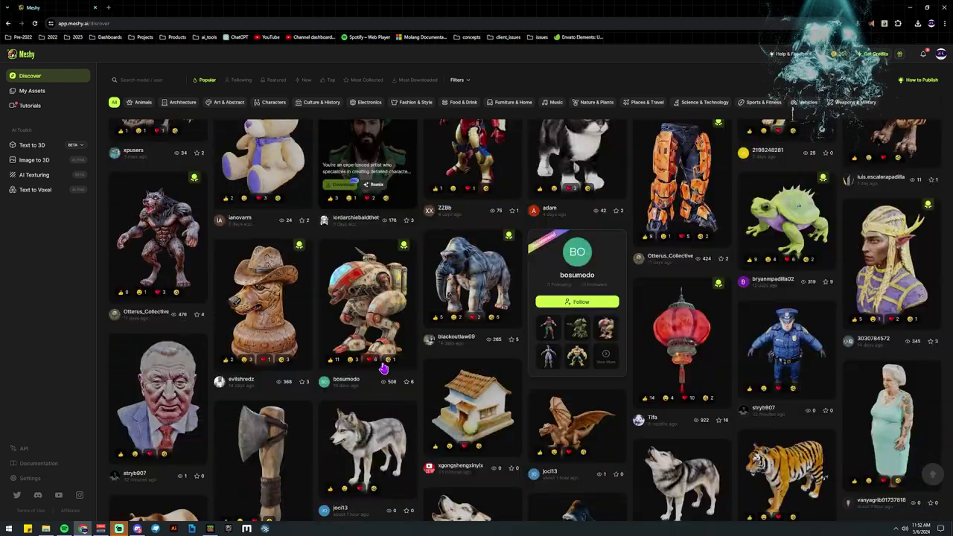
scroll(384, 369, "up", 12)
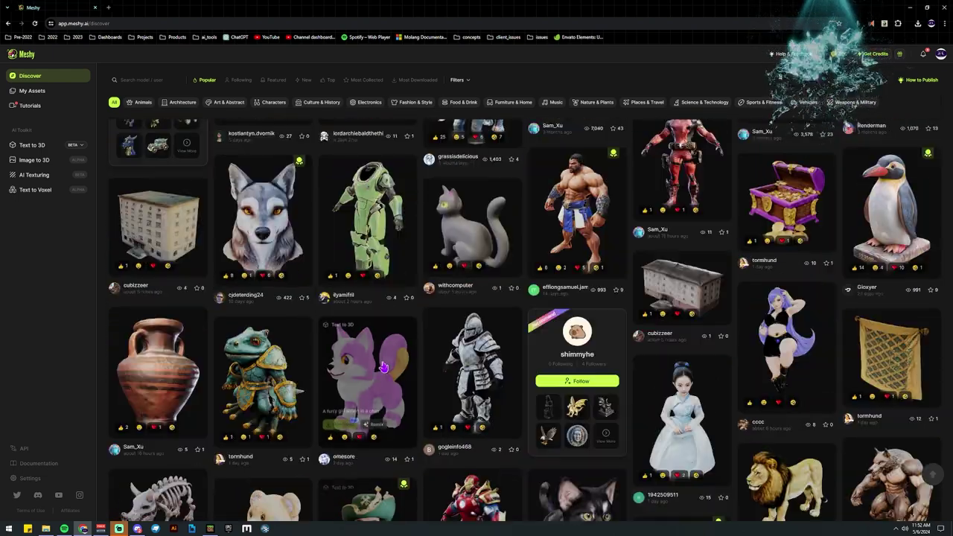
scroll(365, 289, "up", 9)
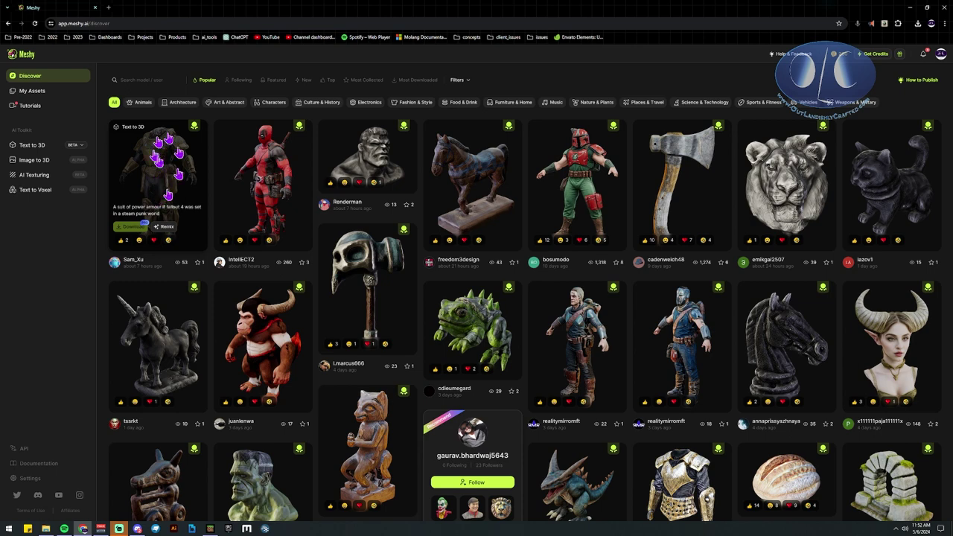
Look through My Assets, and reopen the big-eyed second cartoon draft in Text to 3D to inspect it from several angles.
left_click(34, 91)
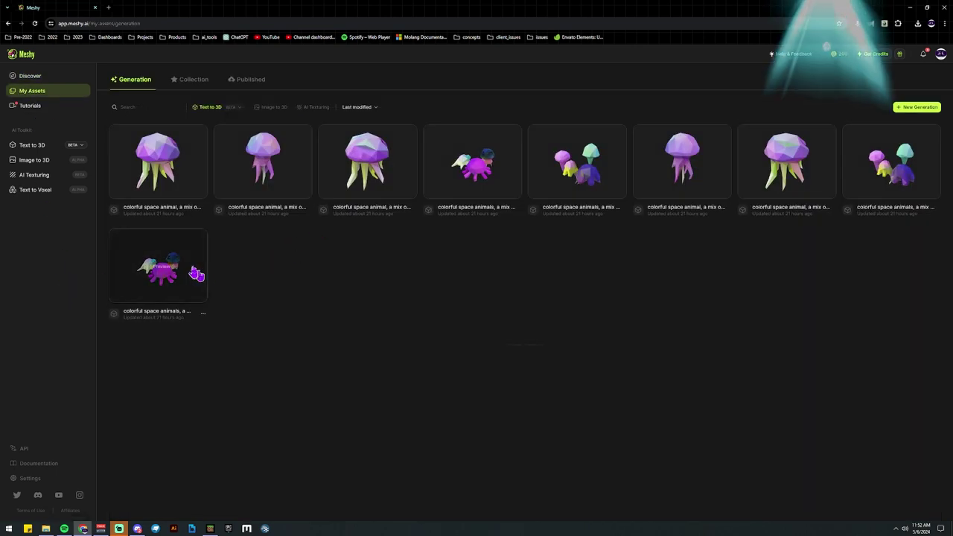
left_click(34, 145)
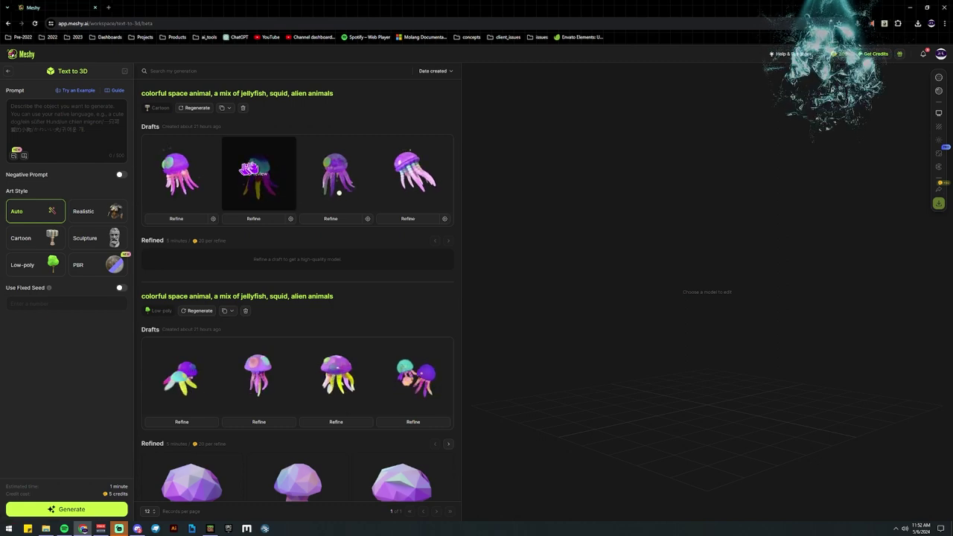
left_click(248, 169)
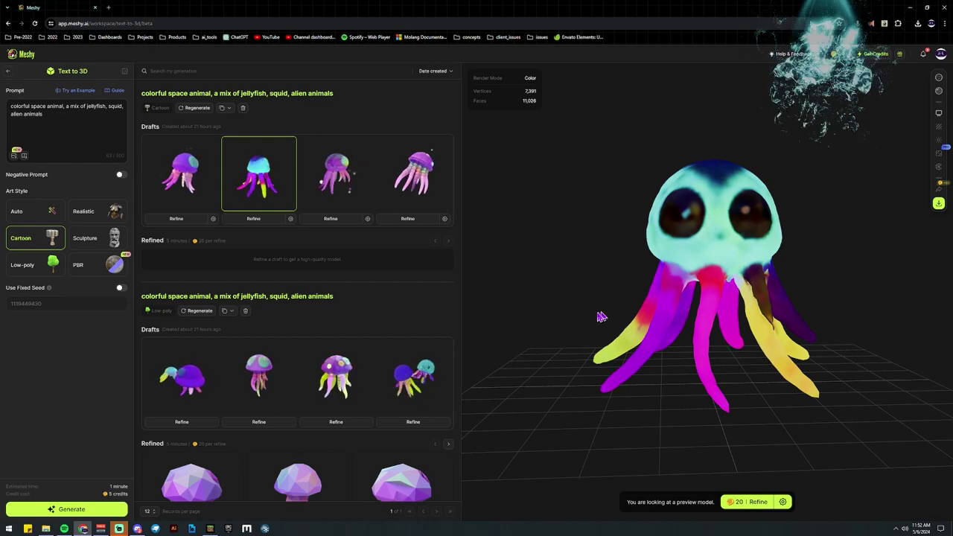
left_click_drag(673, 319, 567, 272)
left_click_drag(564, 269, 798, 211)
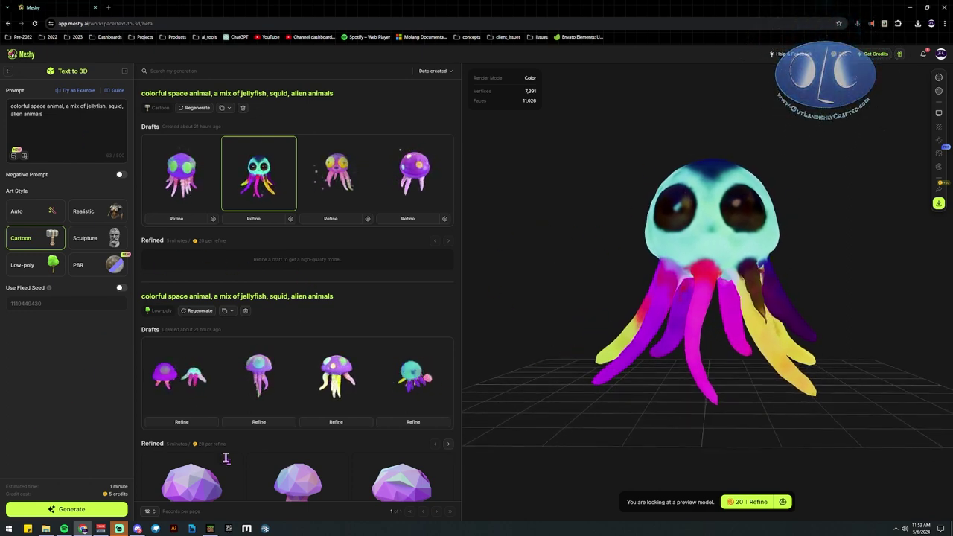
Switch to Minecraft and travel from the space station bridge to the ship.
left_click(211, 528)
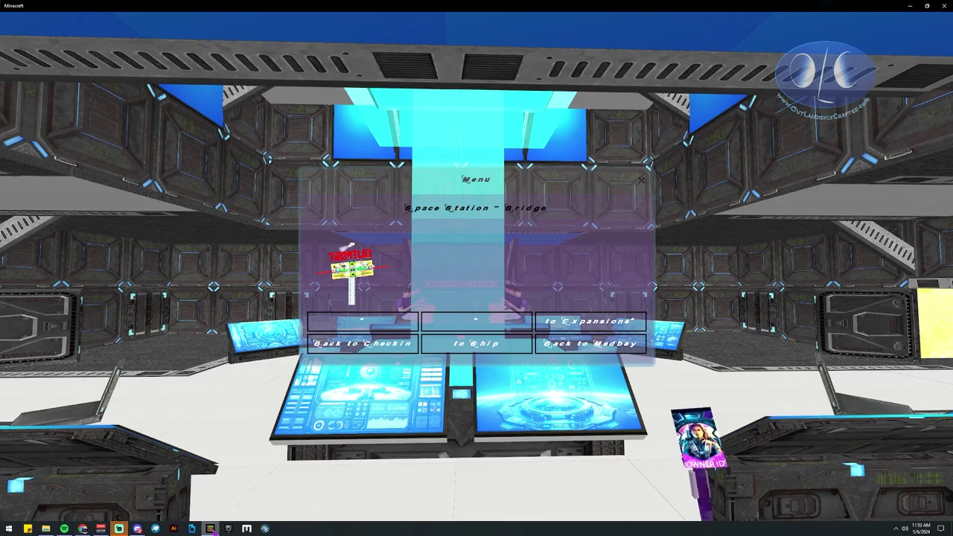
left_click(476, 343)
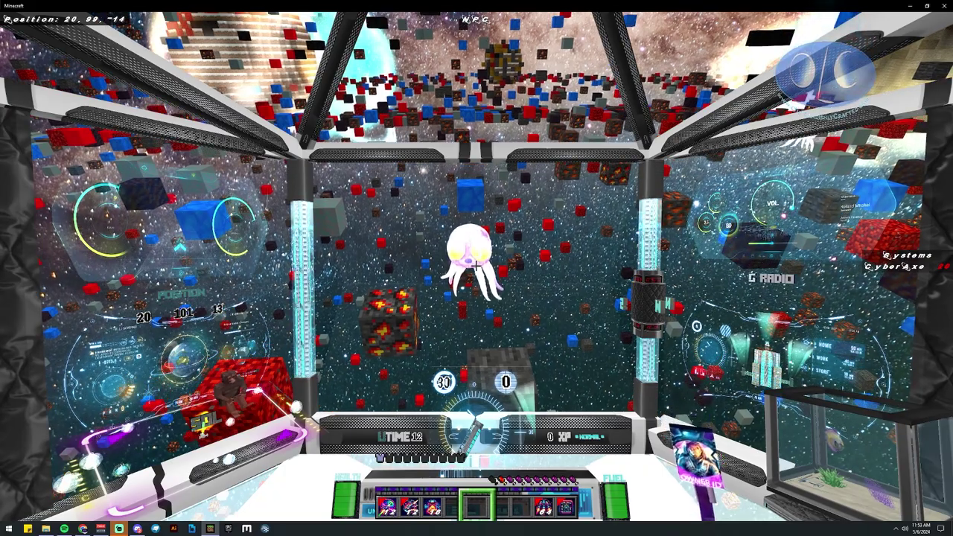
Fly the ship around the floating white jellyfish-like creature to view it from several sides, and switch back to Meshy in the browser.
key("w")
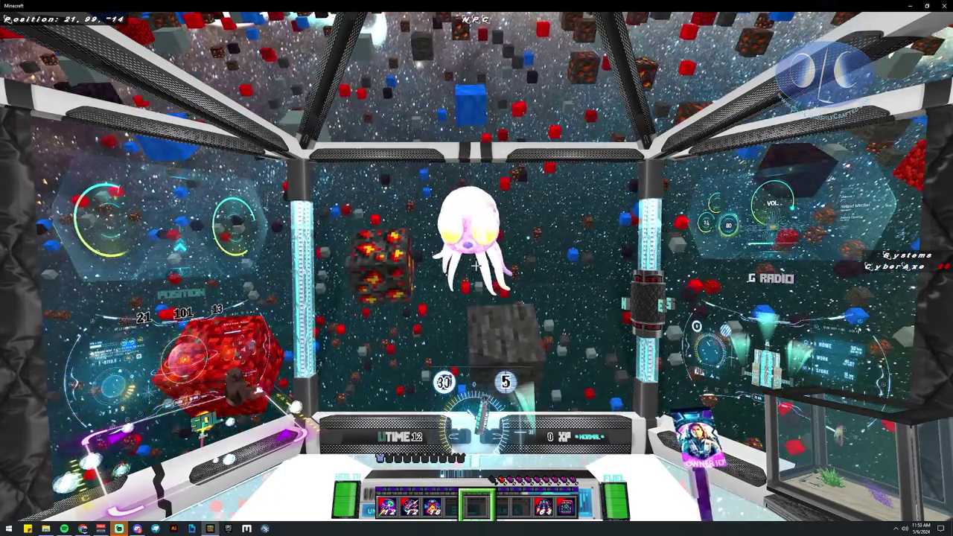
key("s")
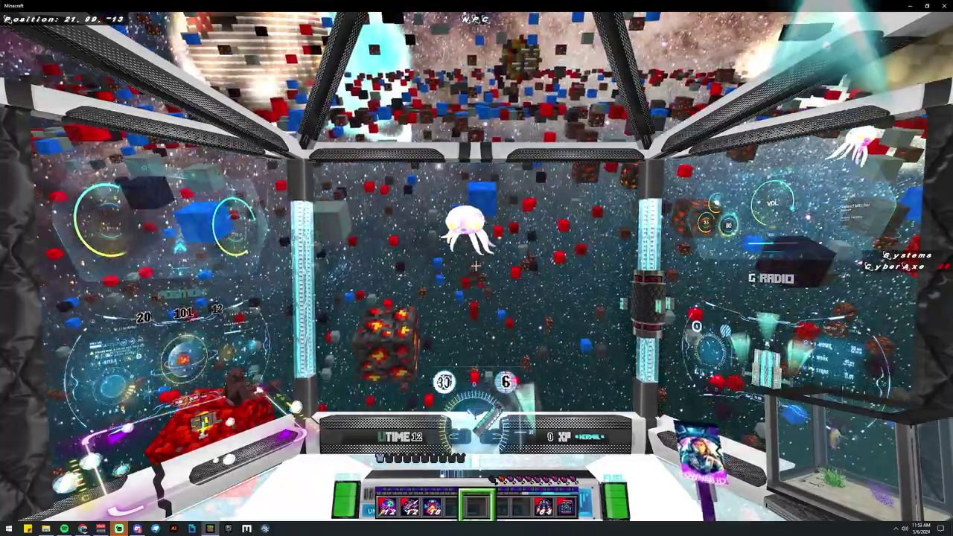
key("w")
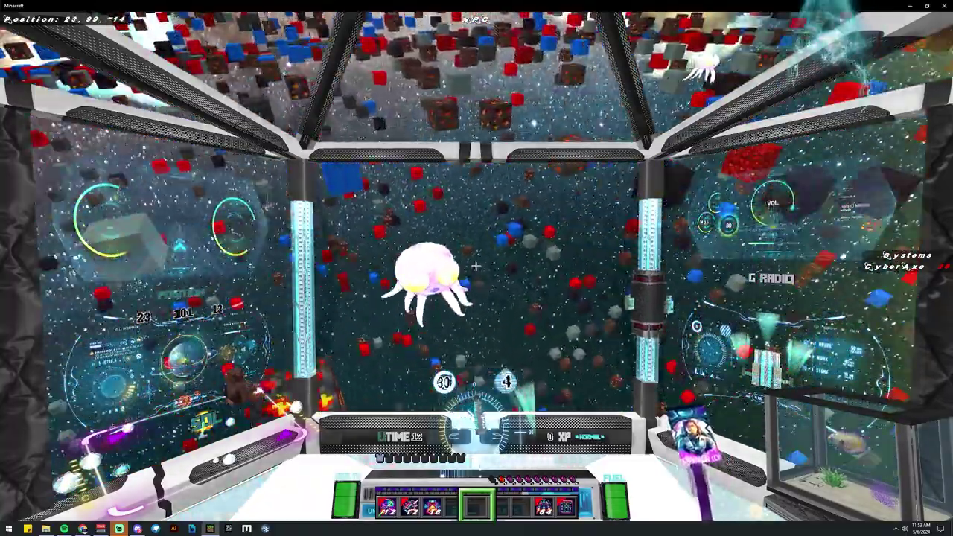
key("w")
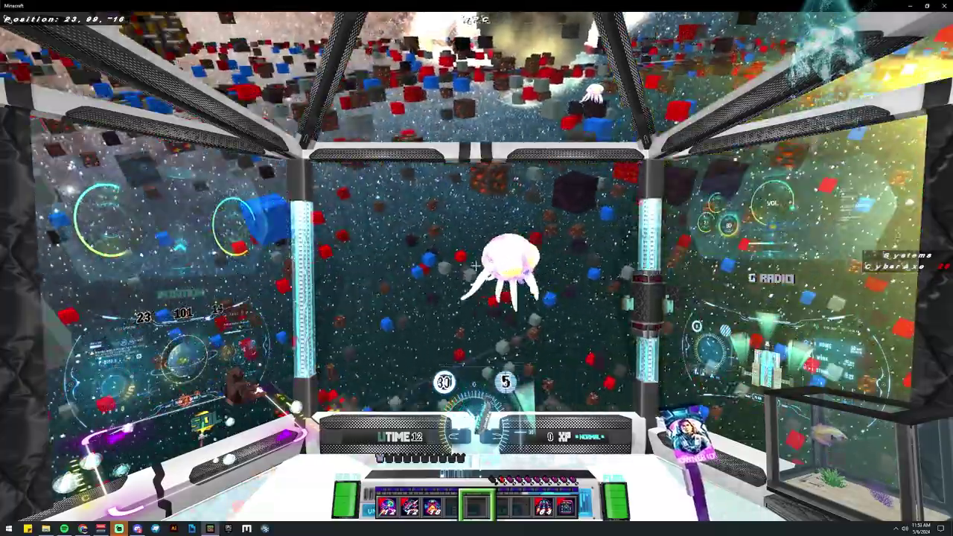
key("s")
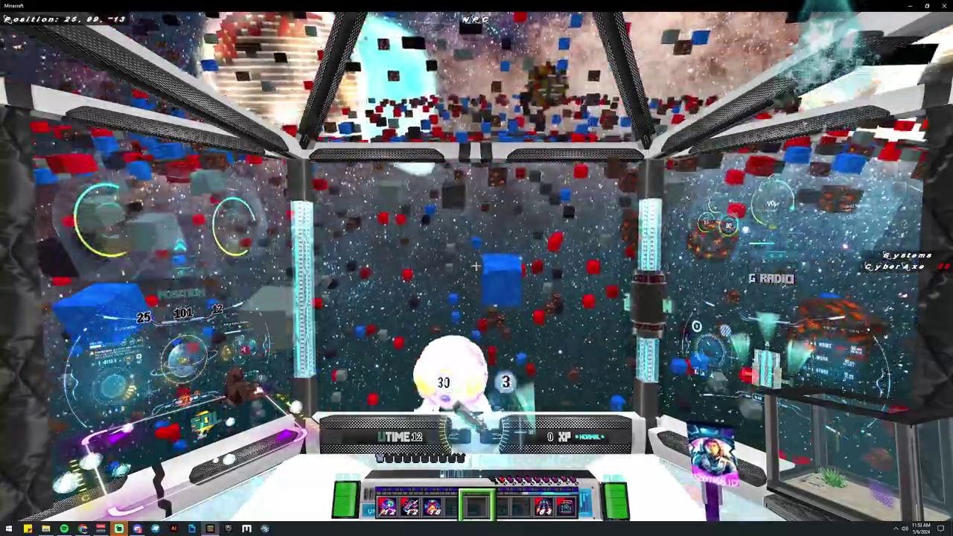
key("w")
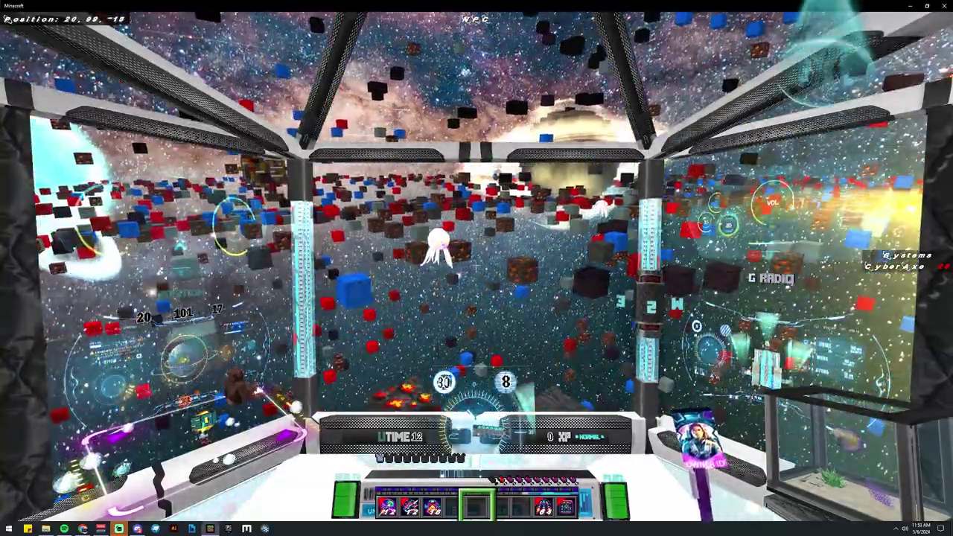
key("w")
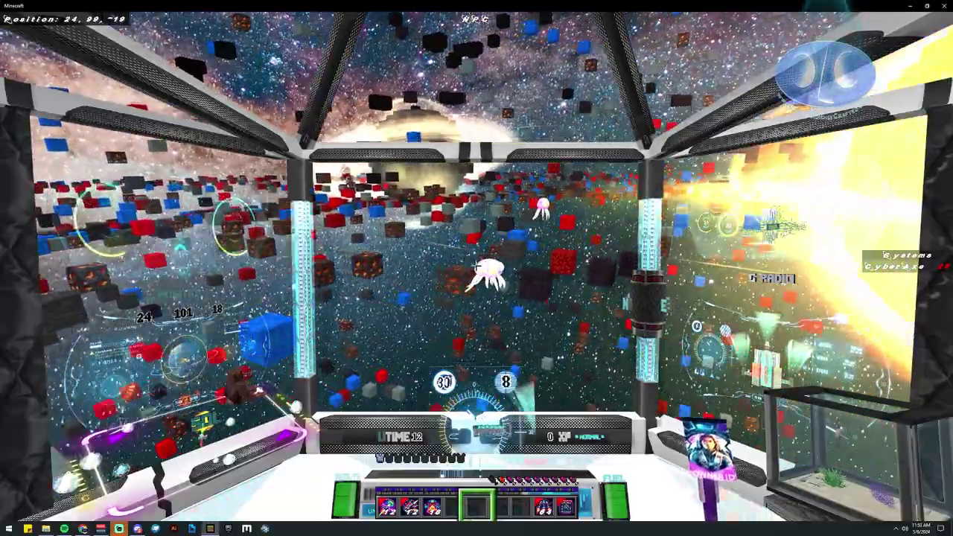
key("w")
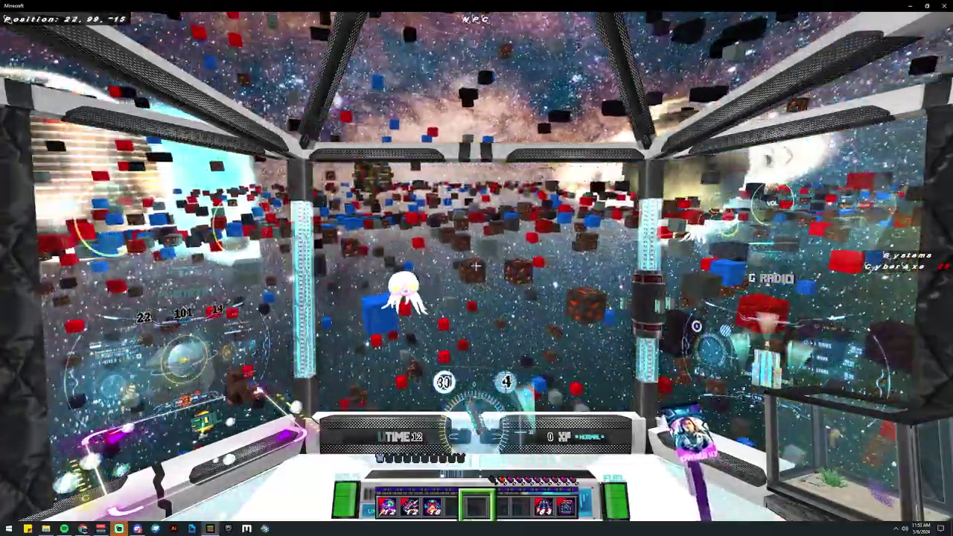
key("super")
left_click(82, 528)
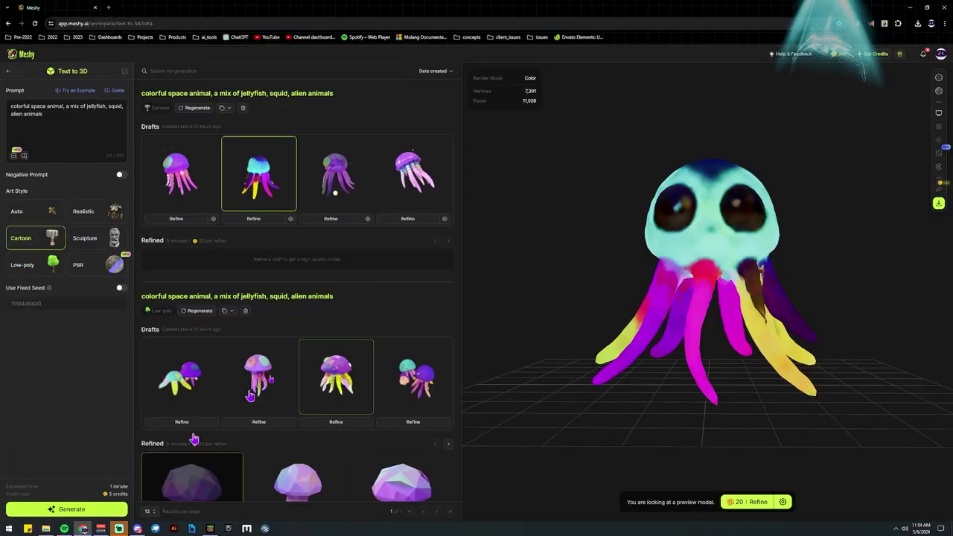
Open the YouTube video "Testing Space Animals - Jellies Bedrock Minecraft Engine - Snowstorm Particles" in a maximized browser window, watch the creatures, and close the window.
left_click(108, 8)
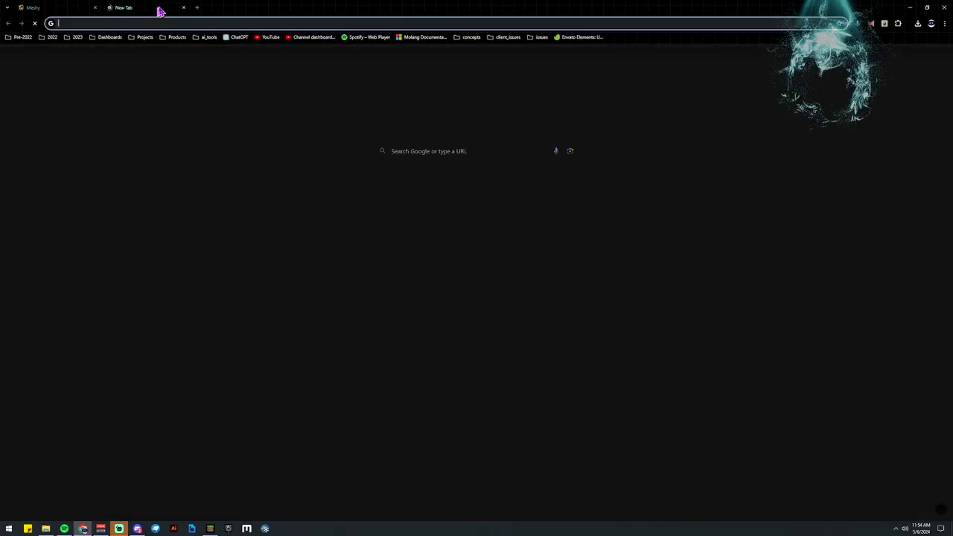
left_click_drag(158, 9, 0, 23)
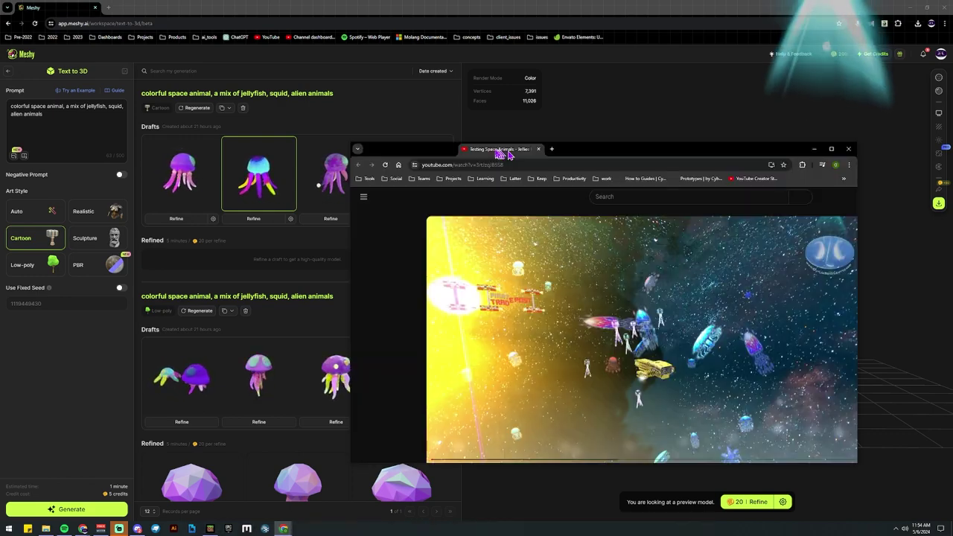
left_click_drag(555, 131, 534, 106)
double_click(533, 107)
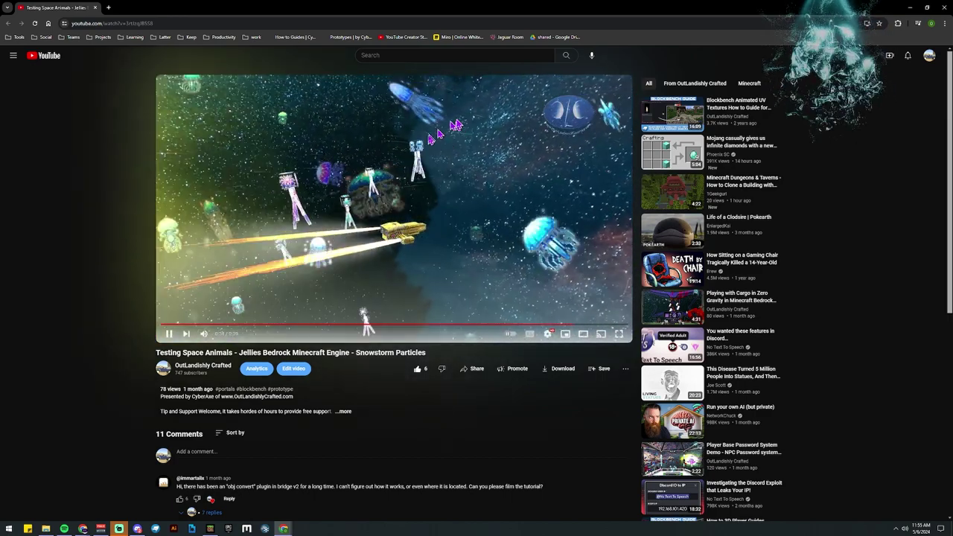
left_click(944, 11)
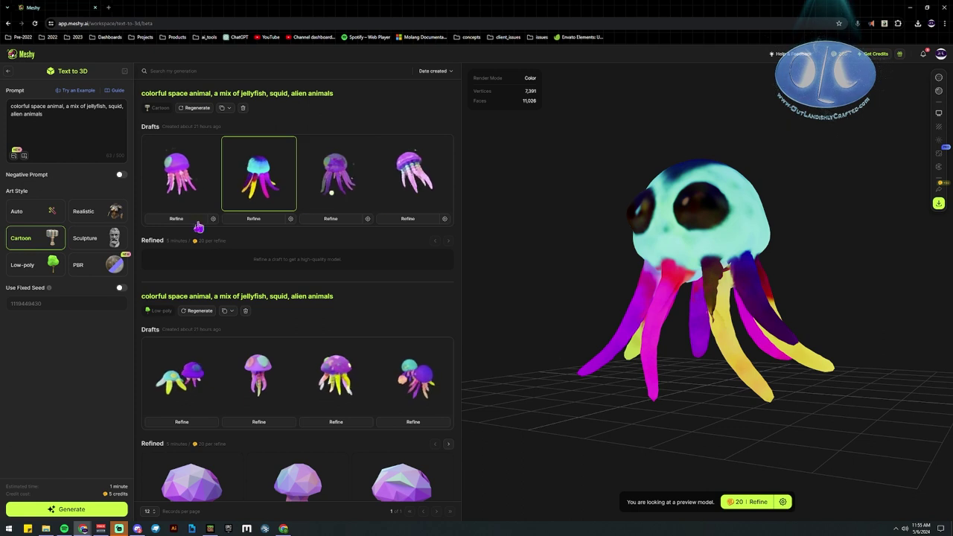
Switch to Minecraft, resume the game, and fly the ship up to the white jellyfish-like creature to view it up close.
key("alt+Tab")
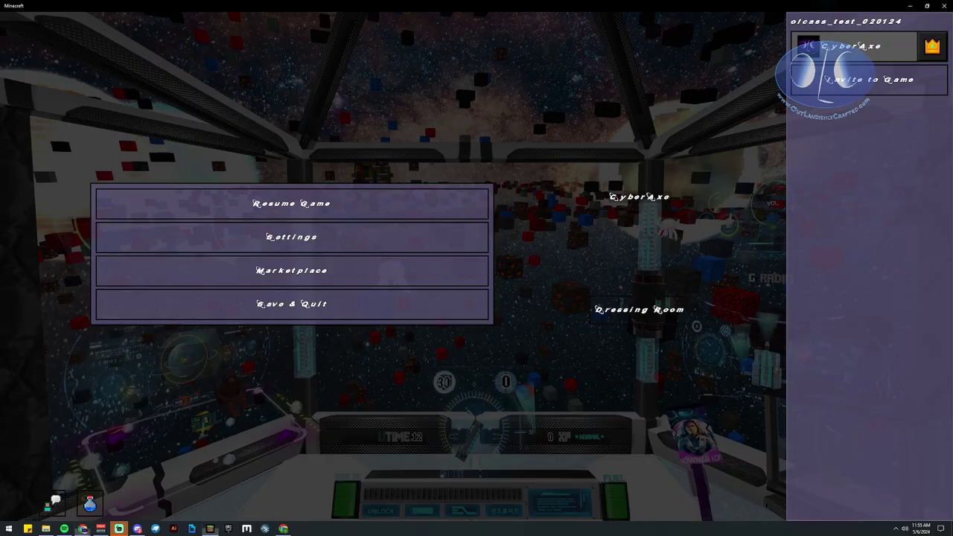
left_click(436, 215)
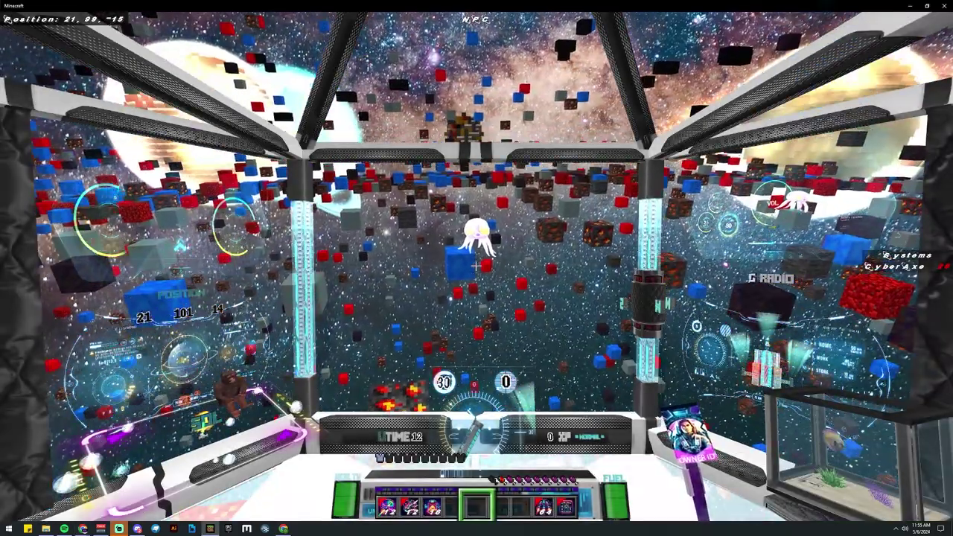
key("w")
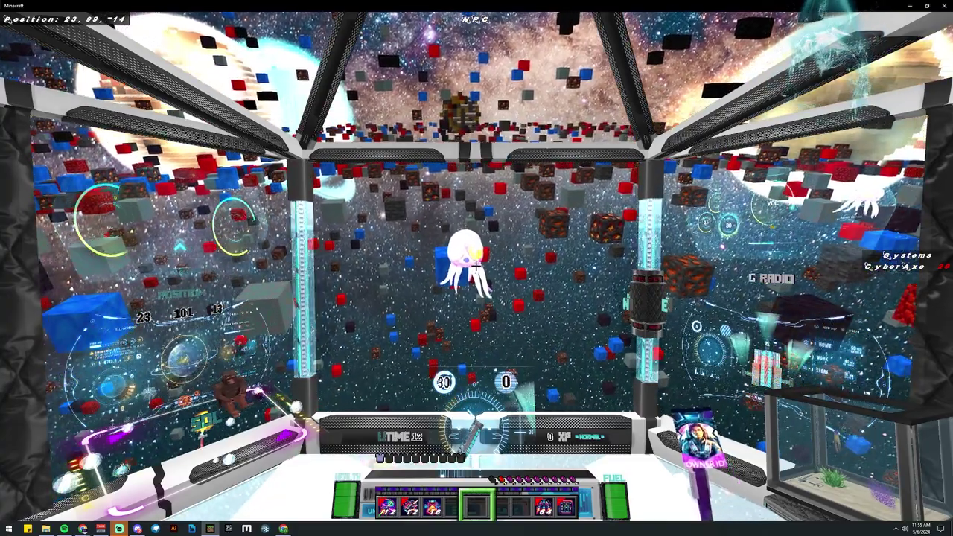
key("a")
key("w")
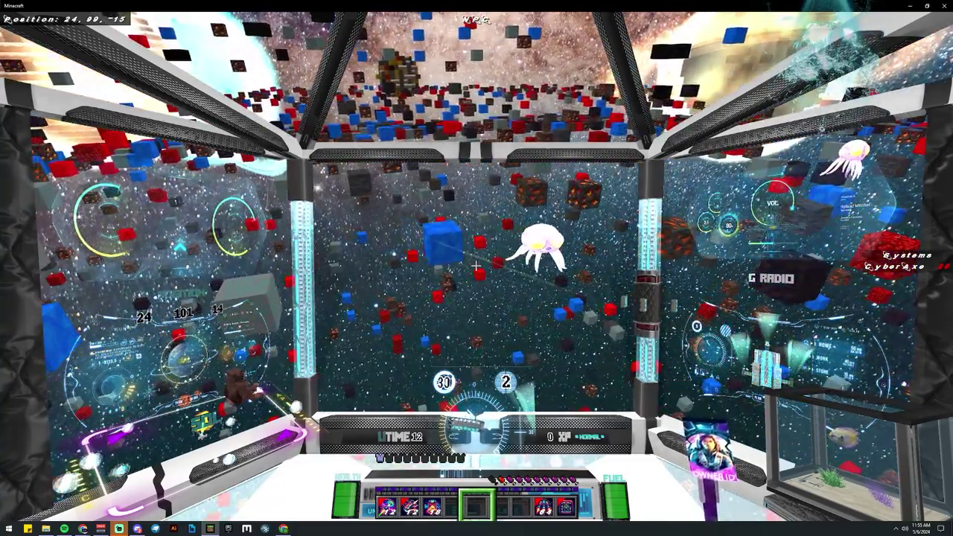
key("w")
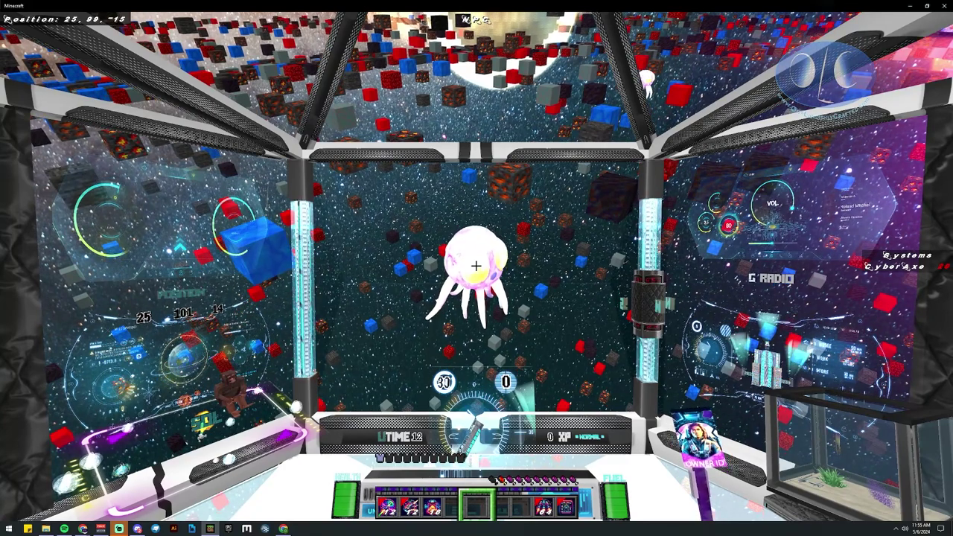
key("w")
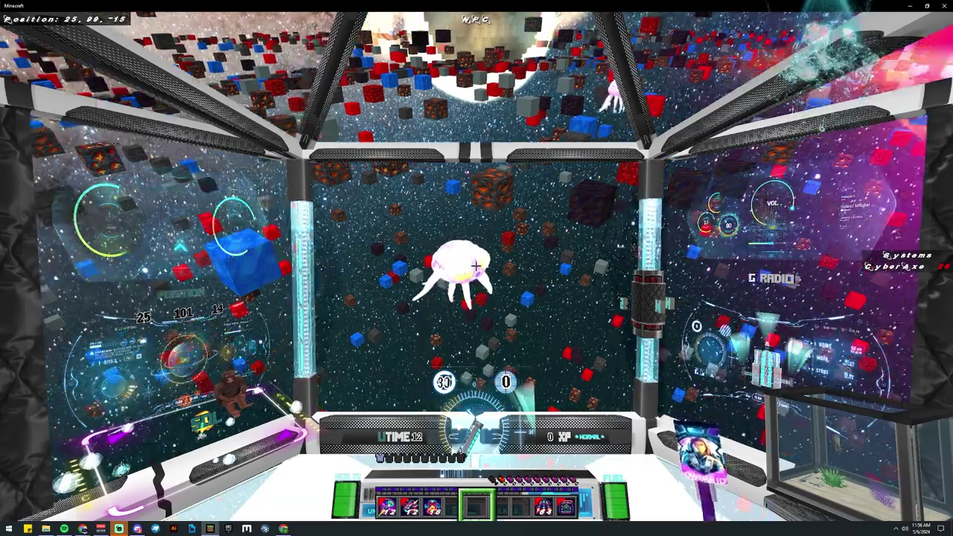
Fly the ship onward through the floating block field to view the white jellyfish-like creatures against the sun and planets.
key("w")
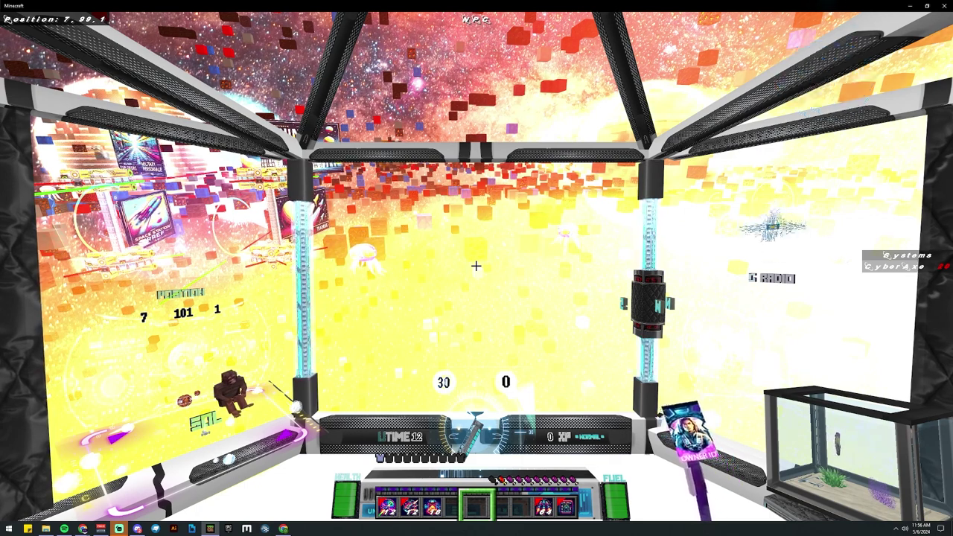
key("w")
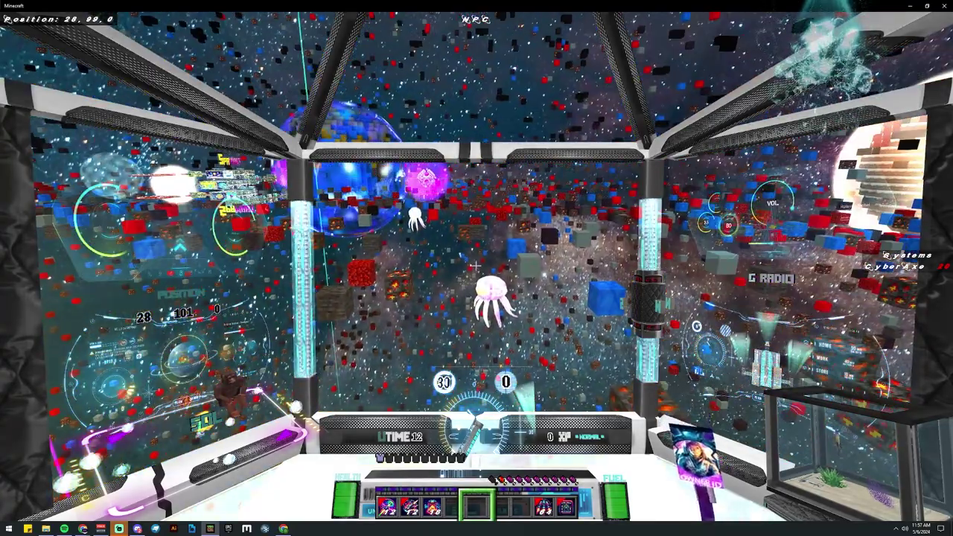
key("w")
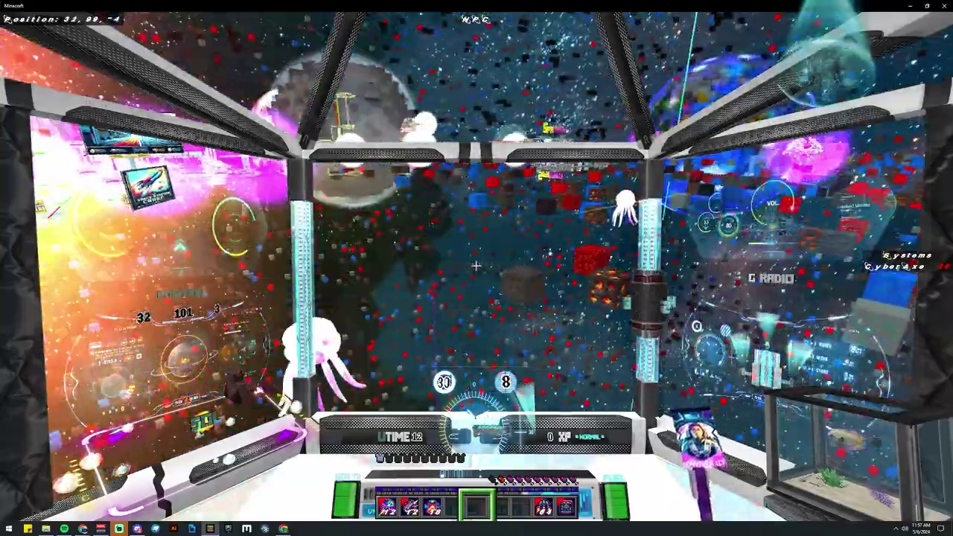